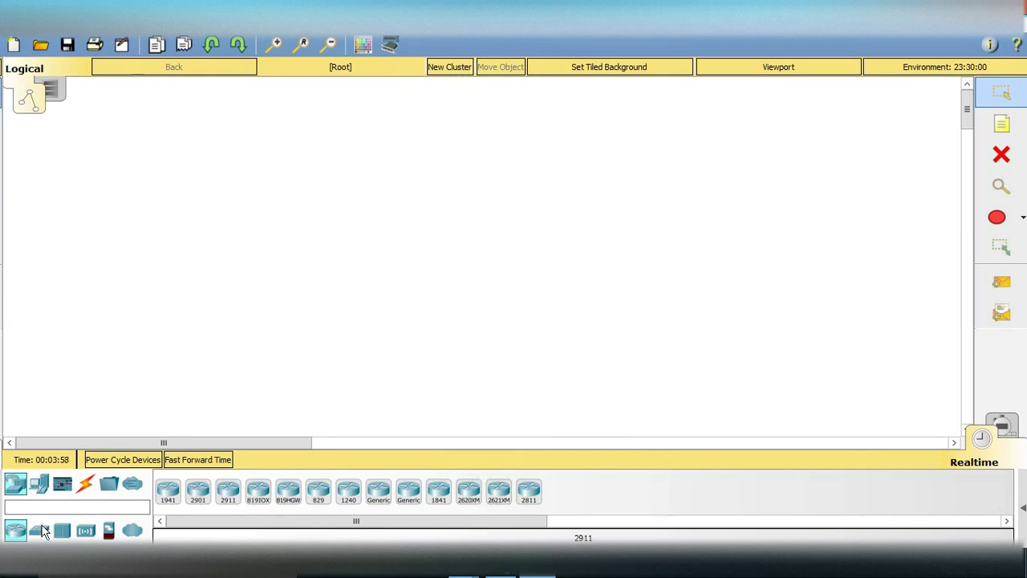
pyautogui.click(42, 531)
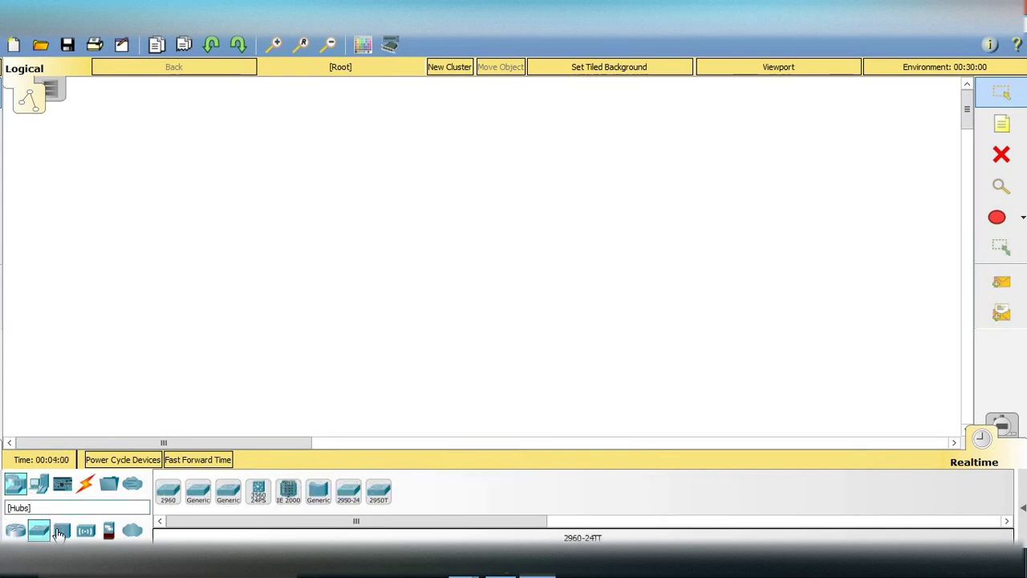
pyautogui.click(59, 532)
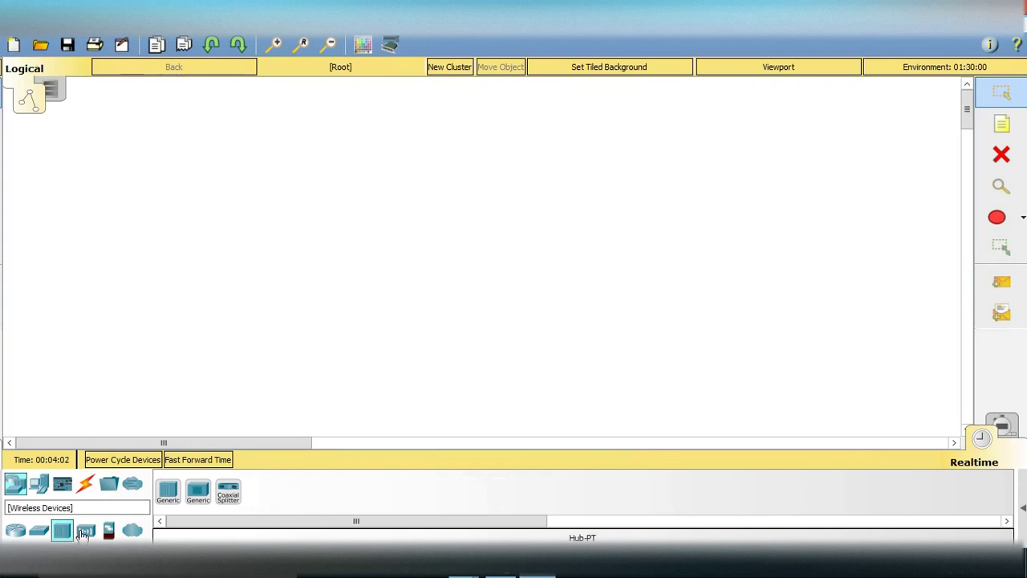
pyautogui.click(83, 531)
pyautogui.click(39, 531)
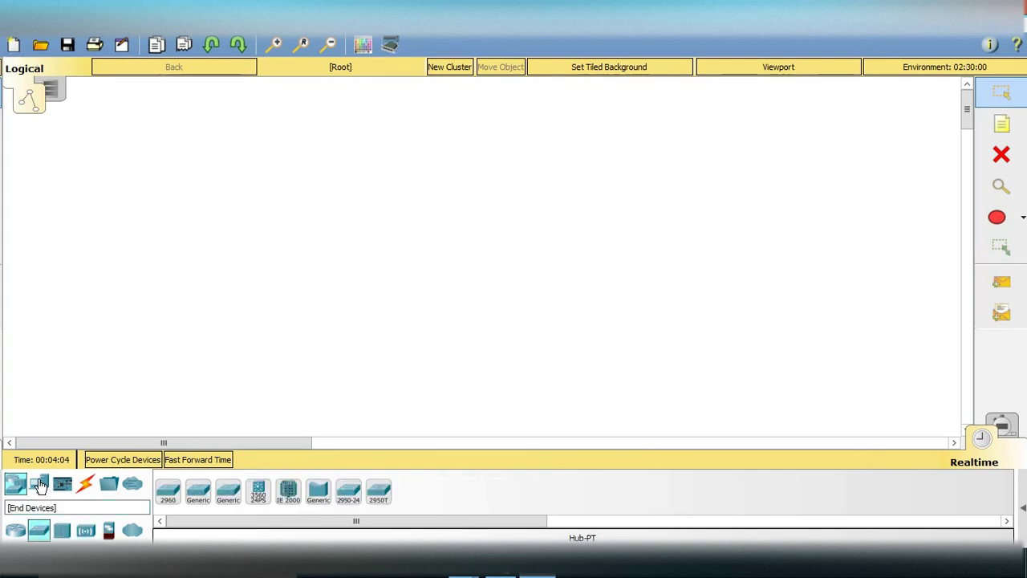
pyautogui.click(40, 486)
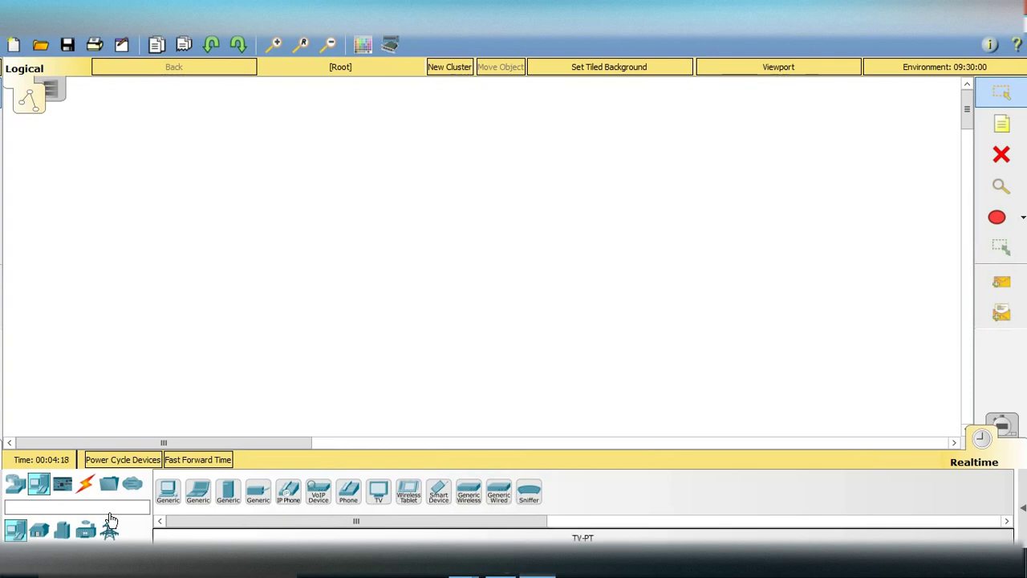
# Step: Place two 1941 routers side by side in the workspace, with Router0 on the right and Router1 on the left
pyautogui.click(15, 486)
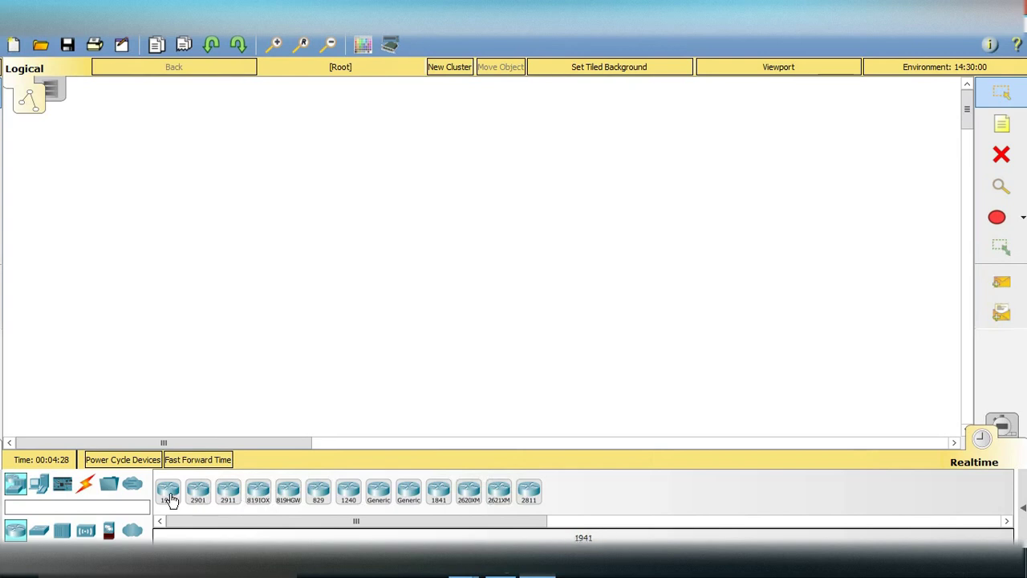
pyautogui.moveTo(169, 499); pyautogui.dragTo(586, 261)
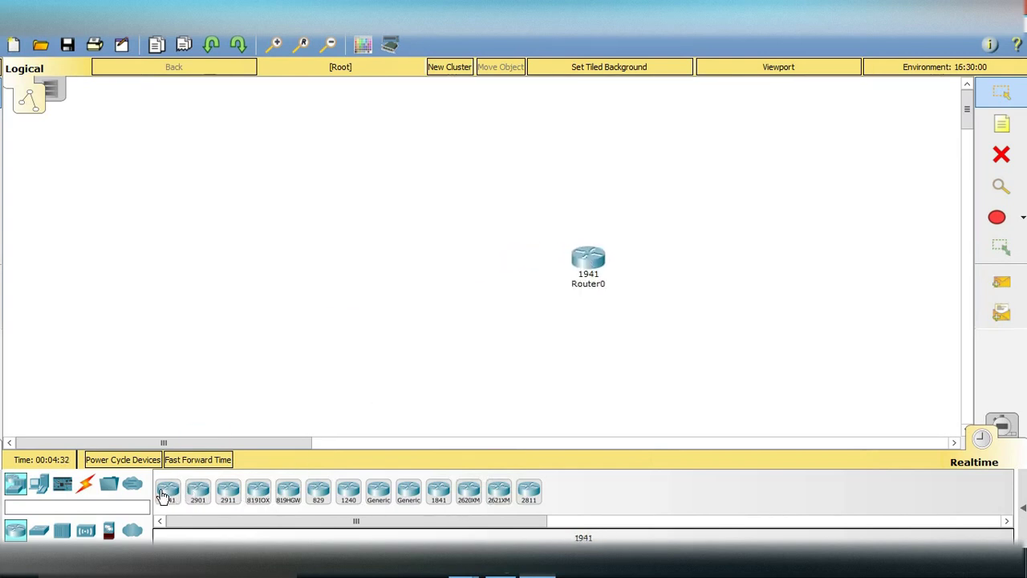
pyautogui.moveTo(168, 491); pyautogui.dragTo(313, 269)
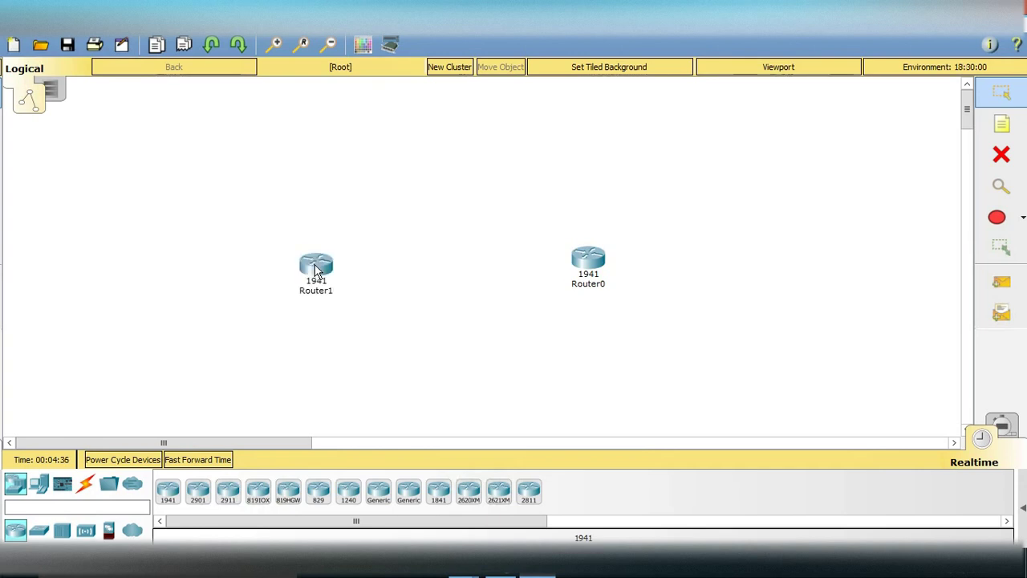
pyautogui.moveTo(584, 258); pyautogui.dragTo(590, 267)
# Step: Inspect Router0's physical modules and global configuration settings, and close its window
pyautogui.click(591, 268)
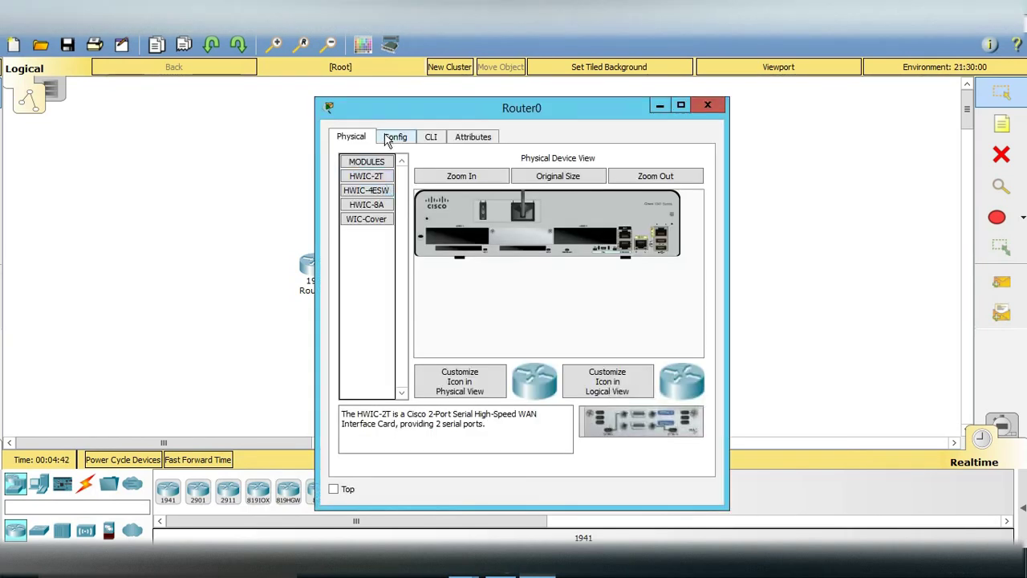
pyautogui.click(392, 138)
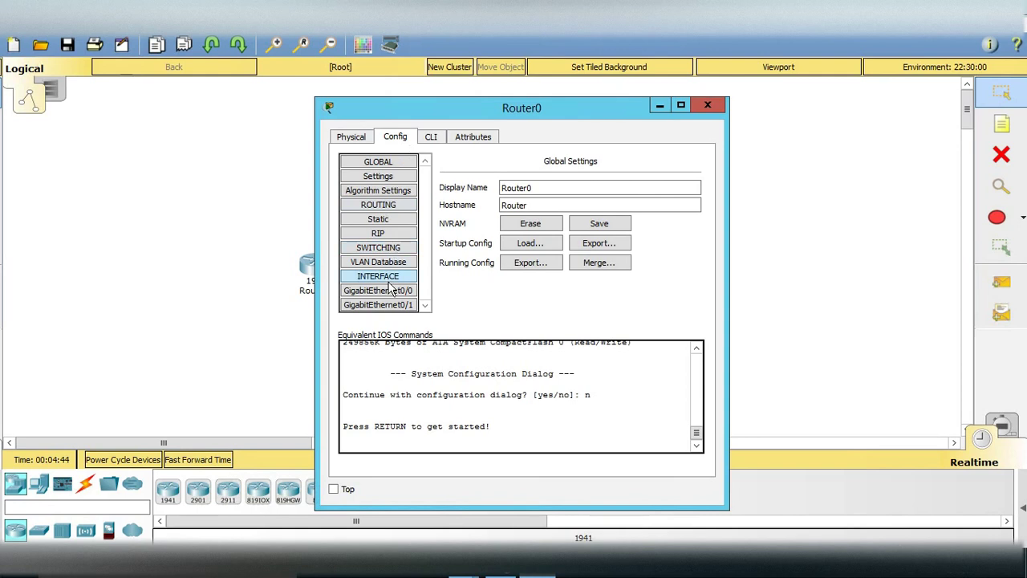
pyautogui.click(707, 106)
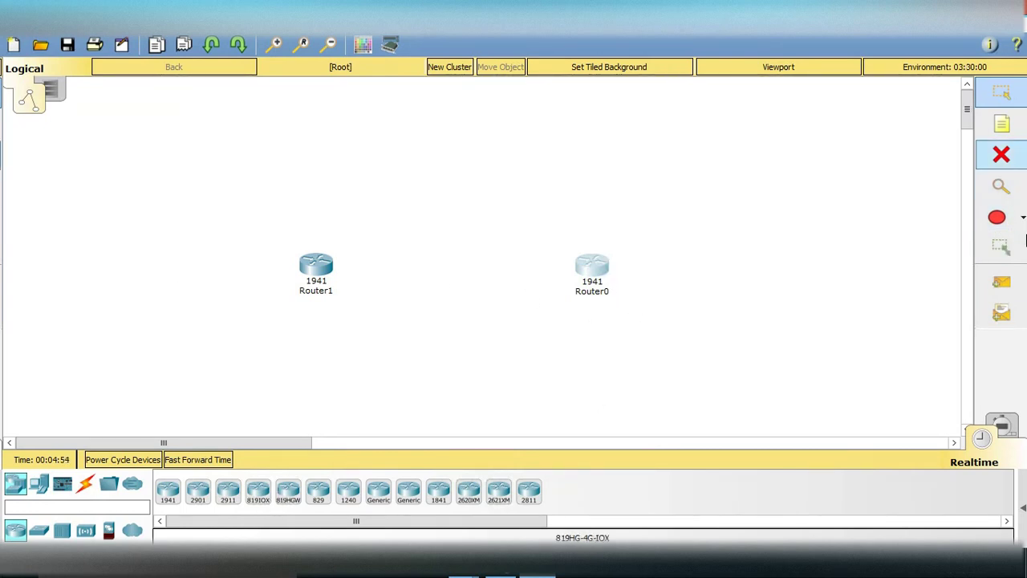
# Step: Draw two unfilled black-outlined rectangles, one enclosing Router0 and the other enclosing Router1
pyautogui.click(1022, 220)
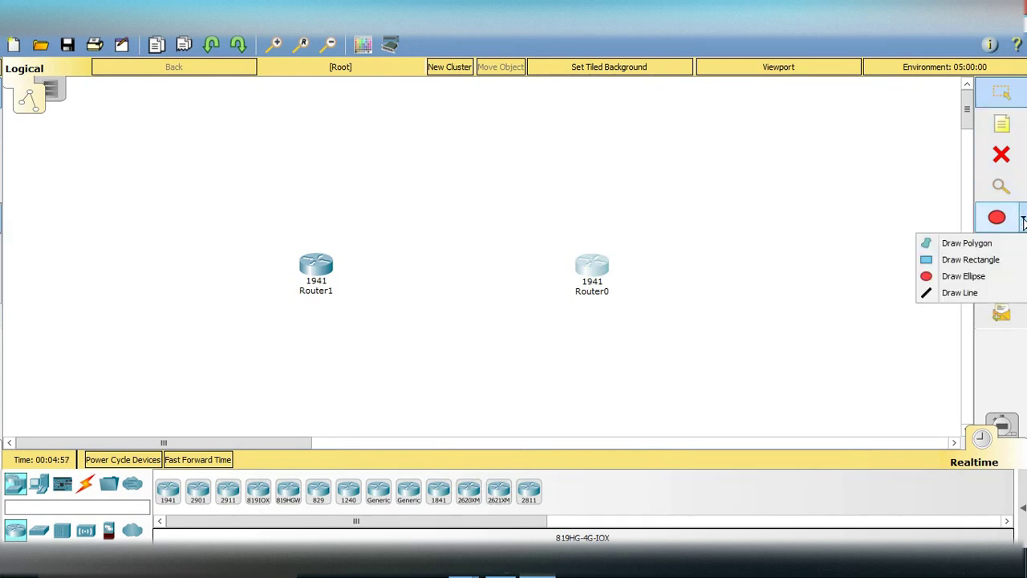
pyautogui.click(993, 265)
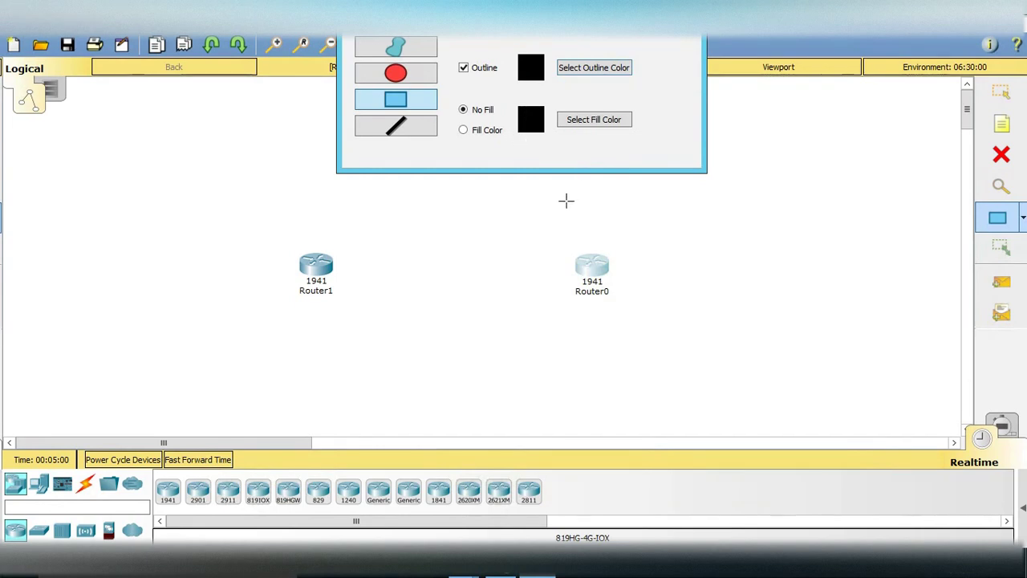
pyautogui.moveTo(492, 184); pyautogui.dragTo(594, 285)
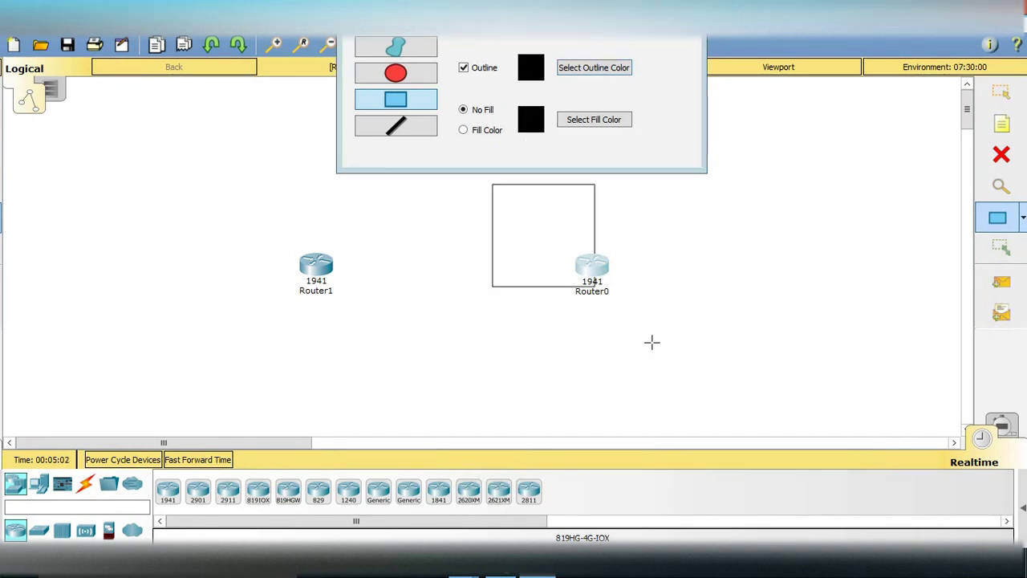
pyautogui.moveTo(652, 342); pyautogui.dragTo(945, 413)
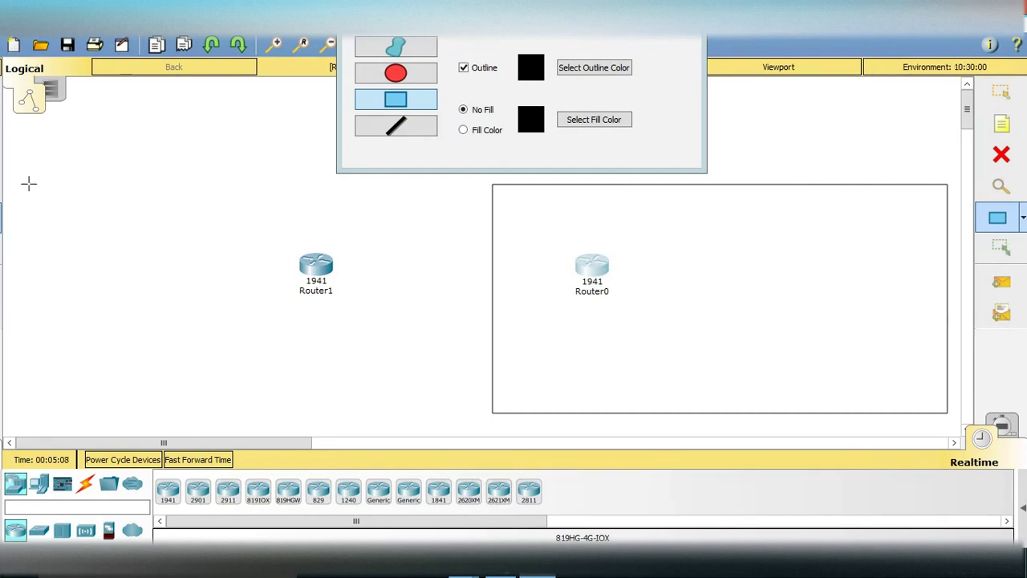
pyautogui.moveTo(28, 183); pyautogui.dragTo(391, 417)
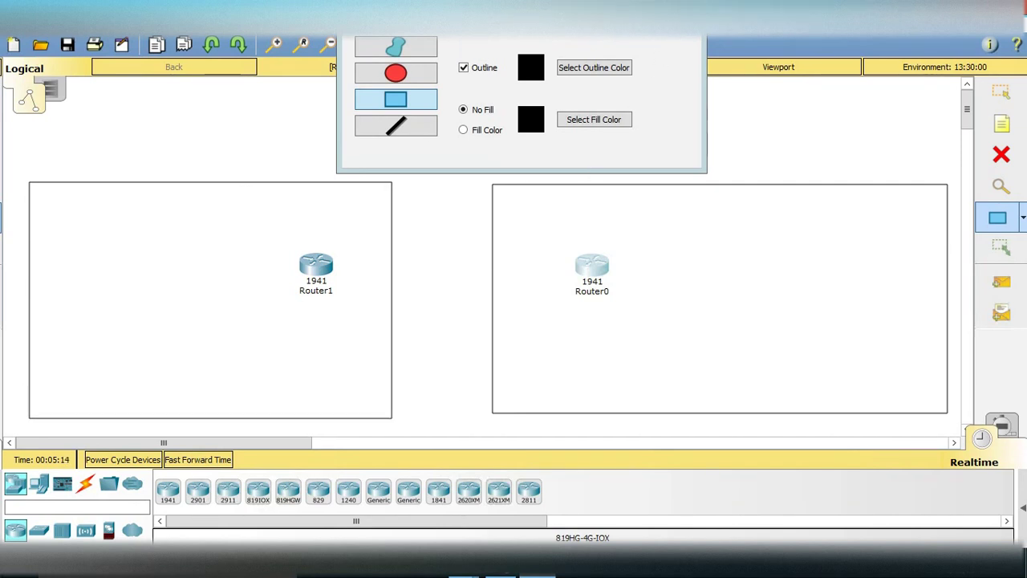
# Step: Add the note "N/W 1" inside Router0's rectangle and the note "N/W 2" inside Router1's rectangle
pyautogui.click(1001, 123)
pyautogui.click(694, 205)
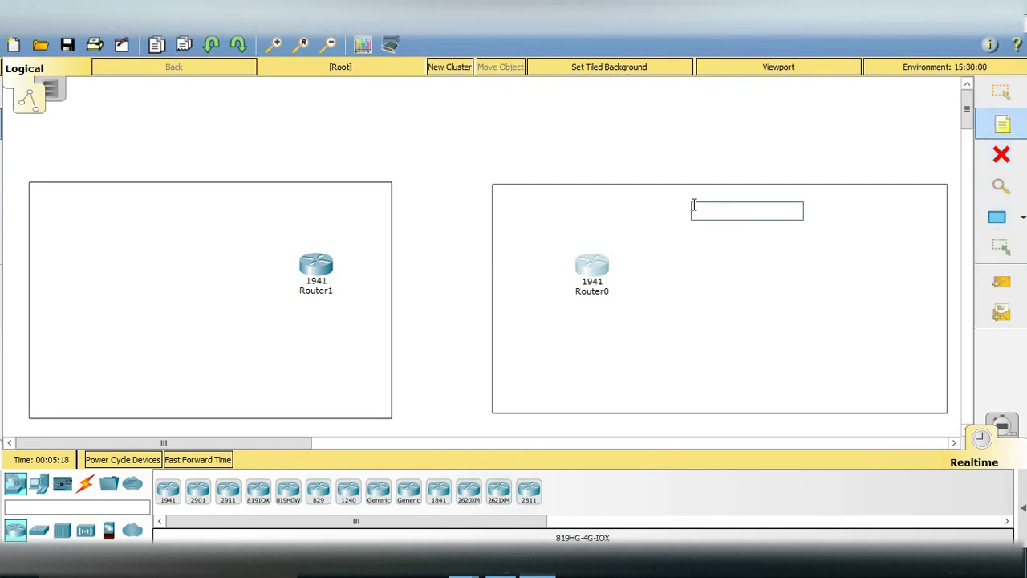
pyautogui.write('n')
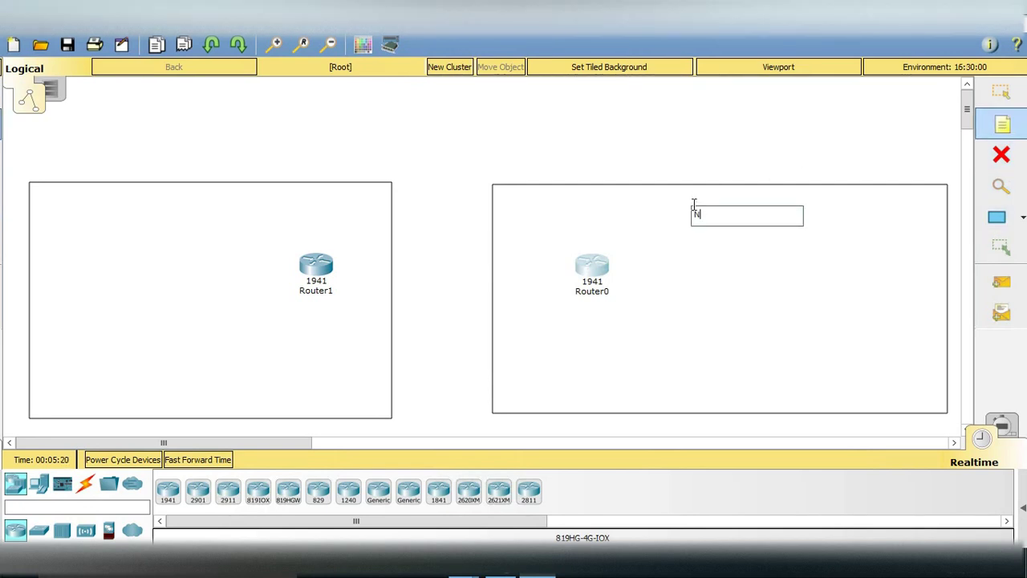
pyautogui.write('/W 1')
pyautogui.click(171, 196)
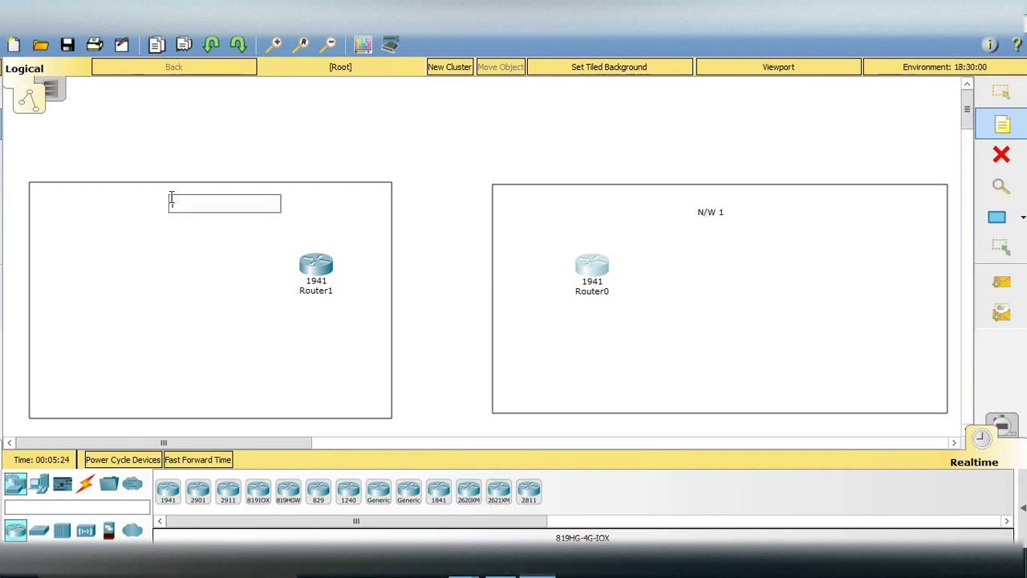
pyautogui.write('N/')
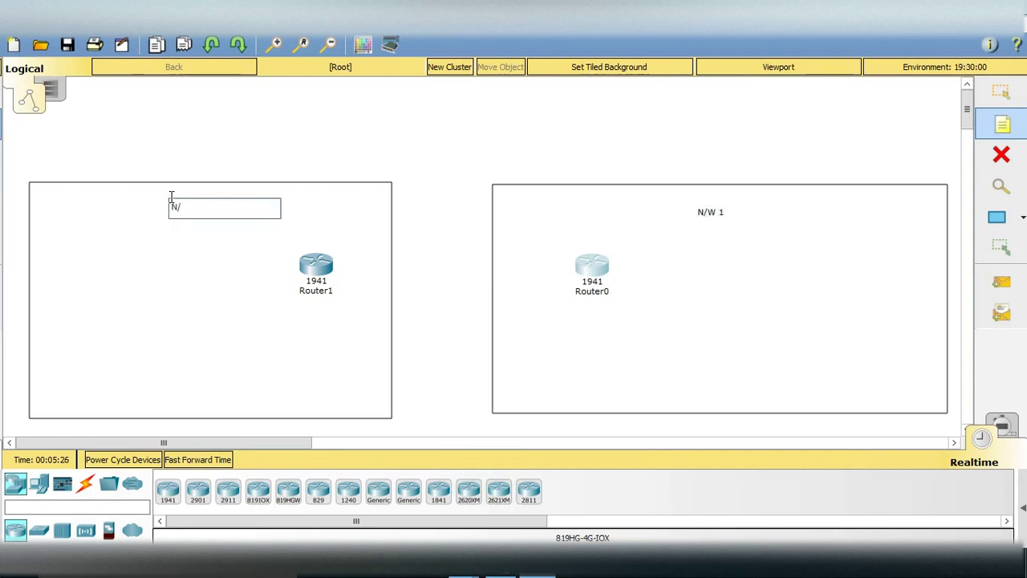
pyautogui.write('W 2')
pyautogui.click(441, 259)
pyautogui.click(498, 138)
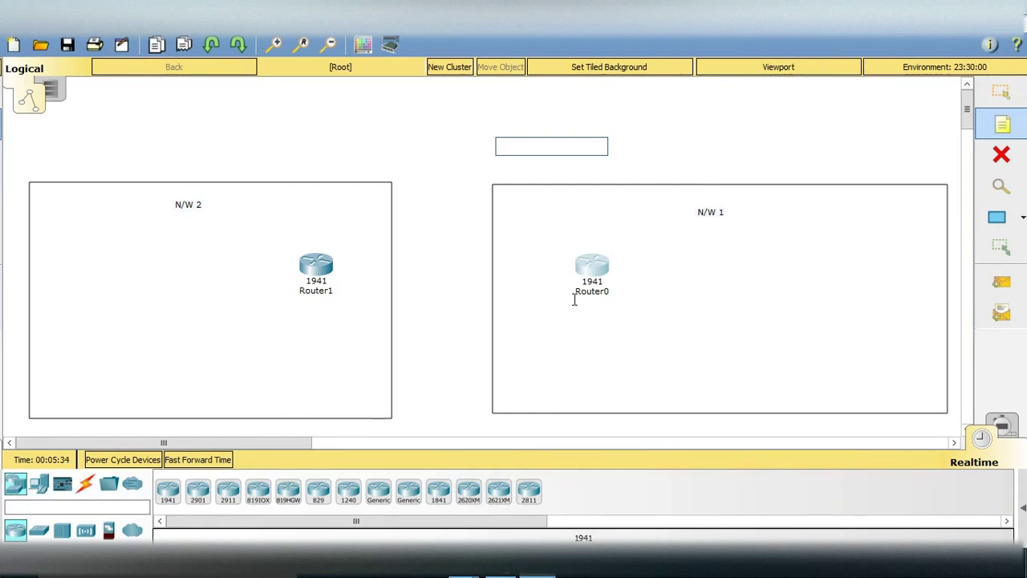
pyautogui.click(594, 271)
pyautogui.click(163, 443)
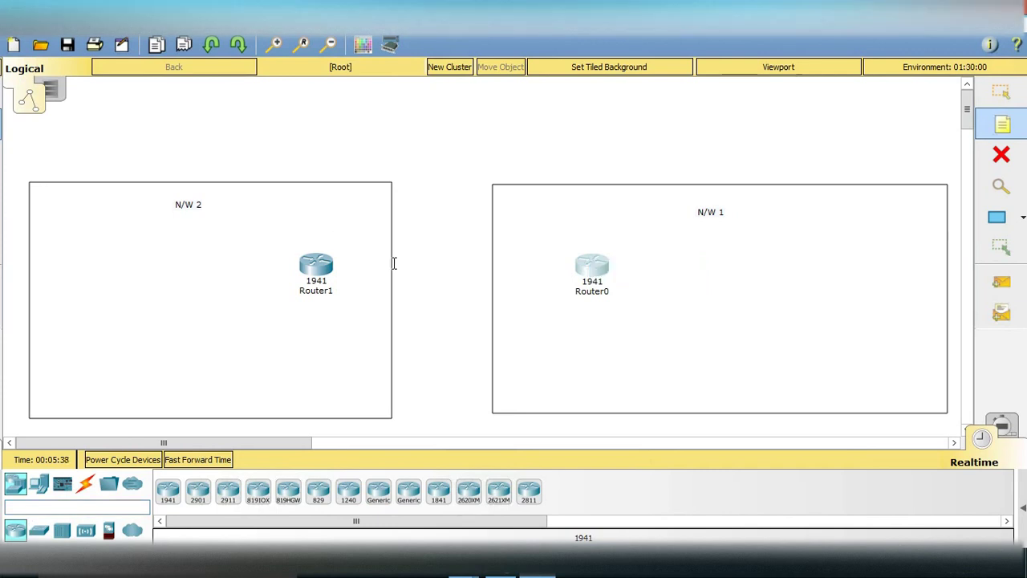
pyautogui.click(590, 270)
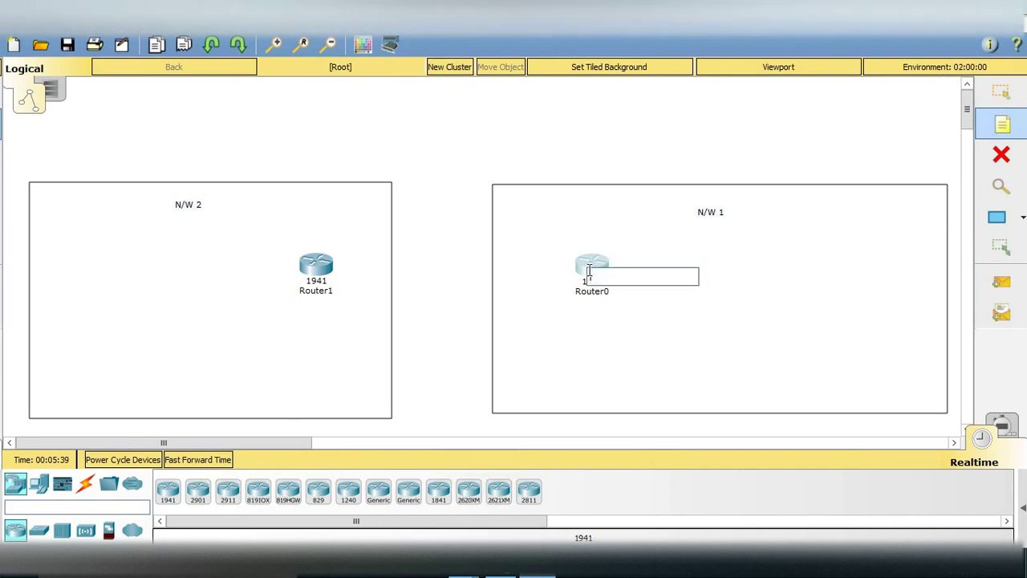
pyautogui.click(1000, 154)
pyautogui.click(584, 303)
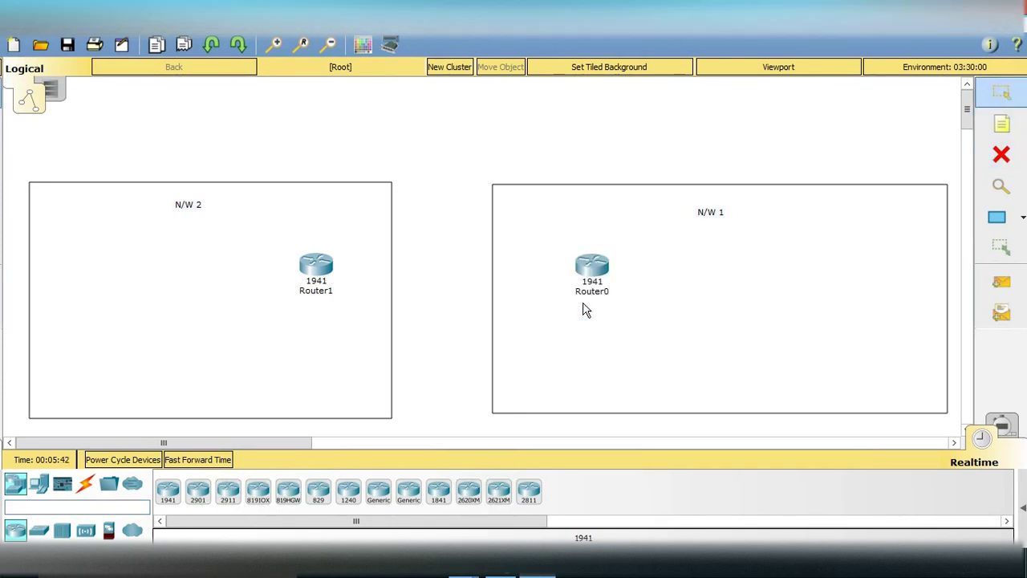
# Step: Open Router0 and review its physical view, VLAN database, GigabitEthernet0/0 settings and IOS command line
pyautogui.click(585, 270)
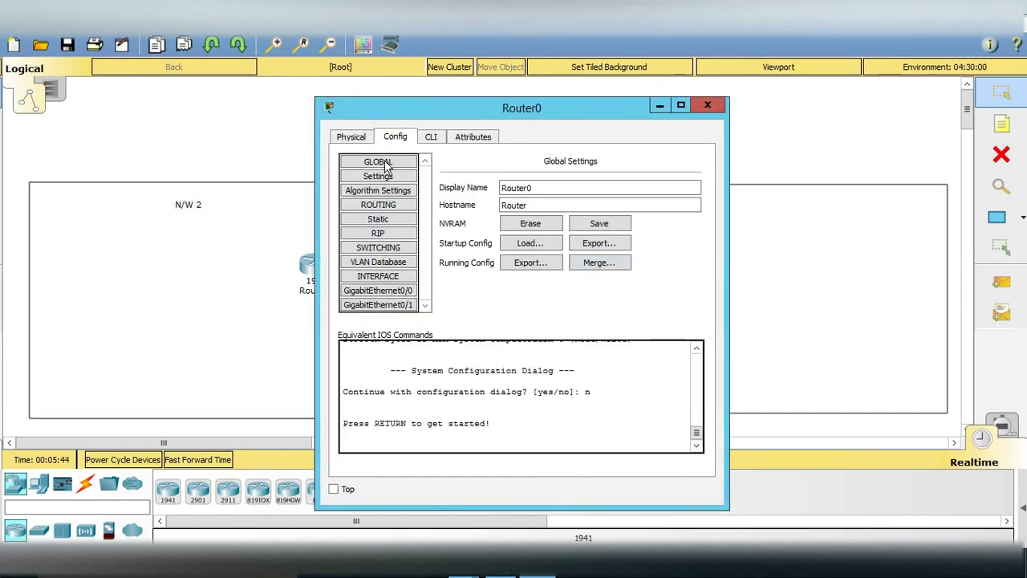
pyautogui.click(359, 134)
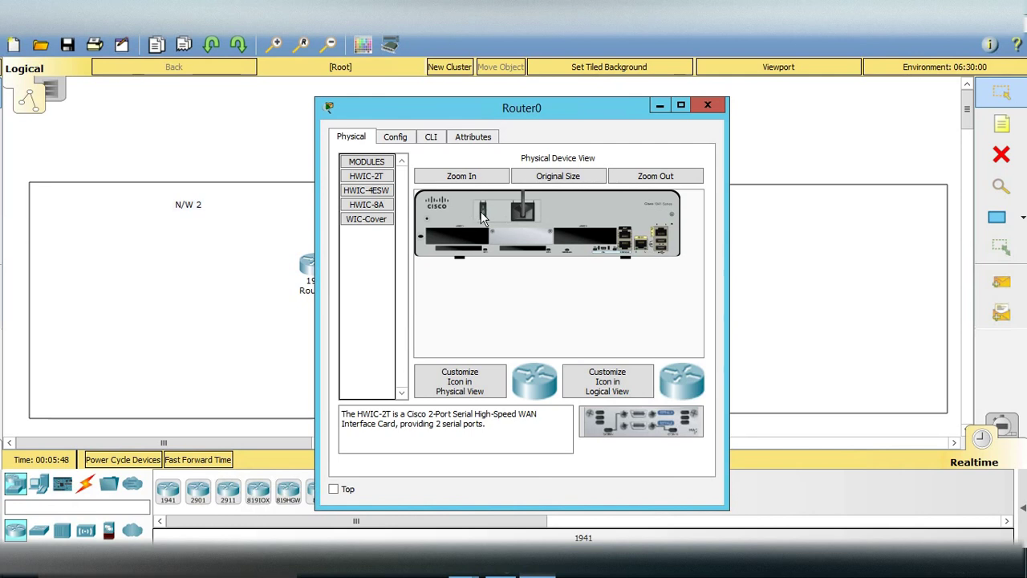
pyautogui.click(397, 137)
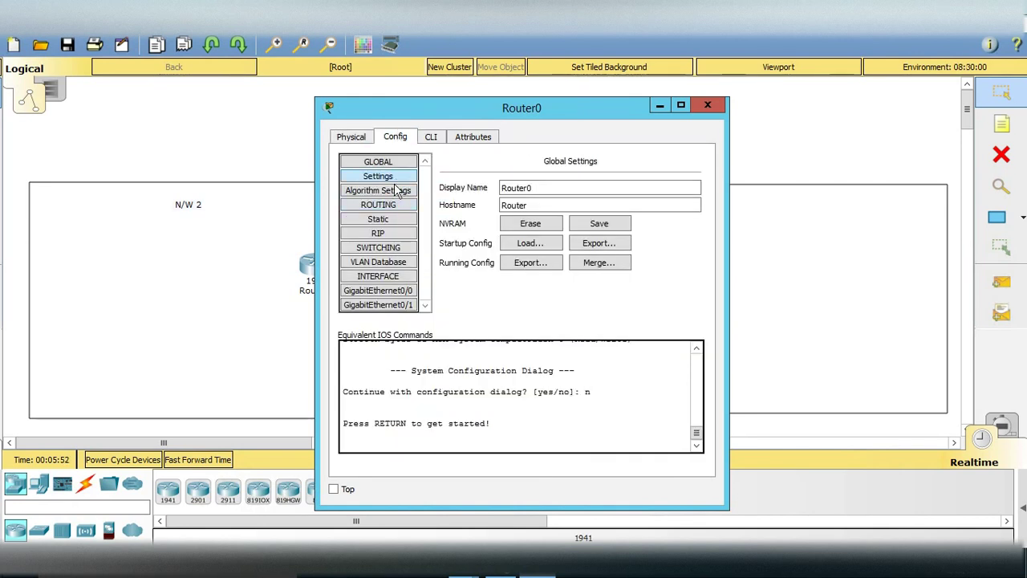
pyautogui.click(394, 264)
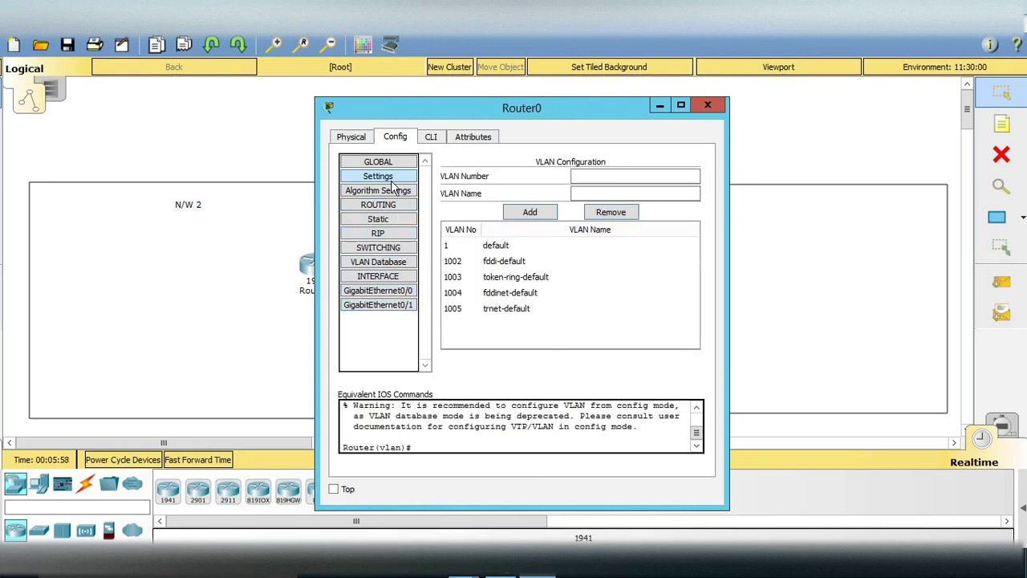
pyautogui.click(378, 291)
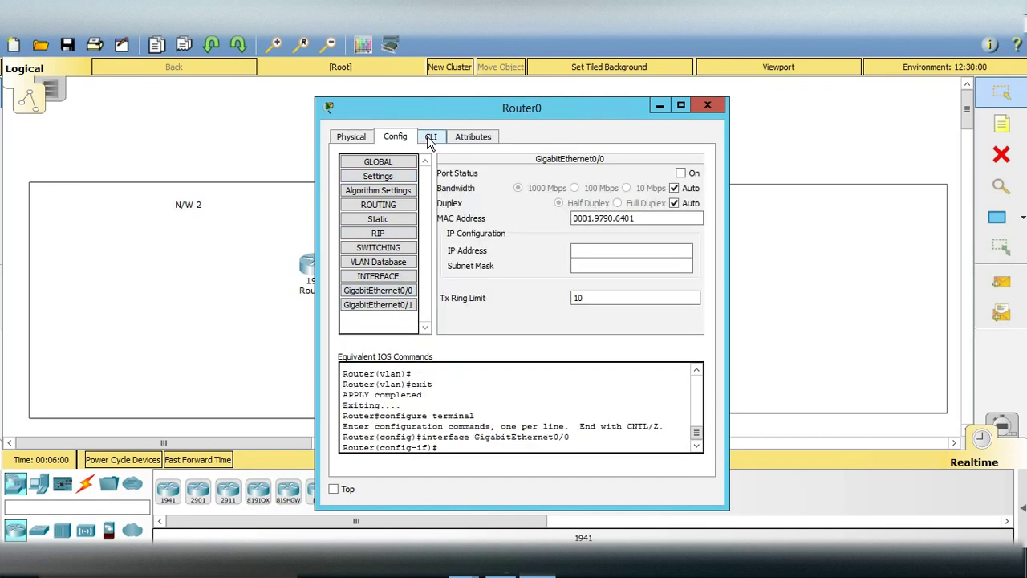
pyautogui.click(431, 138)
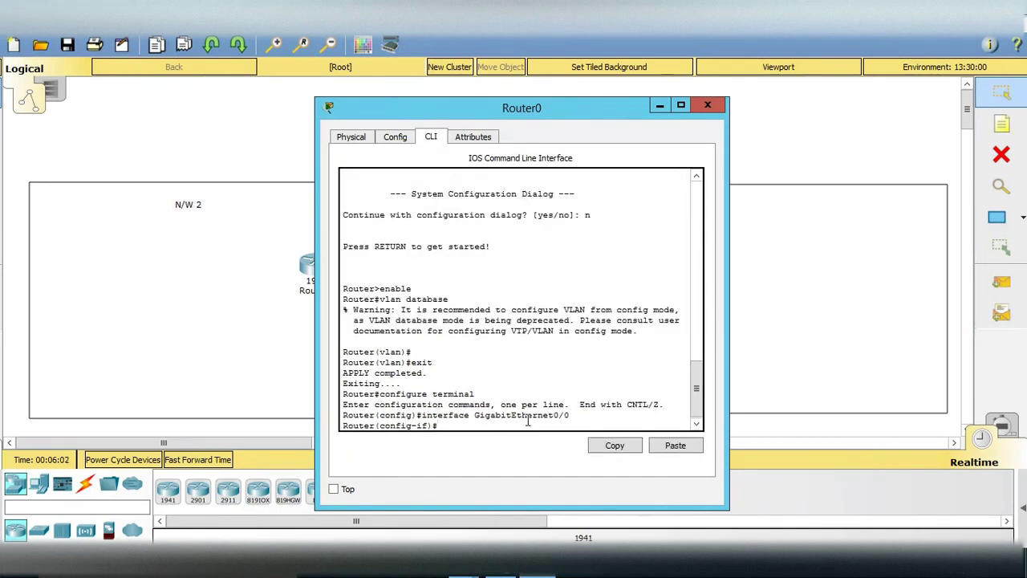
pyautogui.click(401, 137)
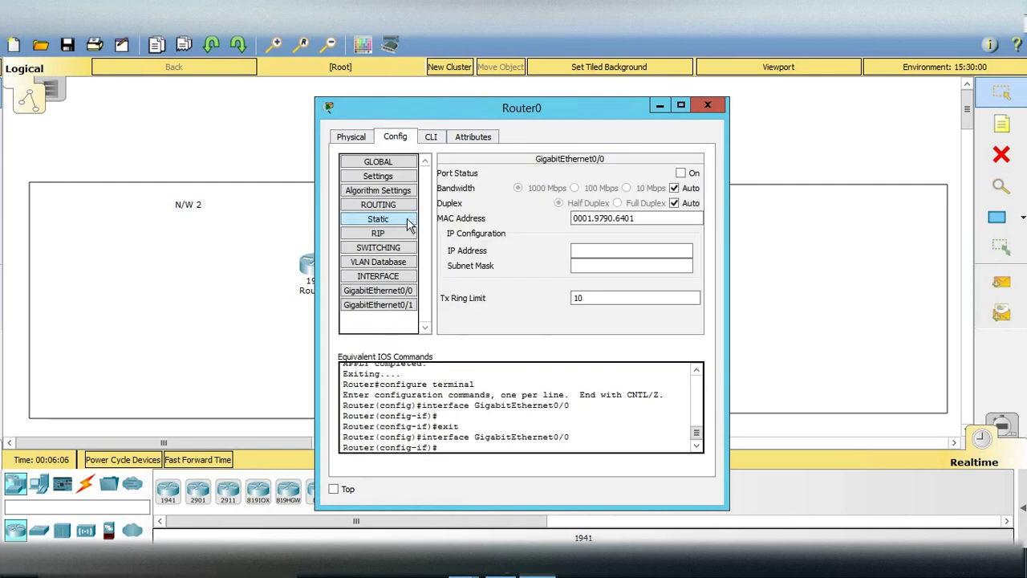
# Step: Assign IP address 10.0.0.1 with subnet mask 255.0.0.0 to Router0's GigabitEthernet0/0 and turn the port on
pyautogui.click(387, 291)
pyautogui.click(614, 253)
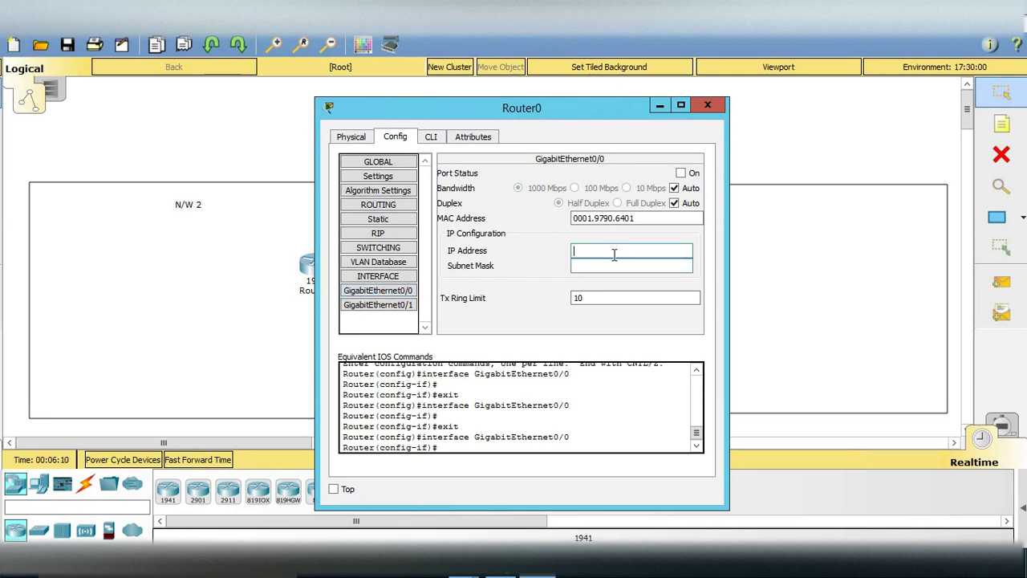
pyautogui.write('10.0.0.')
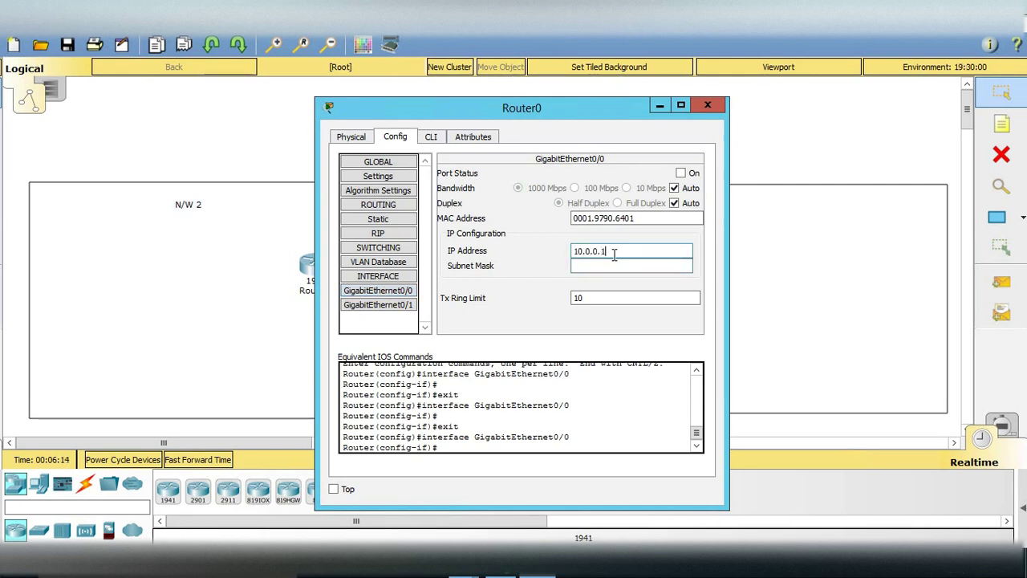
pyautogui.write('1')
pyautogui.press('Tab')
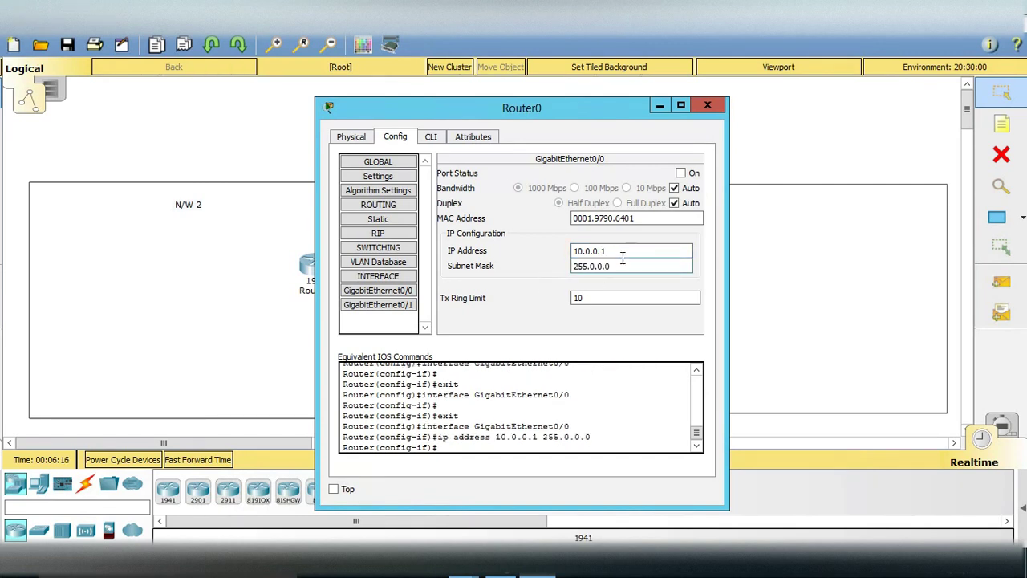
pyautogui.click(680, 173)
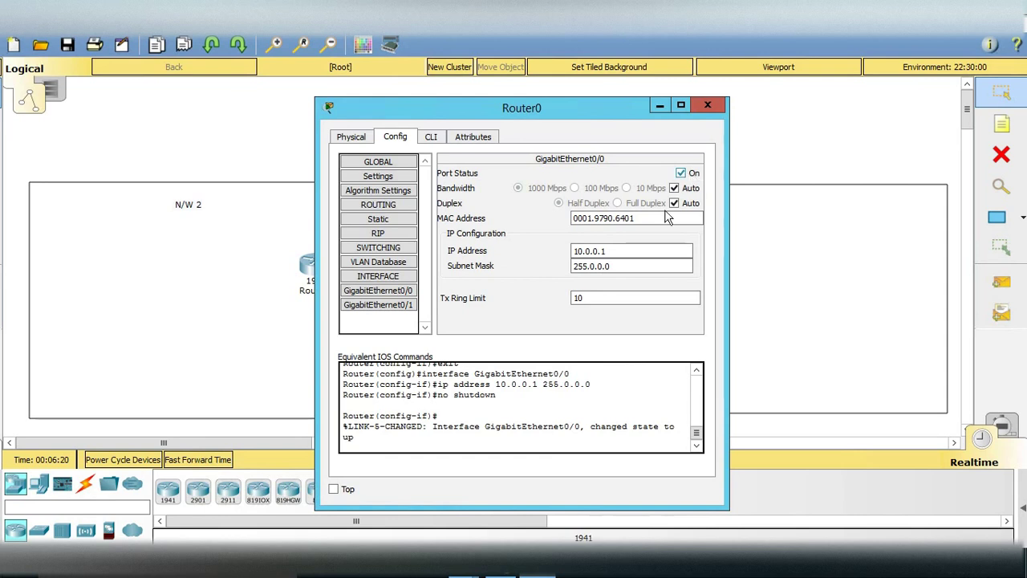
pyautogui.click(680, 173)
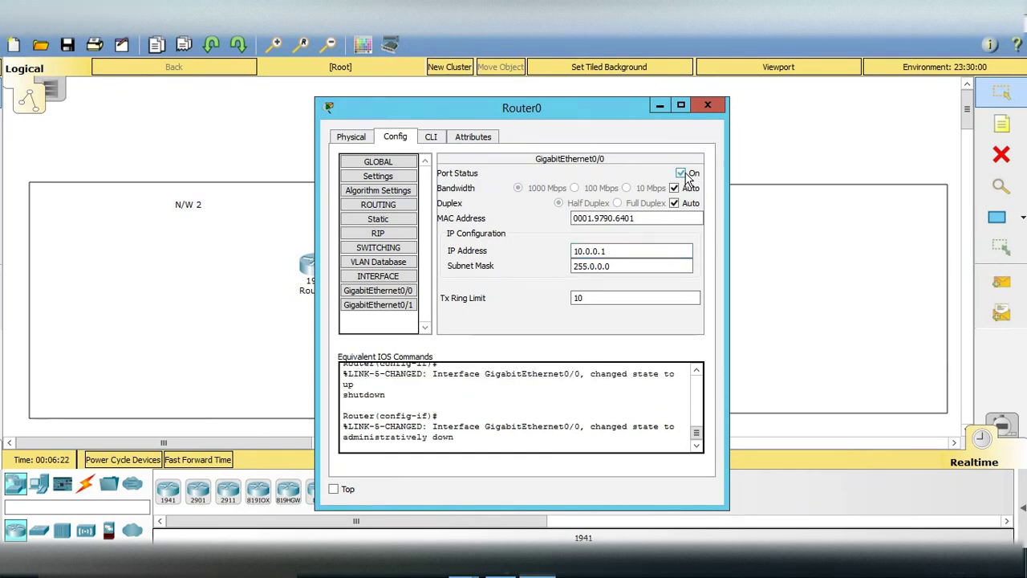
# Step: Turn Router0's GigabitEthernet0/0 port on and review the equivalent IOS commands for its address assignment
pyautogui.click(681, 173)
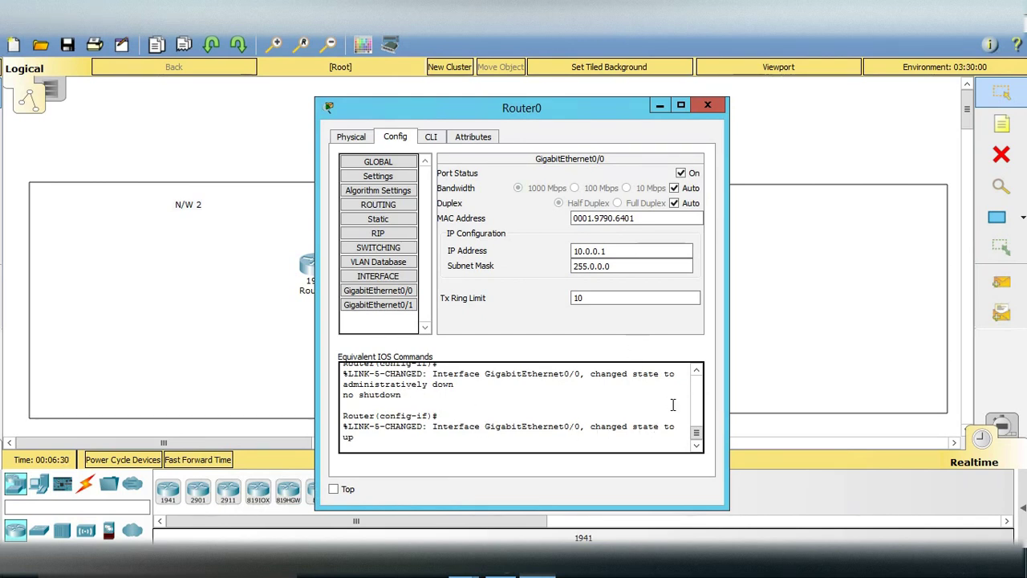
pyautogui.moveTo(695, 432); pyautogui.dragTo(695, 432)
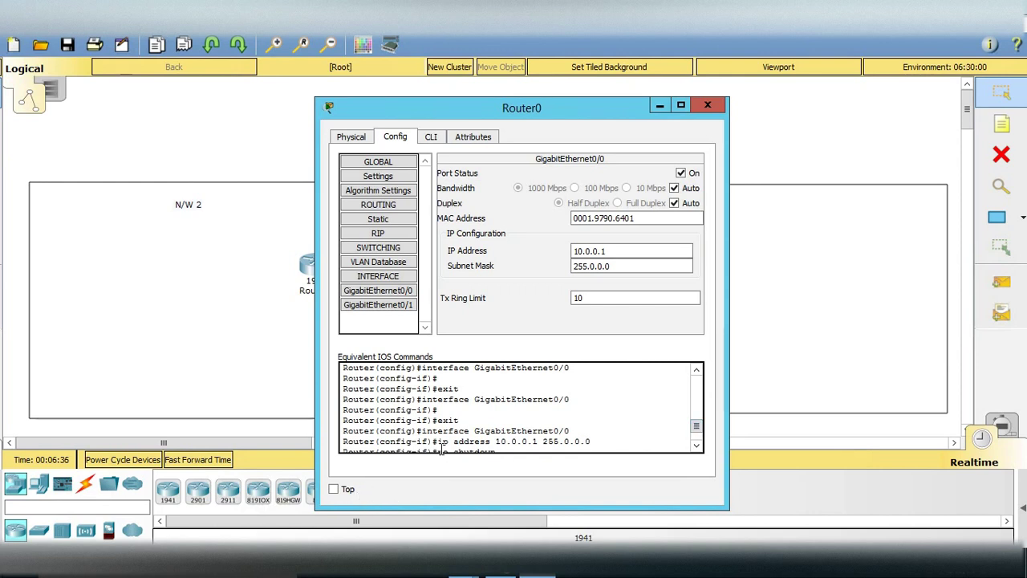
# Step: Assign IP address 192.168.3.1 with subnet mask 255.255.255.0 to Router0's GigabitEthernet0/1 and turn the port on
pyautogui.click(392, 306)
pyautogui.click(615, 249)
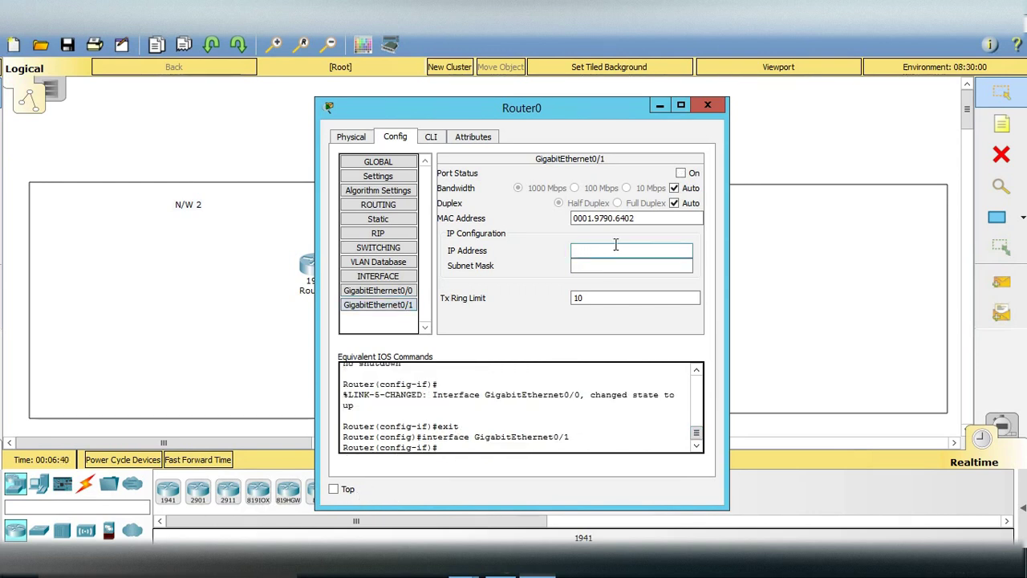
pyautogui.write('1')
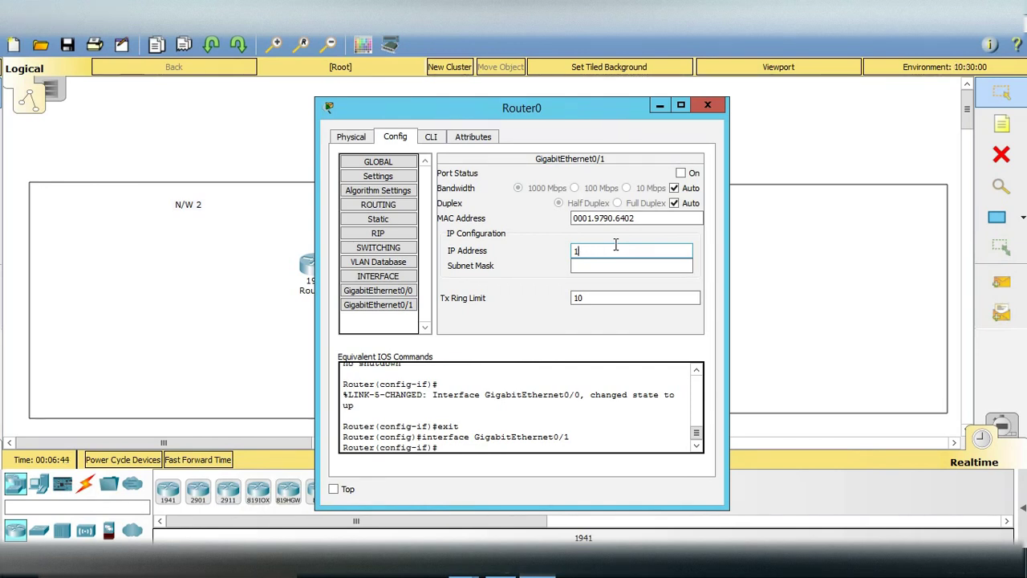
pyautogui.write('98.92,')
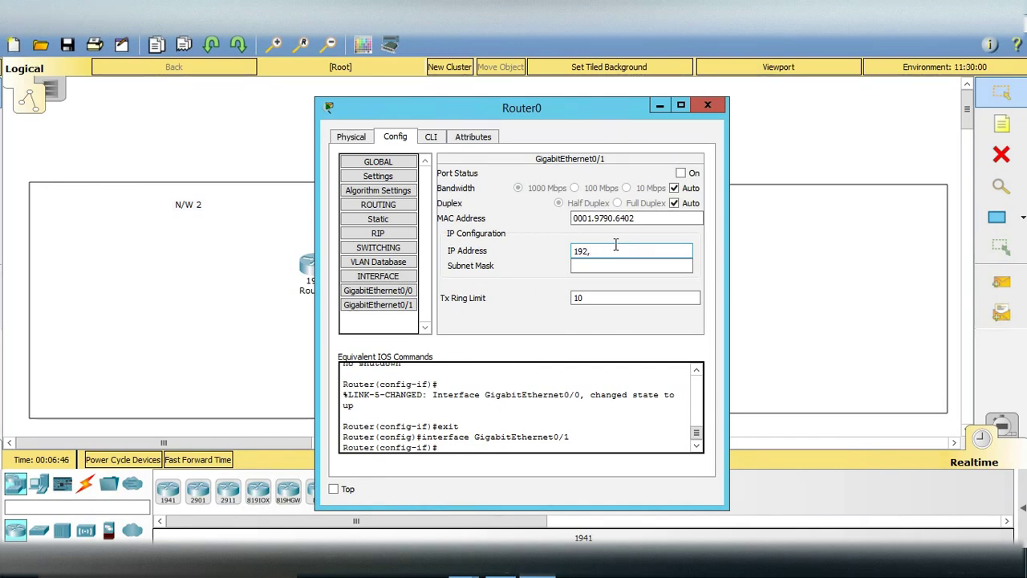
pyautogui.press('BackSpace')
pyautogui.write('.')
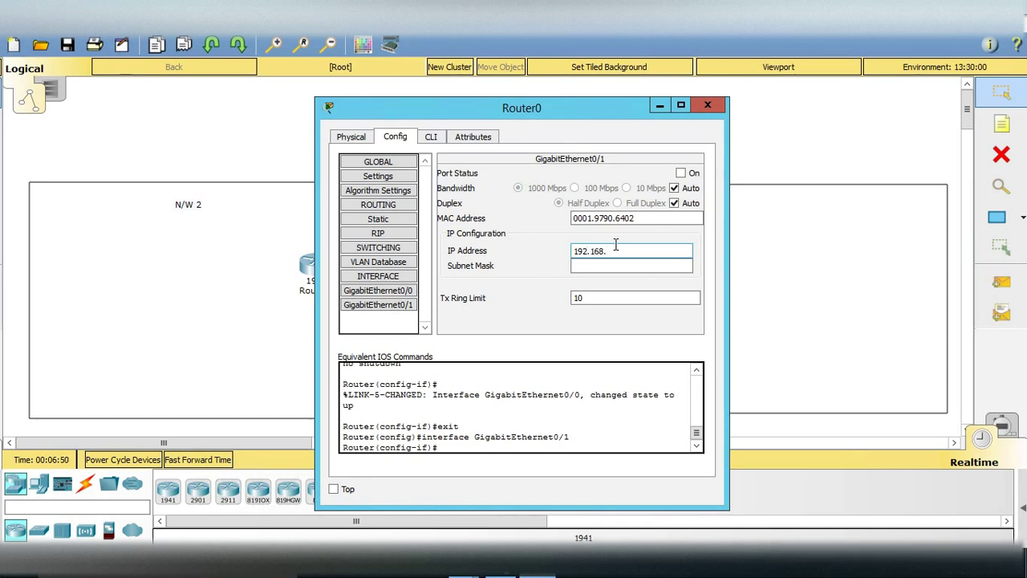
pyautogui.write('3.1')
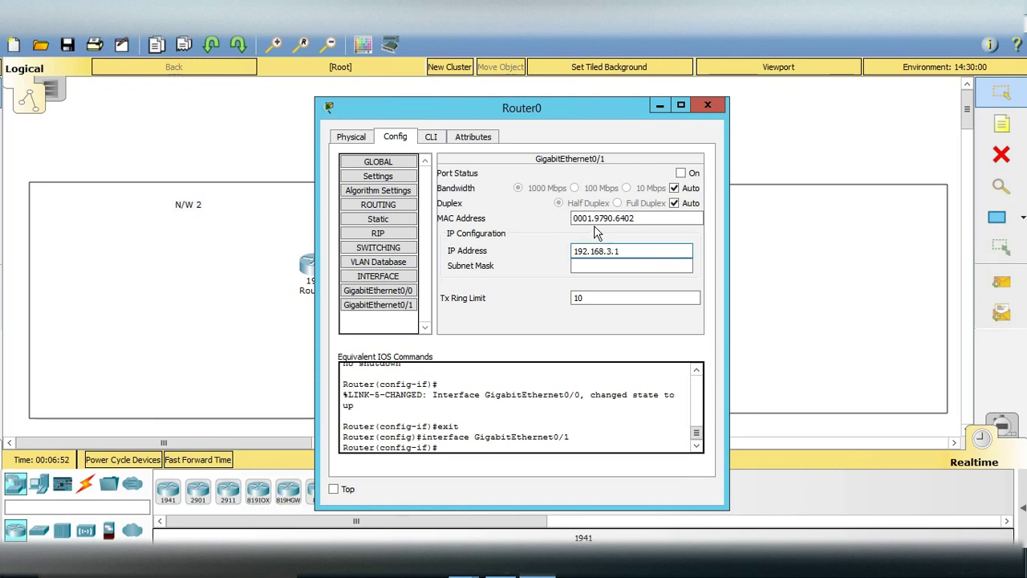
pyautogui.press('Tab')
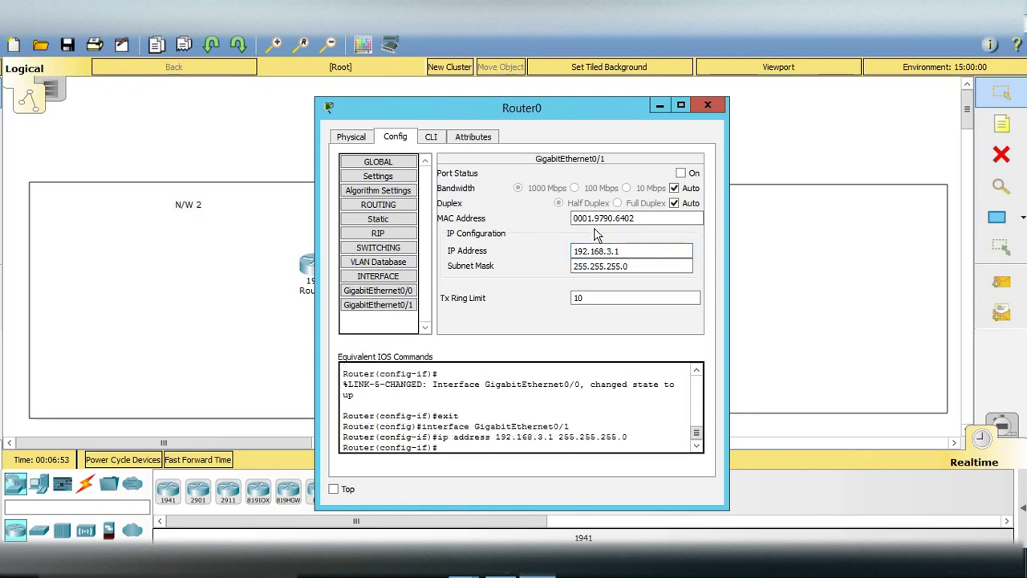
pyautogui.click(680, 174)
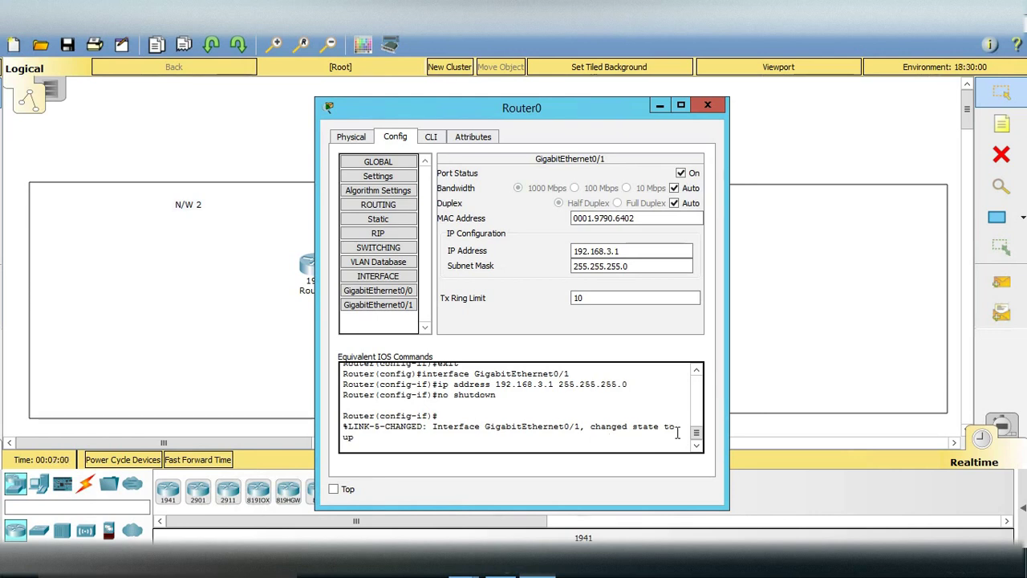
# Step: Check the IP settings of Router0's GigabitEthernet0/0 and GigabitEthernet0/1 interfaces, then close its configuration
pyautogui.click(391, 291)
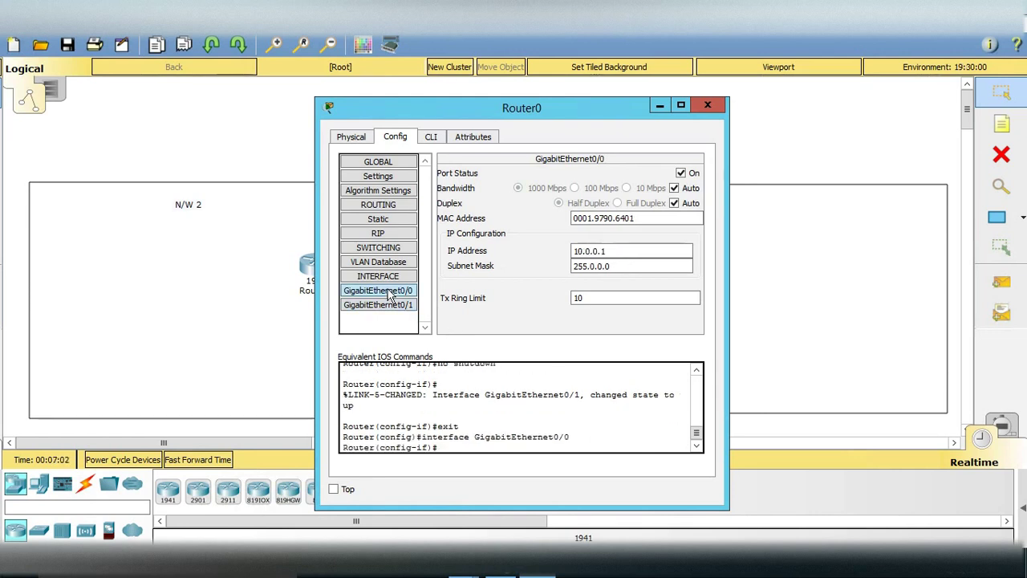
pyautogui.click(391, 309)
pyautogui.click(629, 263)
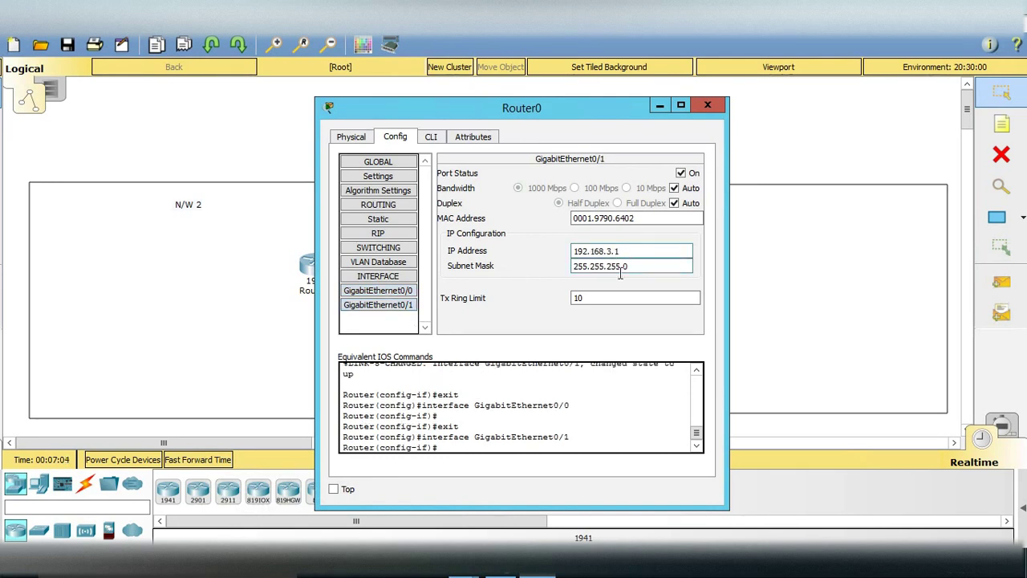
pyautogui.click(398, 306)
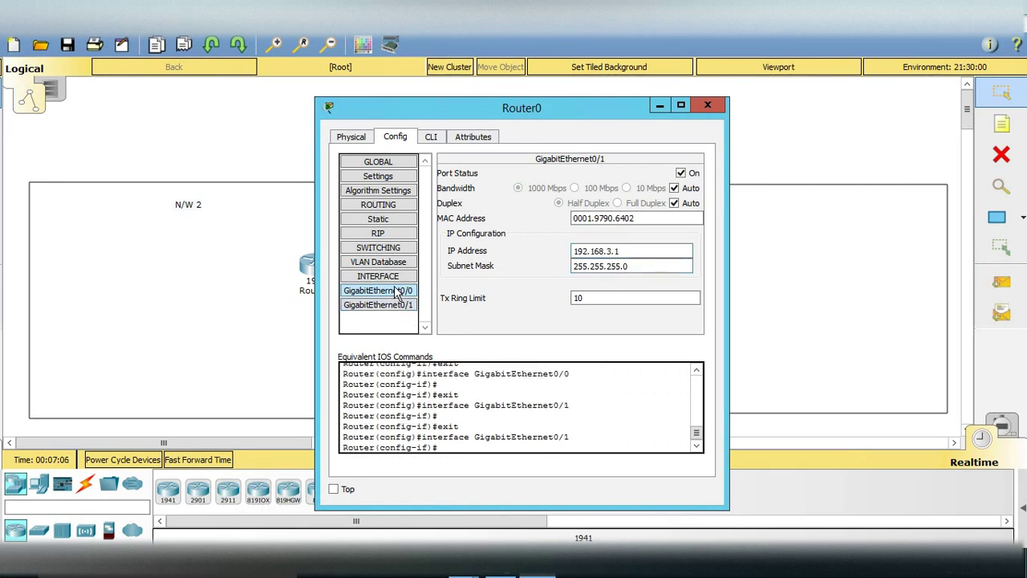
pyautogui.click(707, 106)
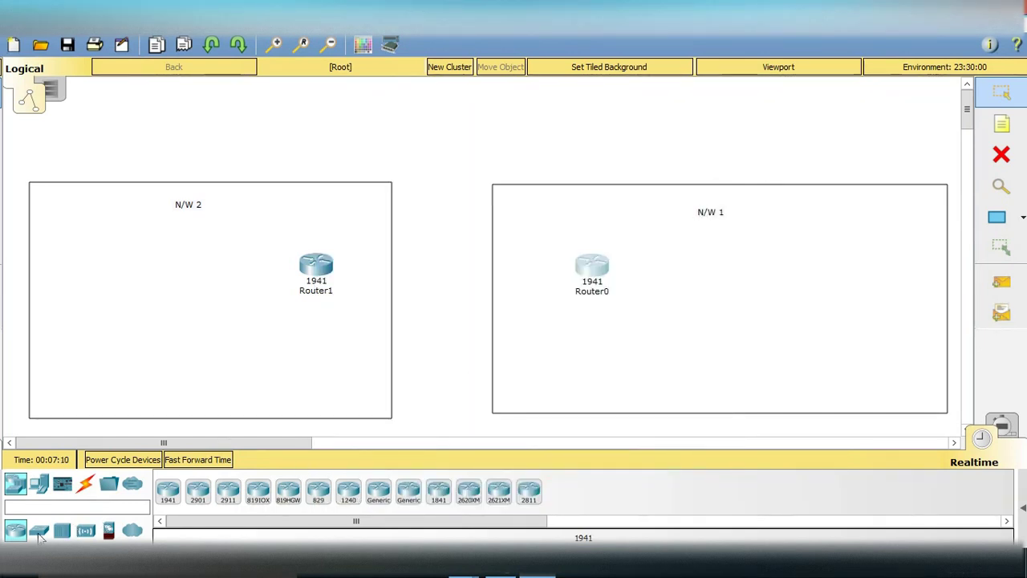
# Step: Place a 2960 switch beside Router0 inside the N/W 1 rectangle and review its FastEthernet0/1 settings
pyautogui.click(38, 533)
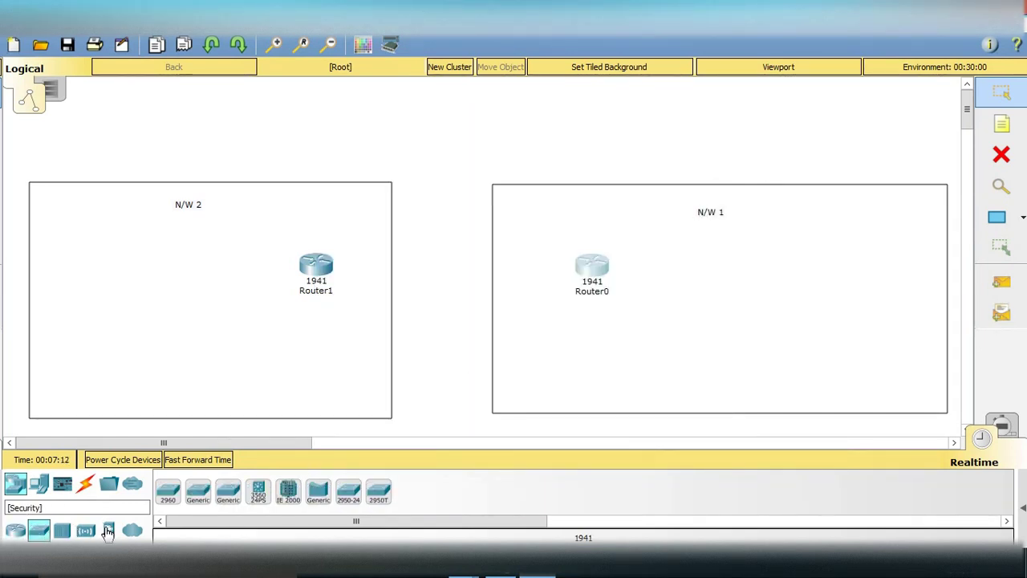
pyautogui.moveTo(170, 502); pyautogui.dragTo(746, 278)
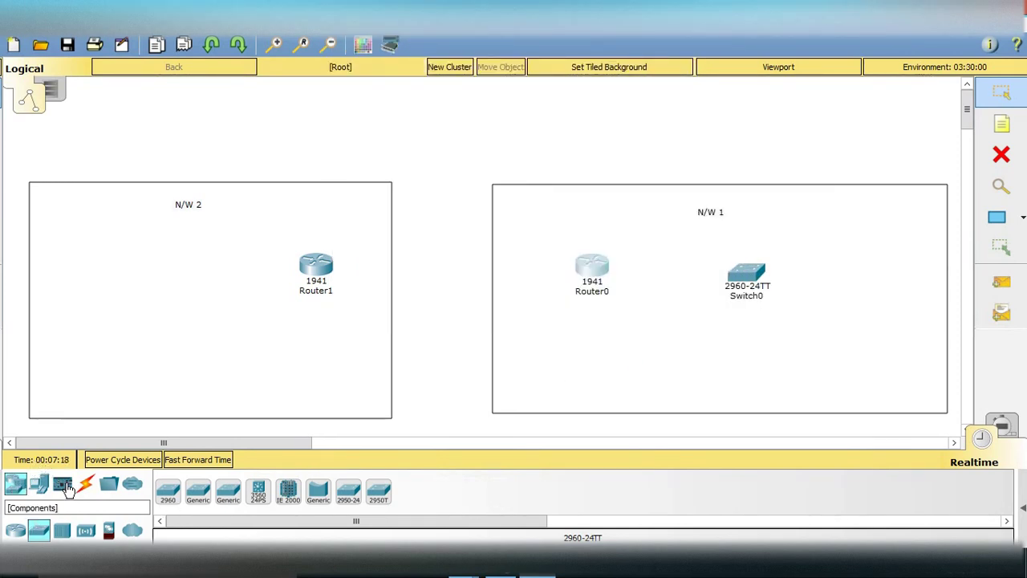
pyautogui.click(747, 278)
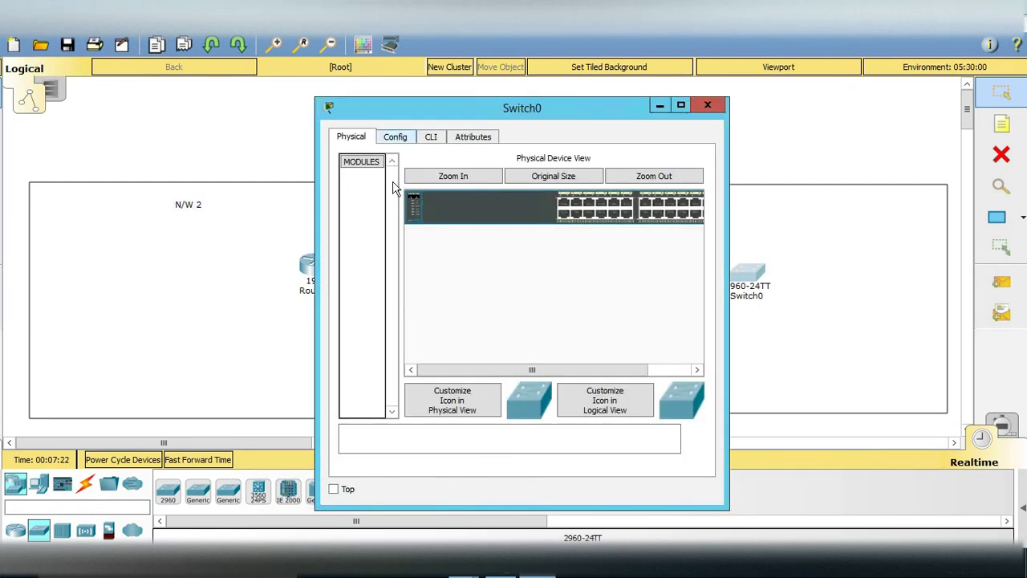
pyautogui.click(397, 138)
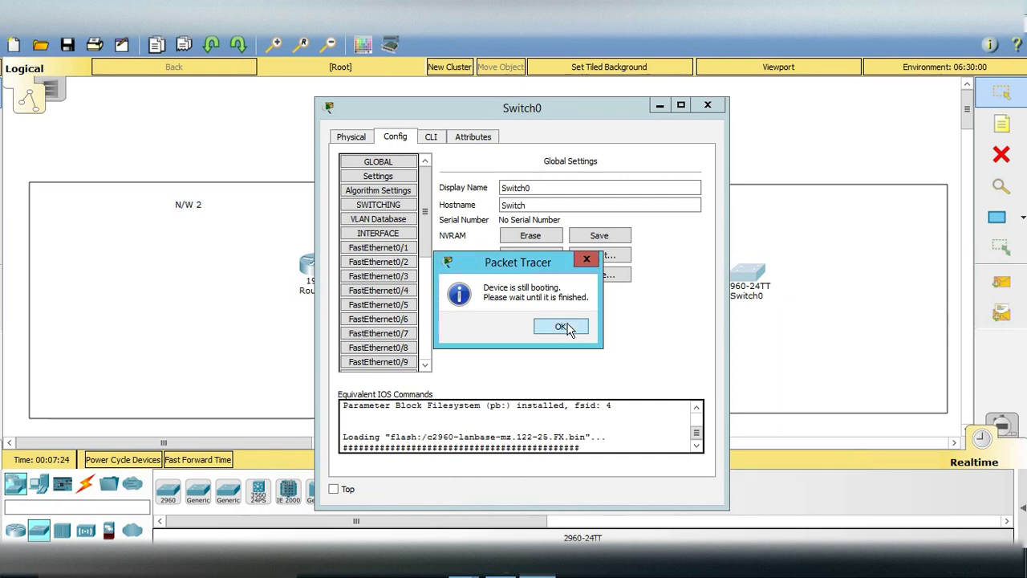
pyautogui.click(565, 324)
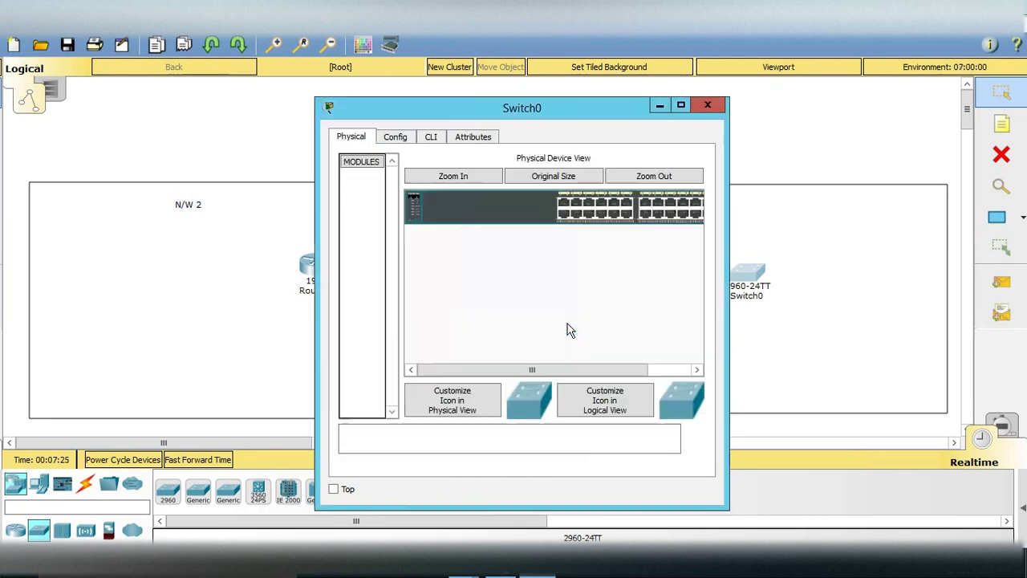
pyautogui.click(394, 137)
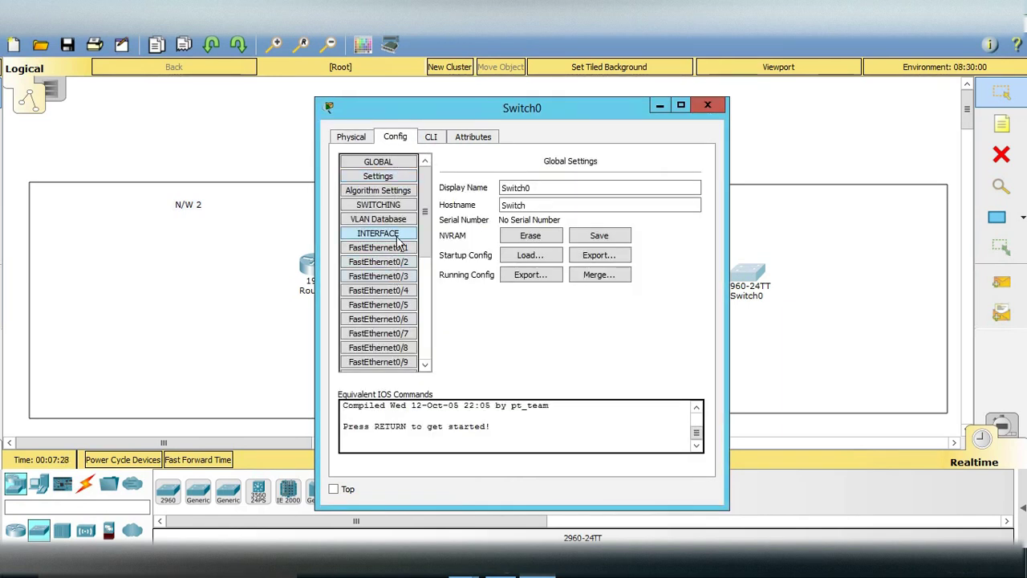
pyautogui.click(392, 247)
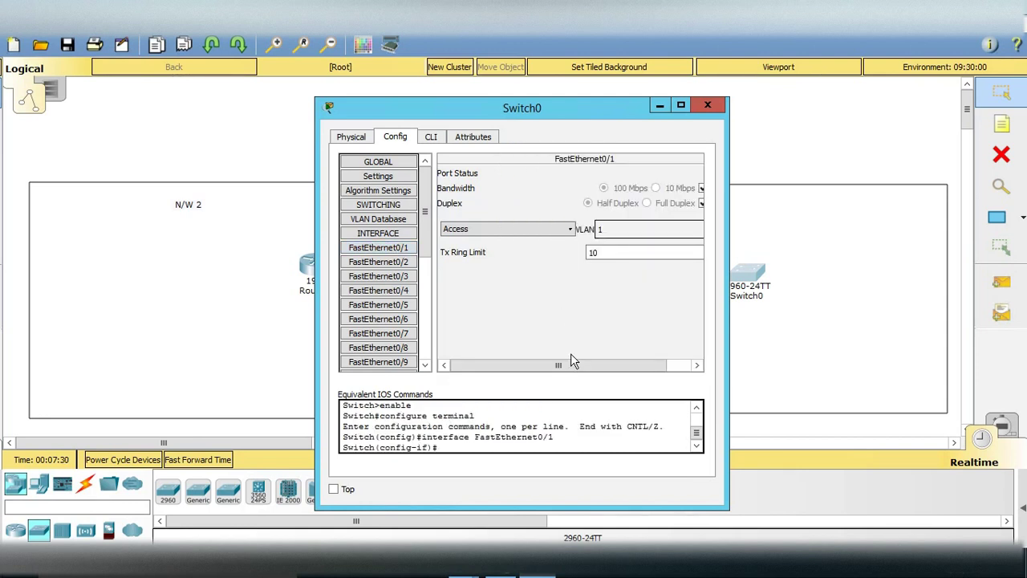
pyautogui.click(679, 367)
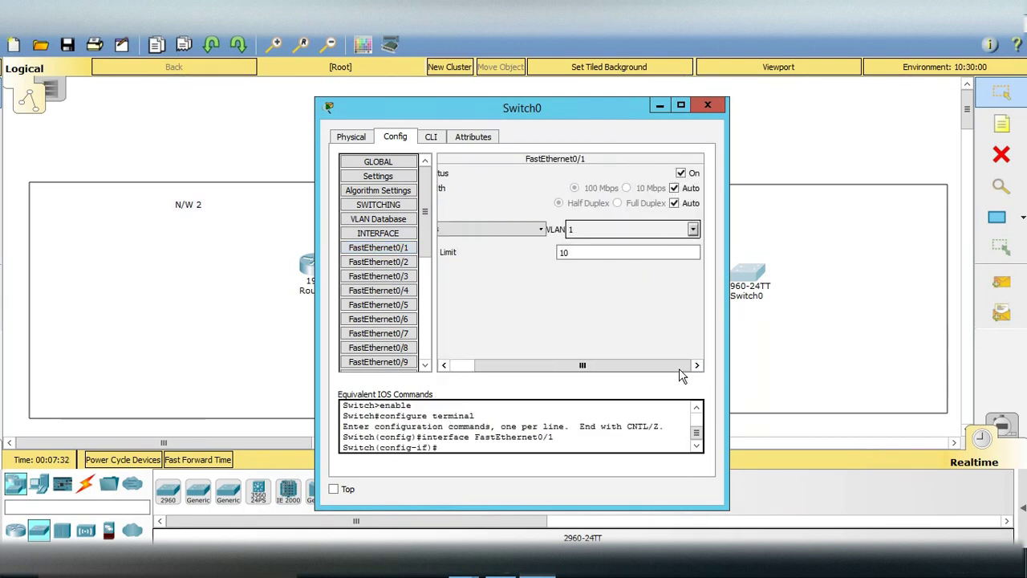
pyautogui.click(707, 105)
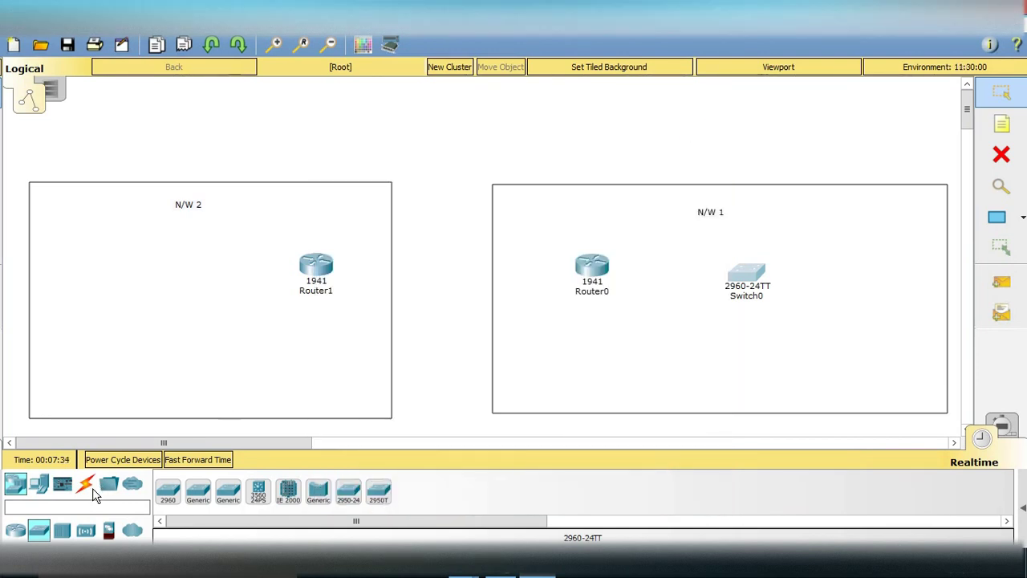
# Step: Add a generic laptop inside the N/W 1 rectangle, level with Switch0 on the side away from Router0
pyautogui.click(38, 487)
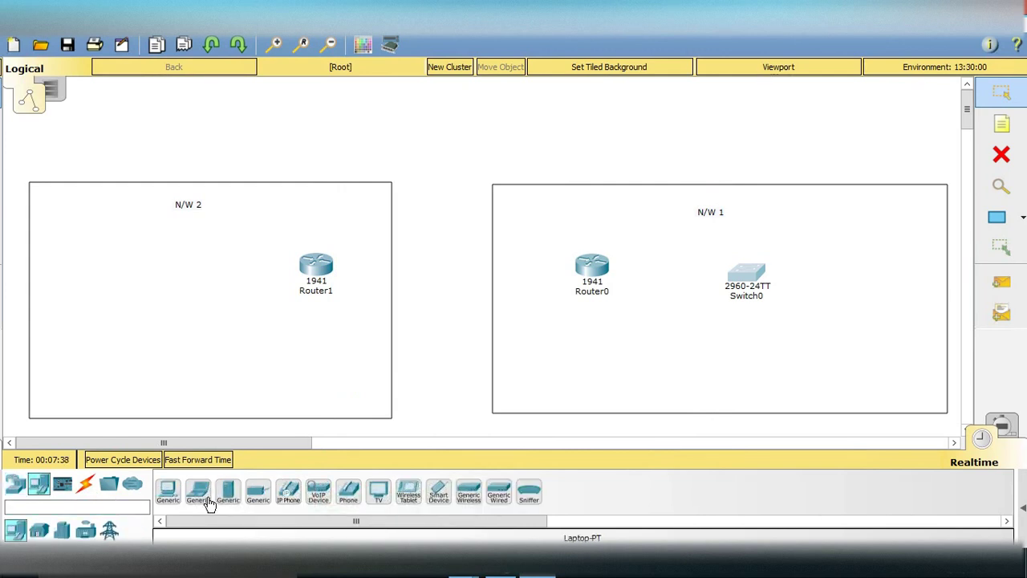
pyautogui.moveTo(523, 462); pyautogui.dragTo(886, 291)
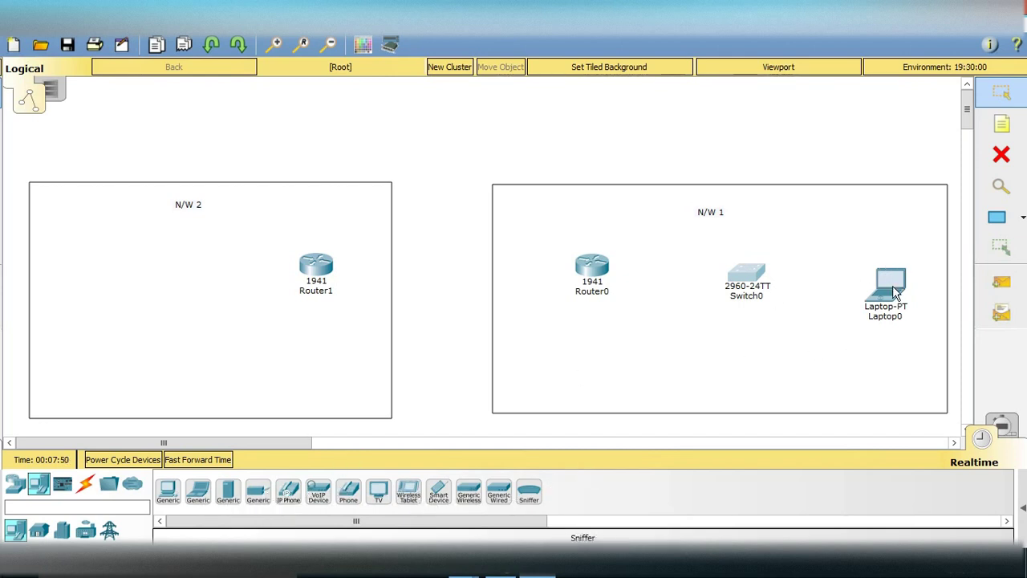
pyautogui.moveTo(892, 286); pyautogui.dragTo(898, 276)
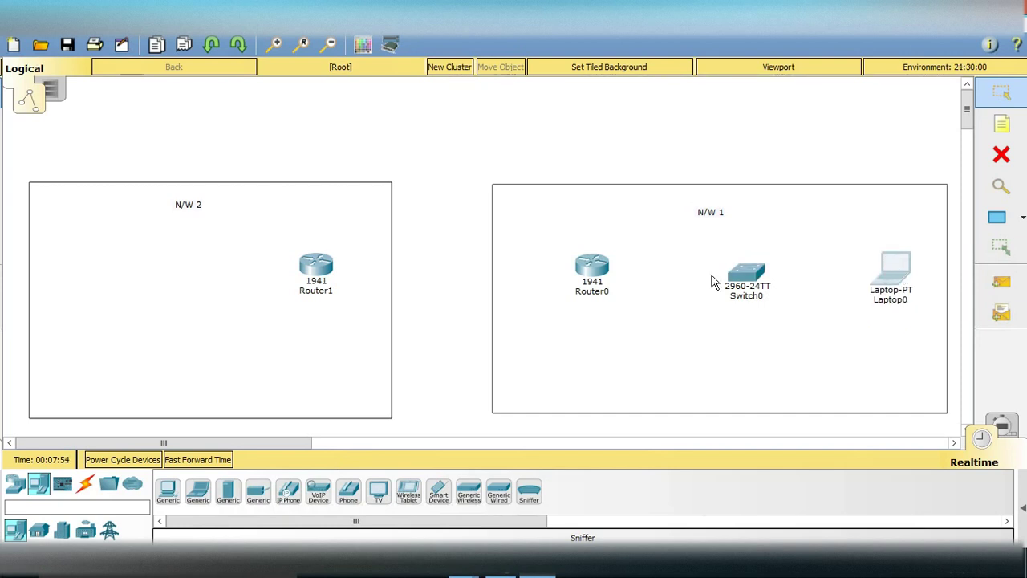
# Step: Connect Router0 to Switch0 with an automatically chosen connection type
pyautogui.click(85, 488)
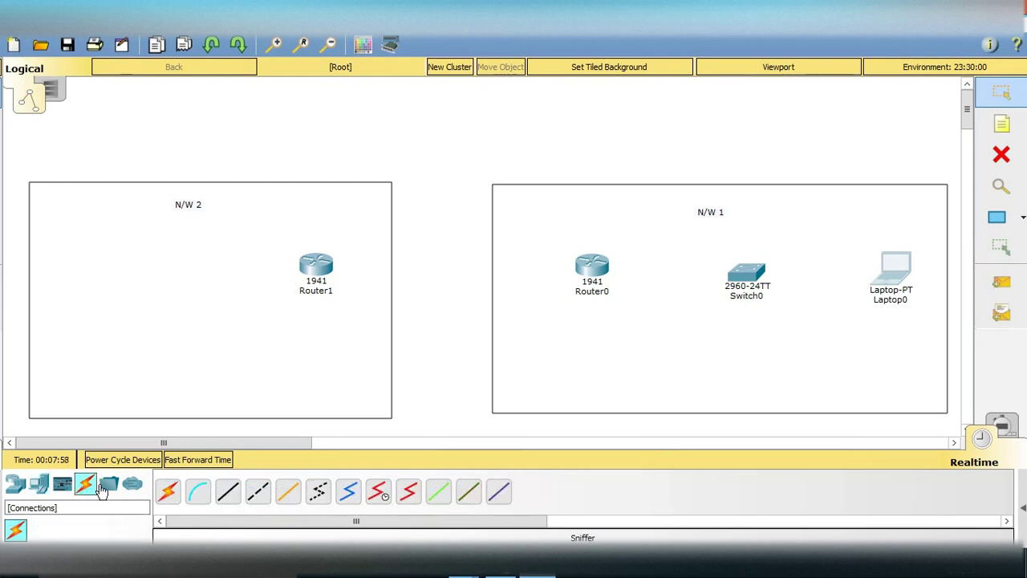
pyautogui.click(168, 491)
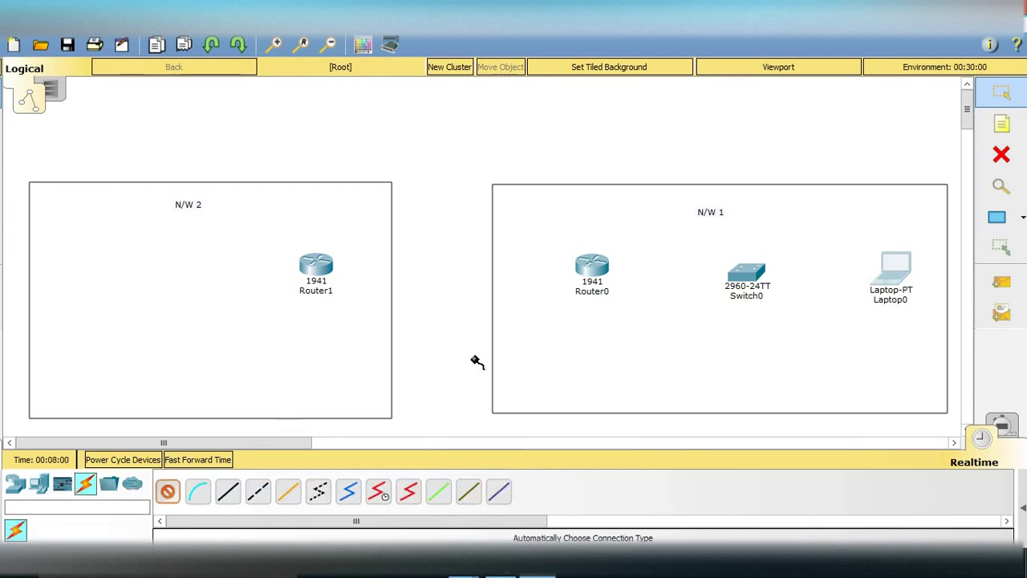
pyautogui.click(595, 265)
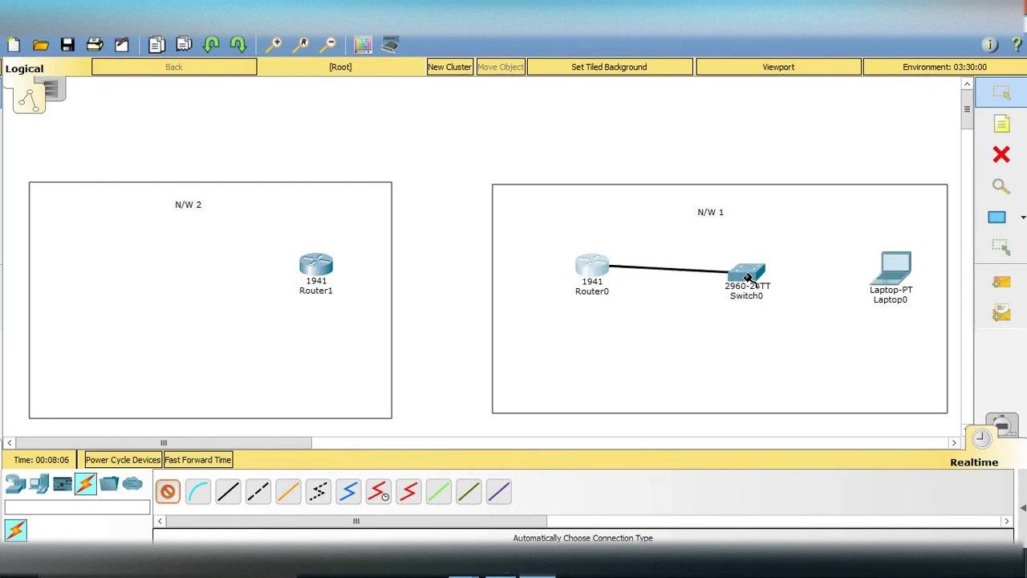
pyautogui.click(747, 277)
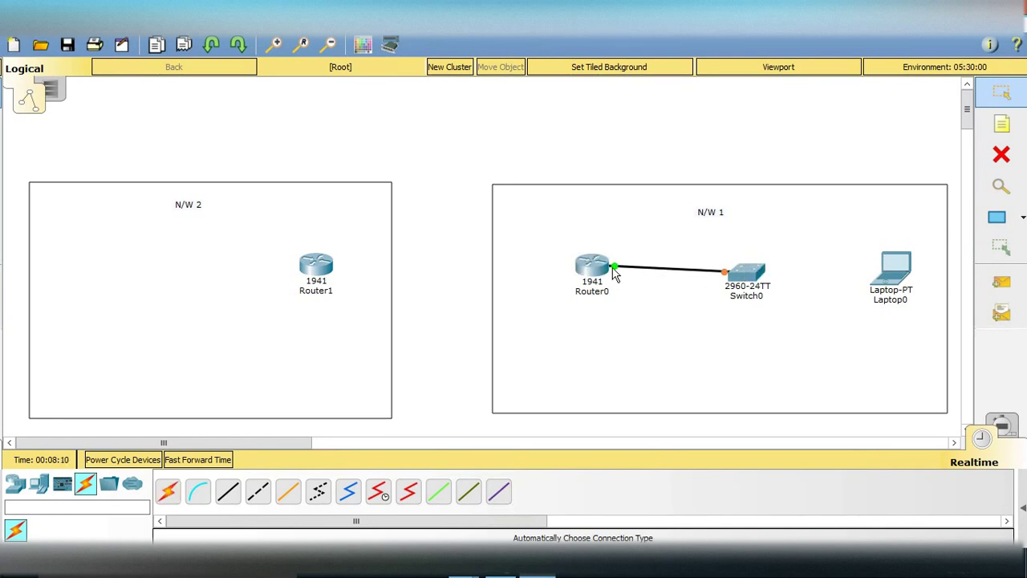
# Step: Examine the Router0 end of the link and review Router0's GigabitEthernet0/0 address settings
pyautogui.moveTo(615, 274)
pyautogui.click(588, 267)
pyautogui.click(588, 267)
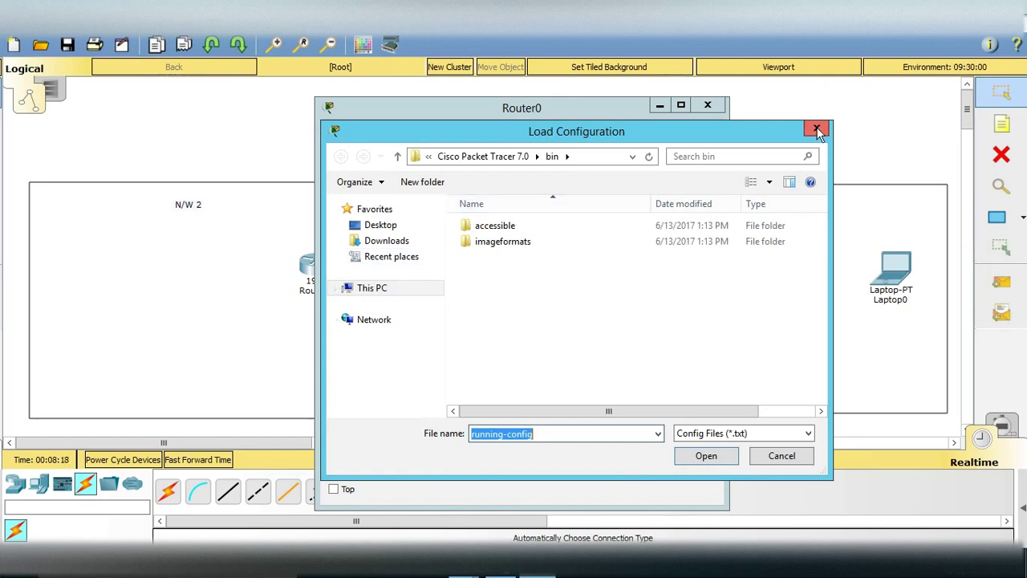
pyautogui.click(816, 131)
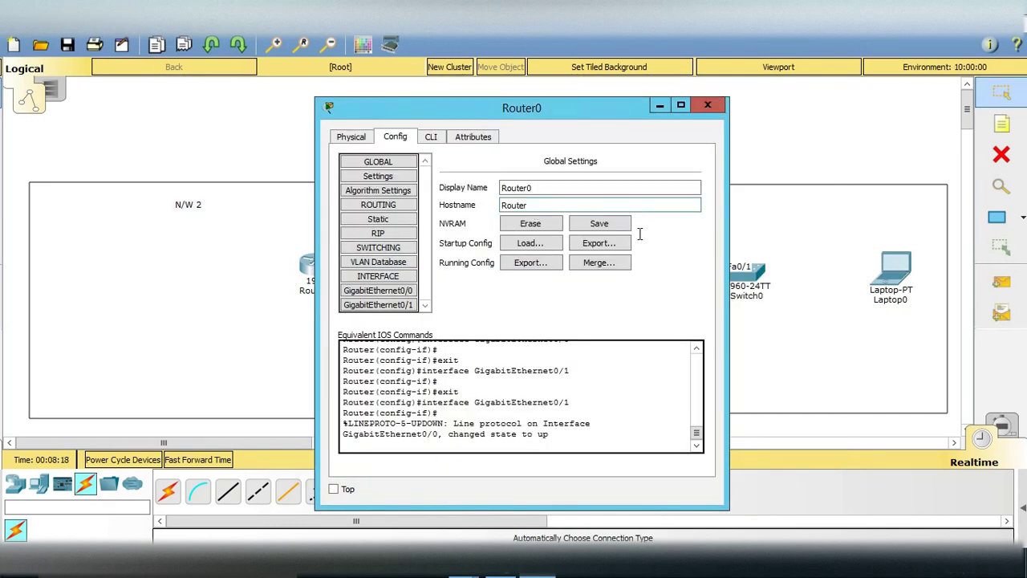
pyautogui.click(393, 294)
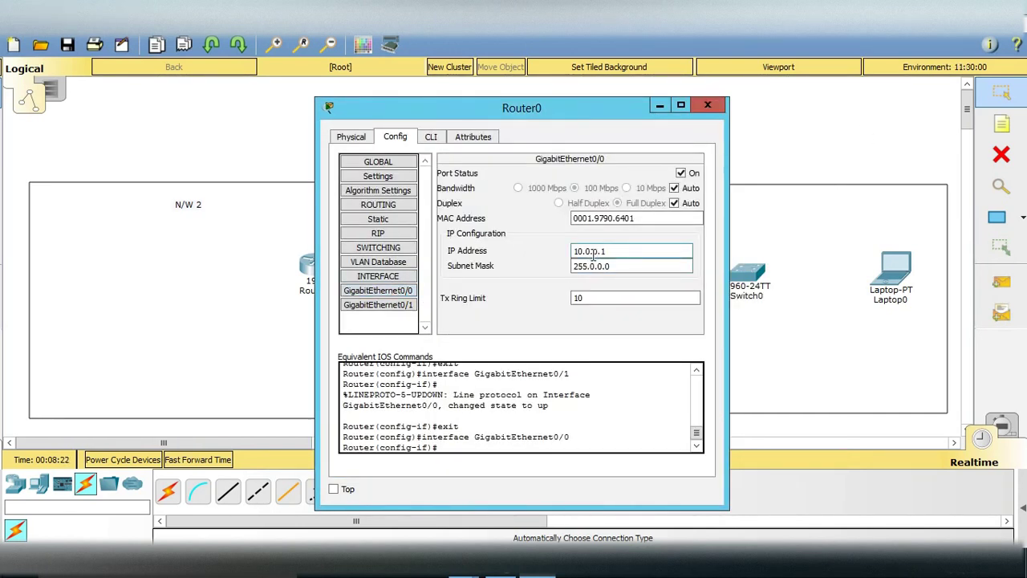
pyautogui.click(707, 105)
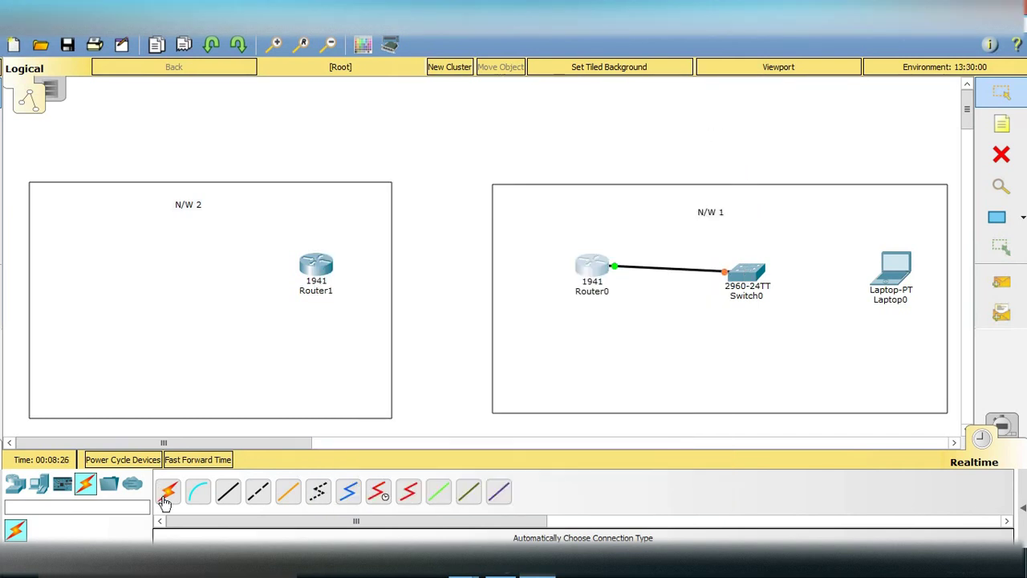
# Step: Connect Switch0 to Laptop0 with an automatically chosen connection type
pyautogui.click(169, 492)
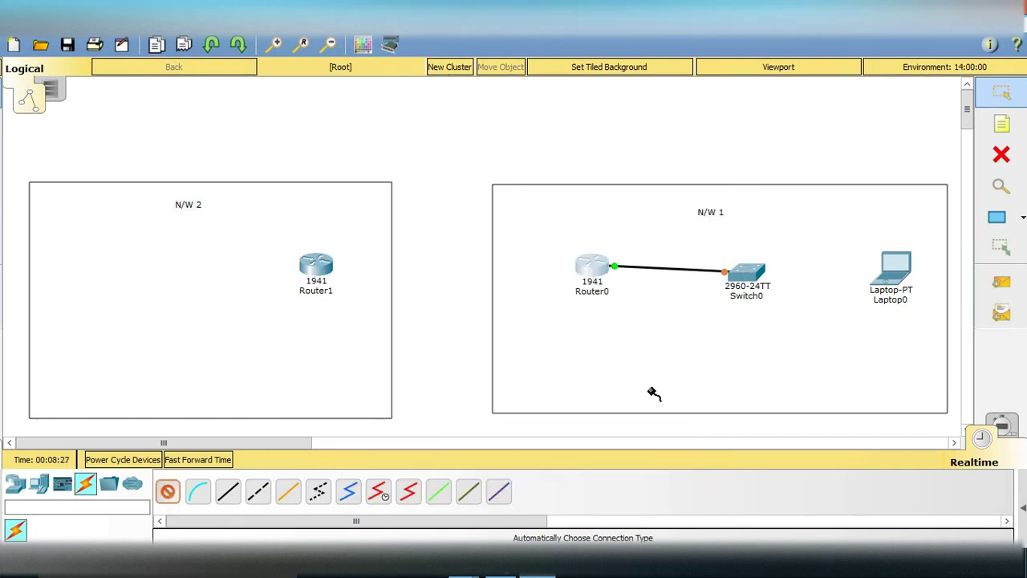
pyautogui.click(742, 273)
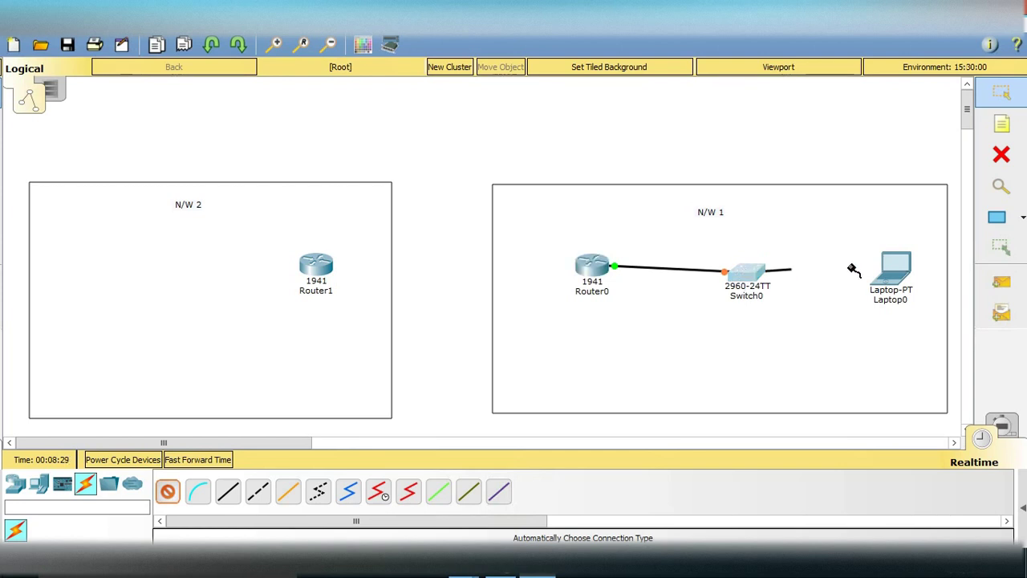
pyautogui.click(894, 276)
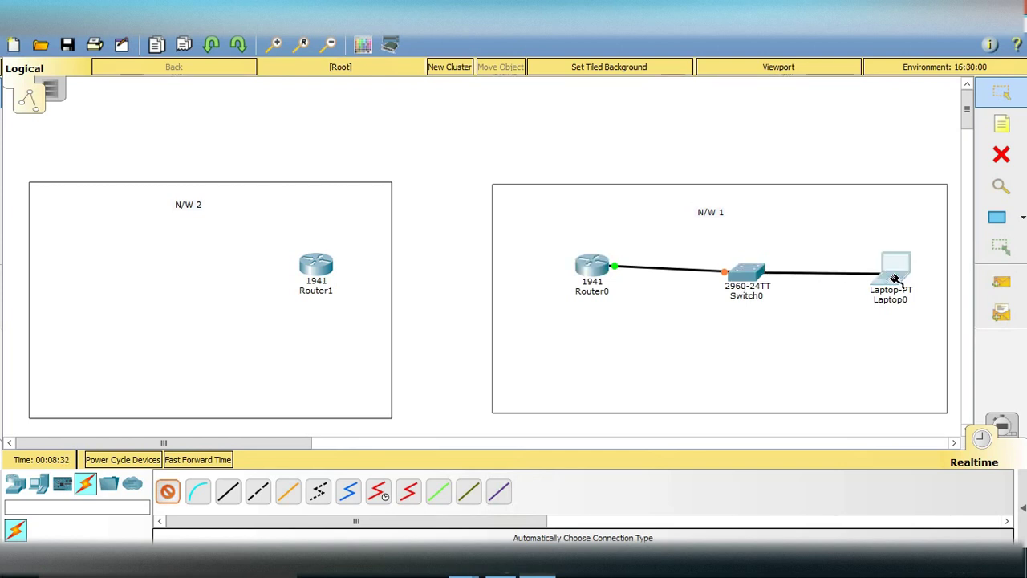
# Step: Give Laptop0 the static IP address 10.0.0.2 with subnet mask 255.0.0.0 and default gateway 10.0.0.1
pyautogui.click(890, 272)
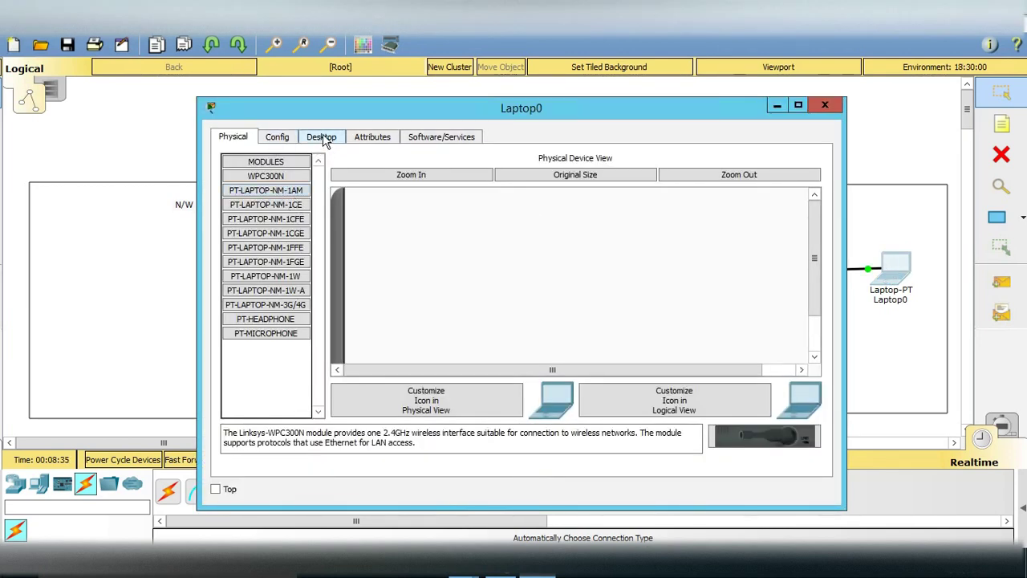
pyautogui.click(322, 138)
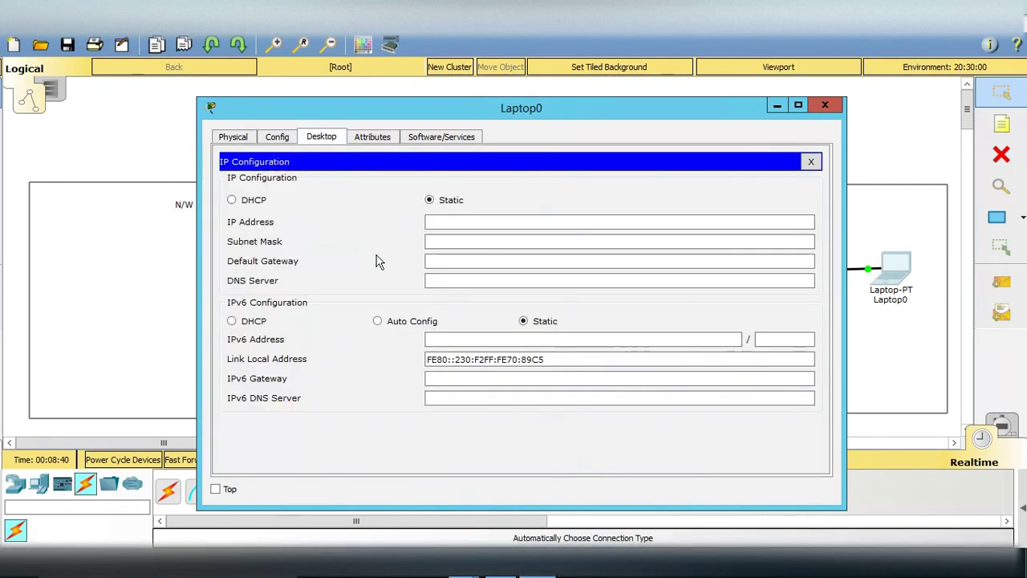
pyautogui.click(279, 215)
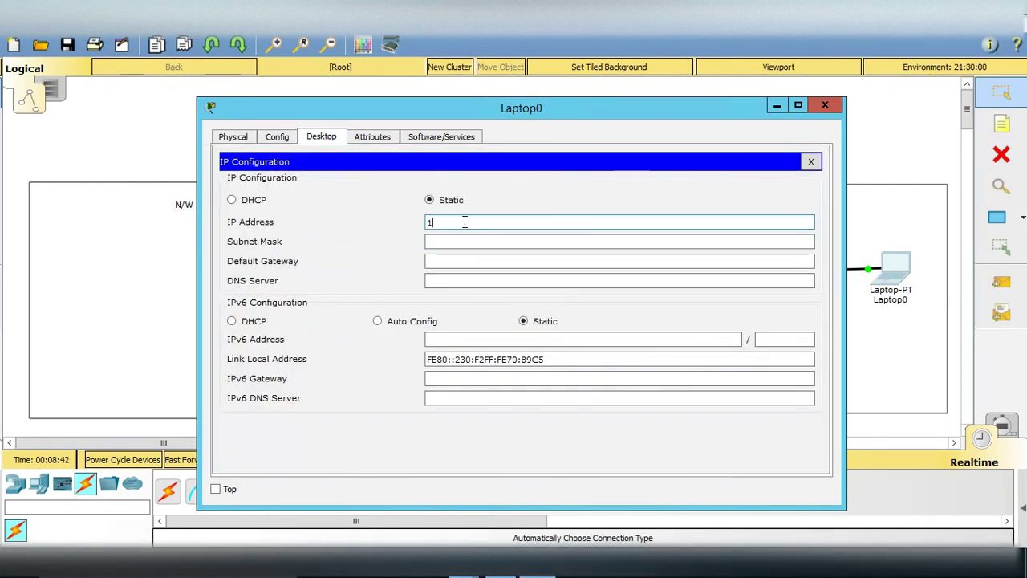
pyautogui.write('10.0.0.')
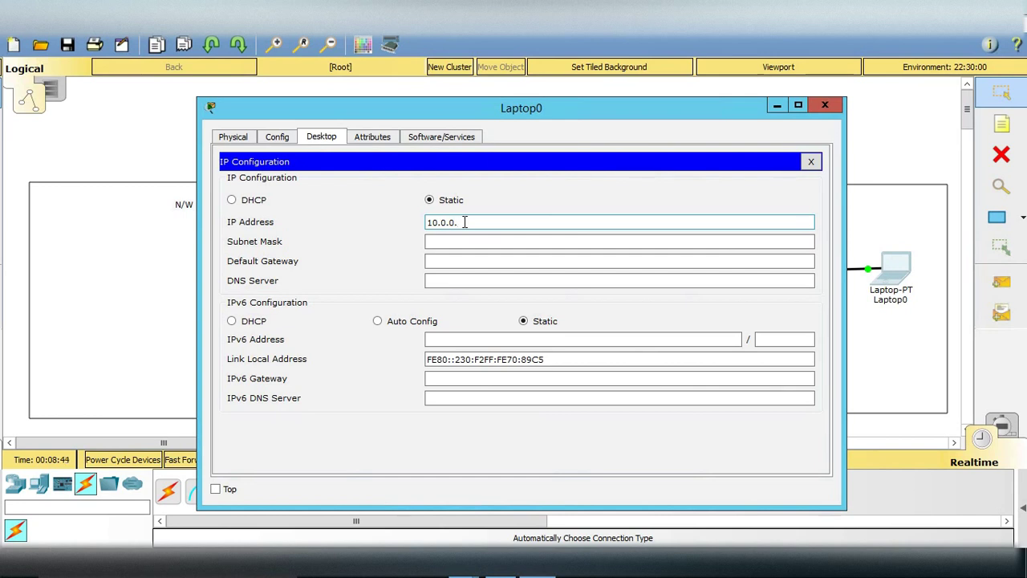
pyautogui.write('2')
pyautogui.press('Tab')
pyautogui.click(460, 257)
pyautogui.write('10.0.0.')
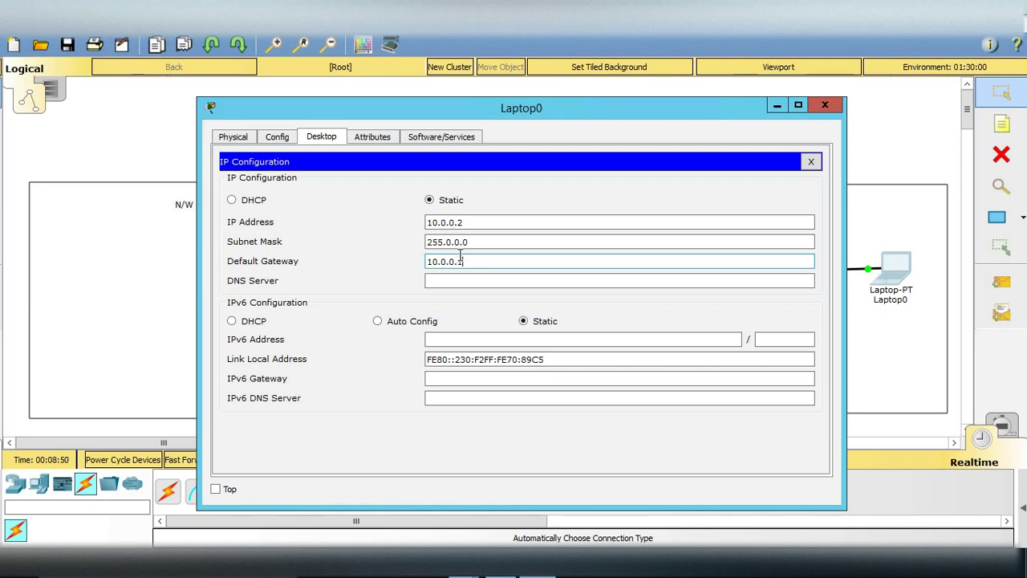
pyautogui.write('1')
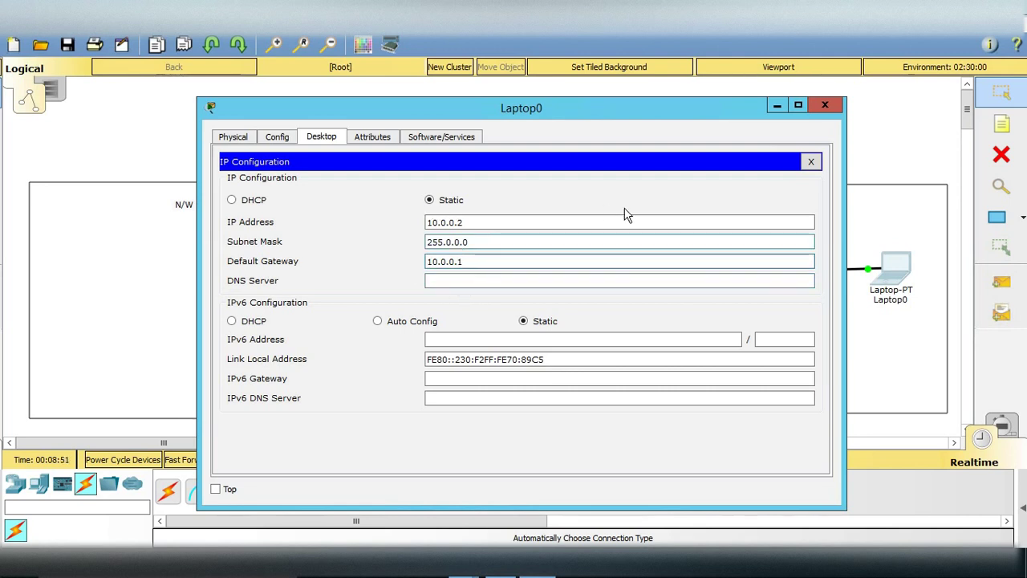
pyautogui.click(837, 105)
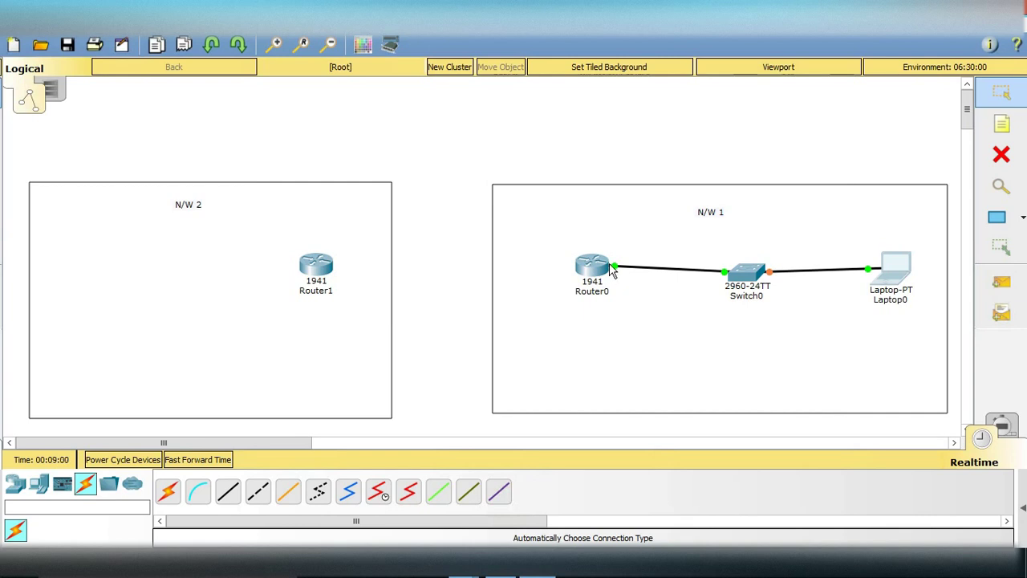
pyautogui.moveTo(613, 271)
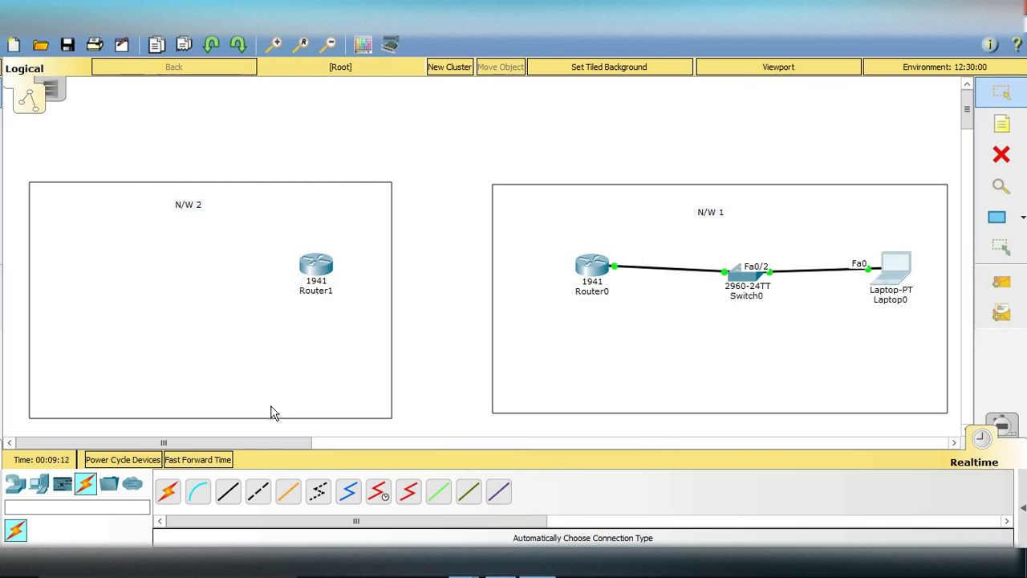
# Step: Place a 2960 switch inside the N/W 2 rectangle, level with Router1 on the side away from N/W 1
pyautogui.click(15, 482)
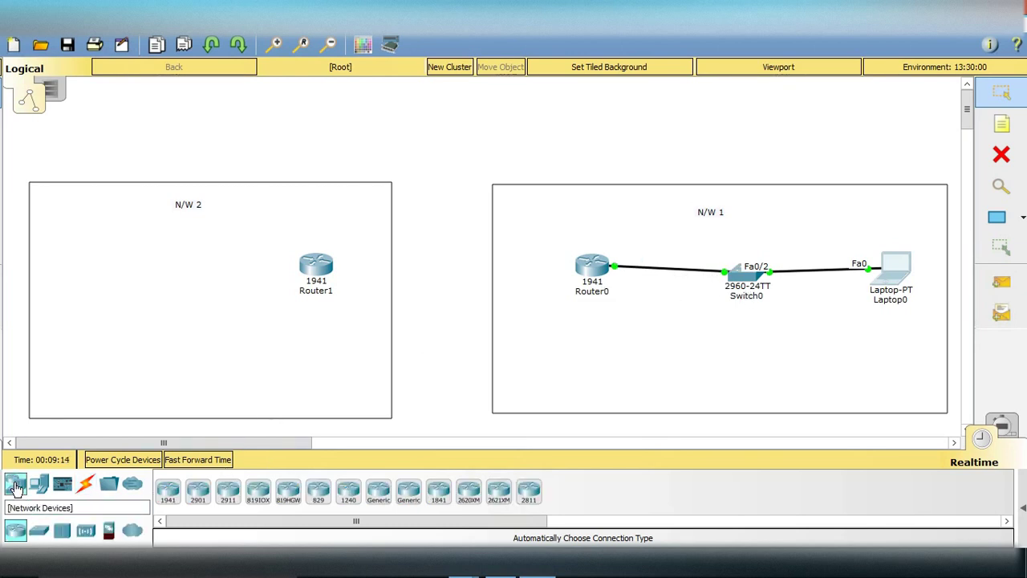
pyautogui.click(39, 531)
pyautogui.click(168, 489)
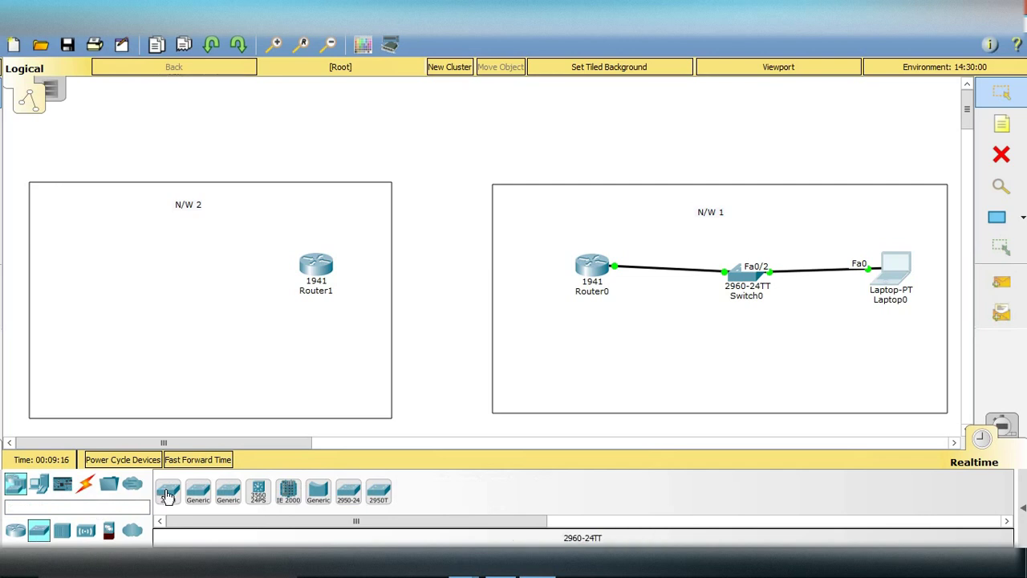
pyautogui.click(155, 313)
pyautogui.click(166, 272)
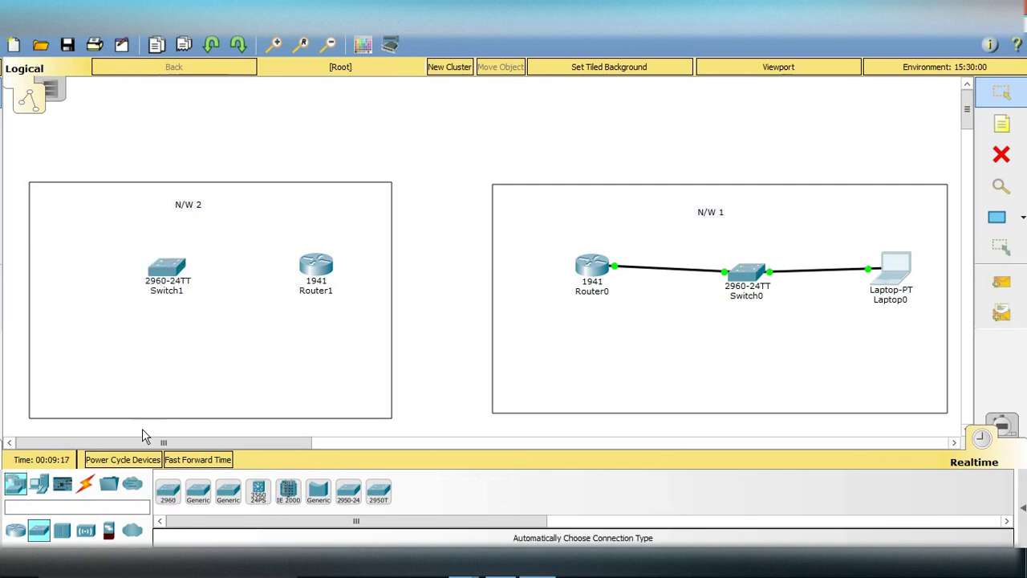
# Step: Add a generic laptop at the outer end of the N/W 2 rectangle and shift Switch1 slightly towards Router1
pyautogui.click(37, 484)
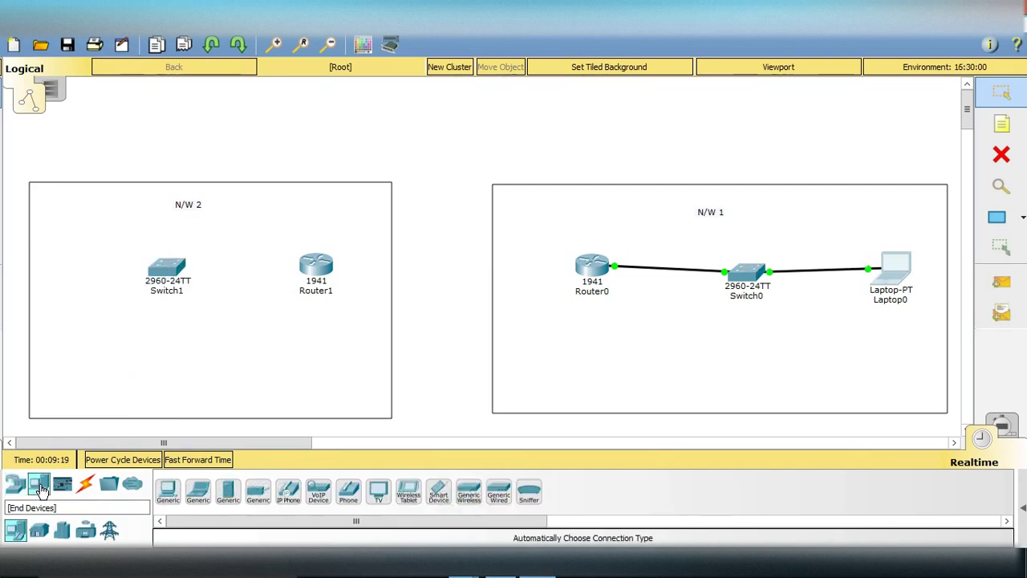
pyautogui.click(198, 491)
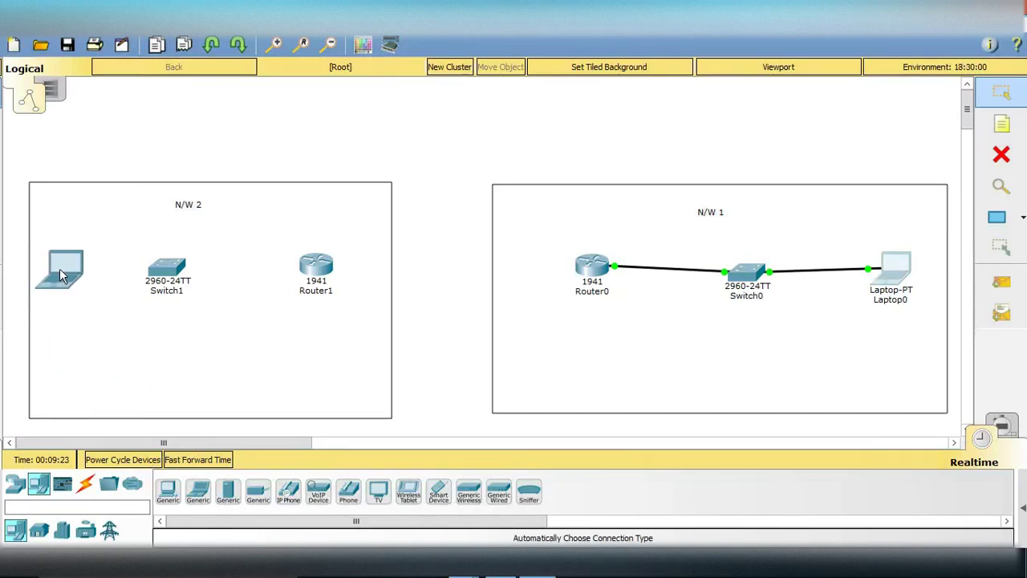
pyautogui.click(62, 278)
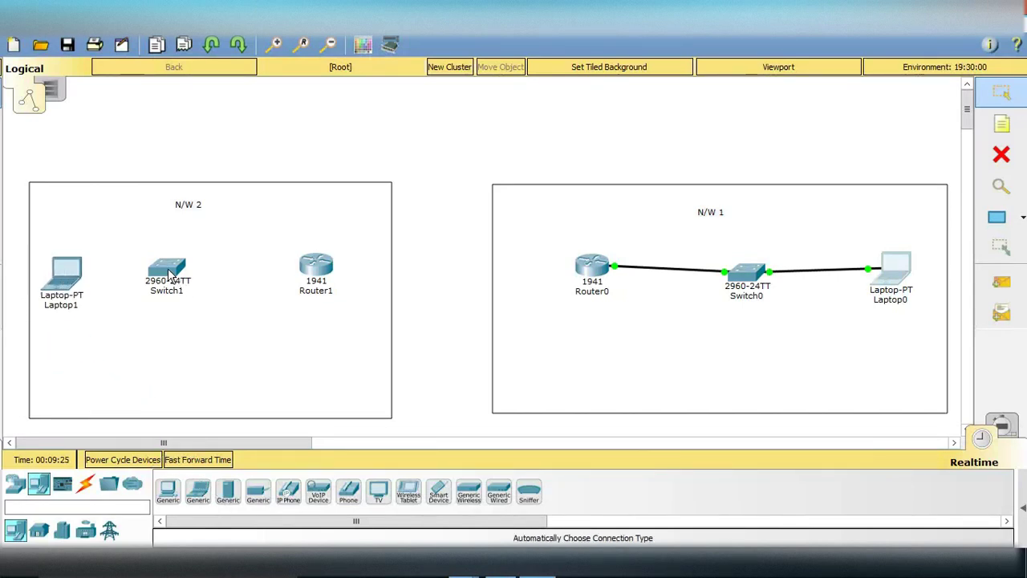
pyautogui.moveTo(173, 273)
pyautogui.mouseDown()
pyautogui.moveTo(207, 273)
pyautogui.moveTo(189, 273)
pyautogui.mouseUp()
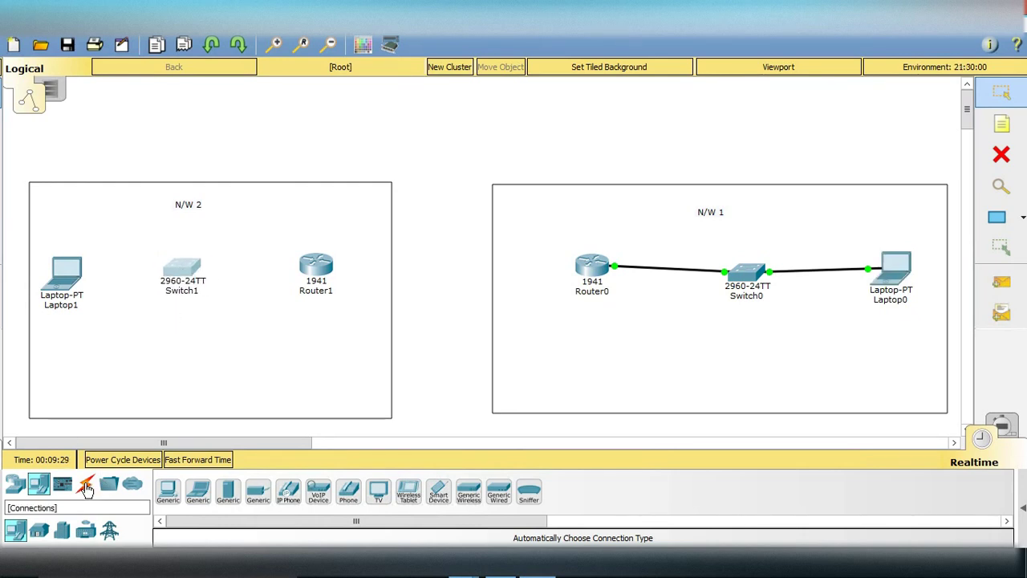
pyautogui.click(326, 273)
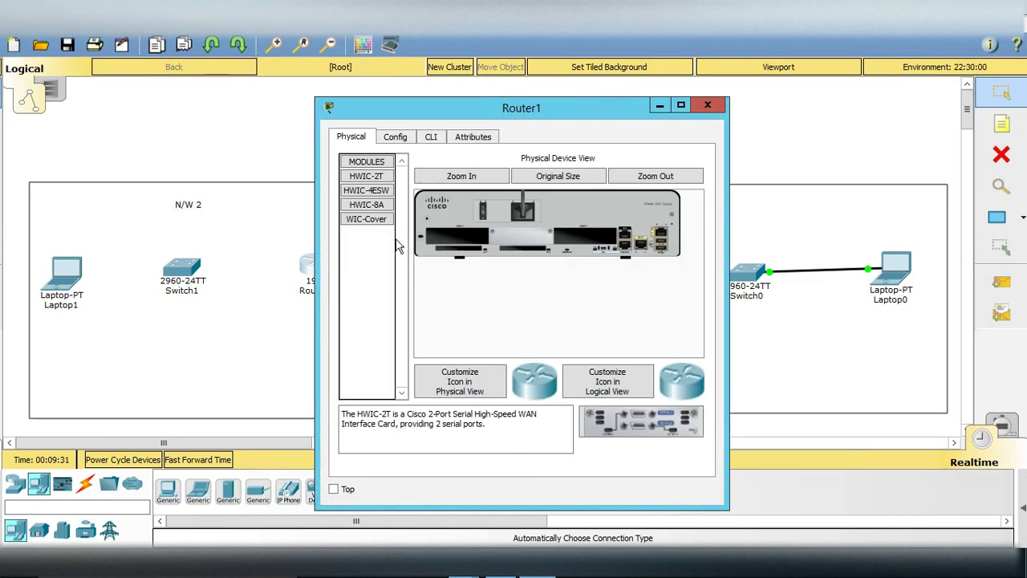
pyautogui.click(405, 141)
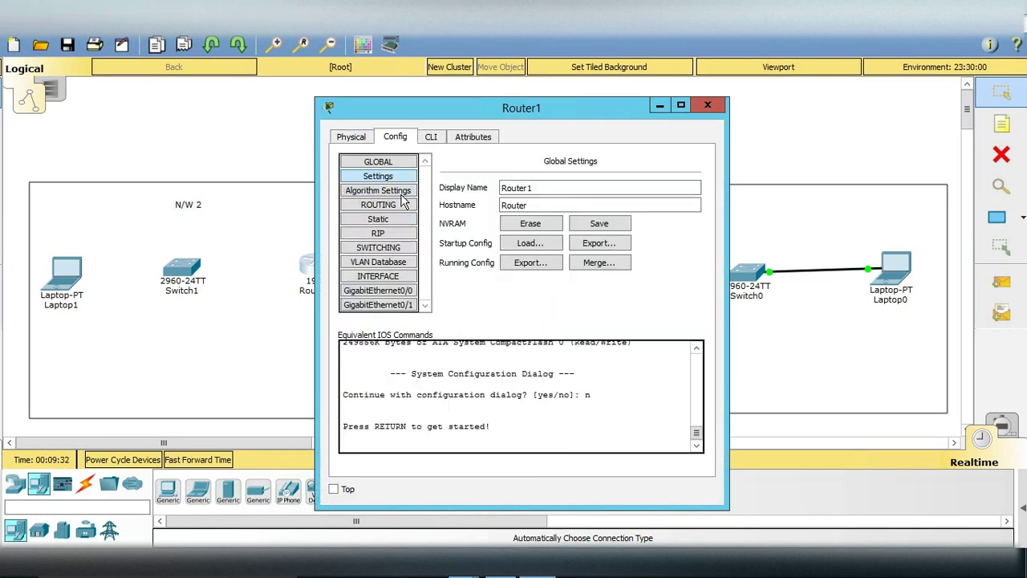
pyautogui.click(393, 292)
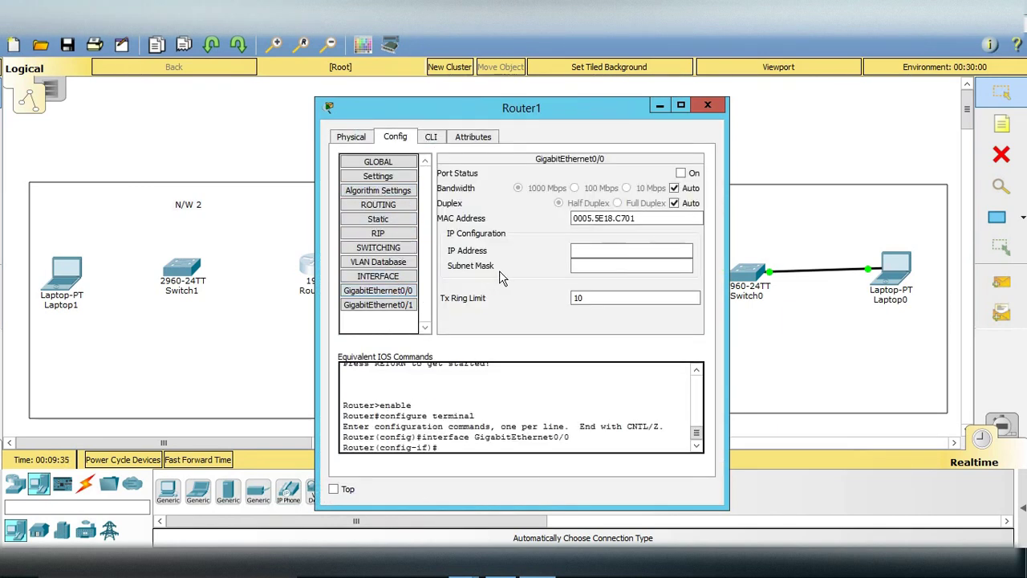
pyautogui.click(587, 255)
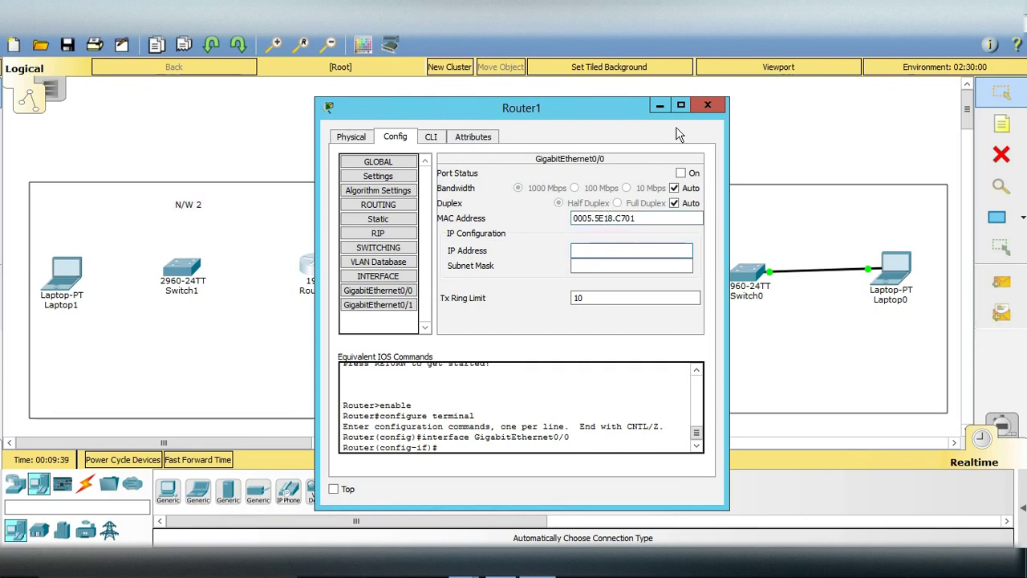
pyautogui.click(708, 107)
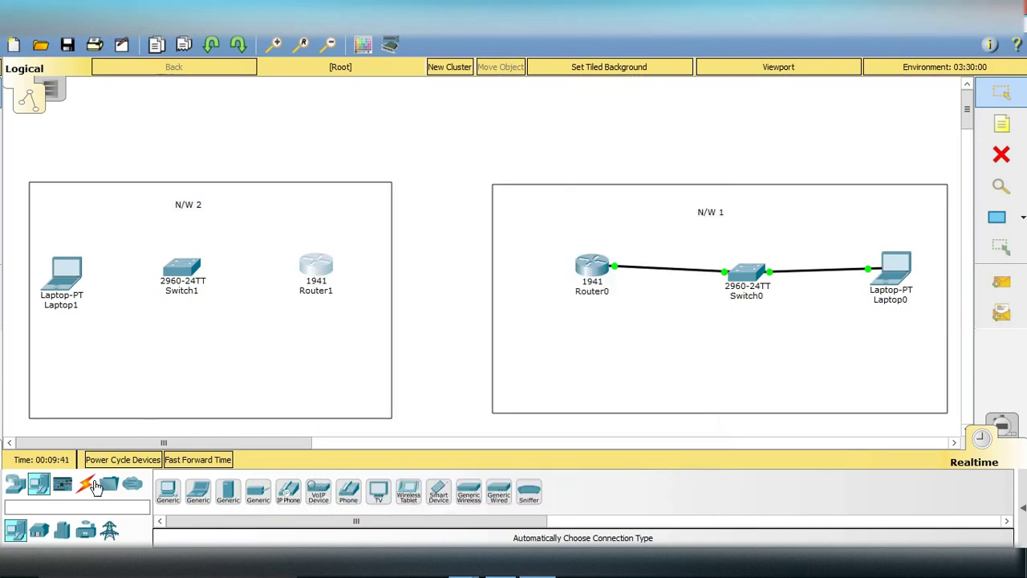
# Step: Connect Router1 to Switch1 with an automatically chosen connection type
pyautogui.click(84, 485)
pyautogui.click(168, 491)
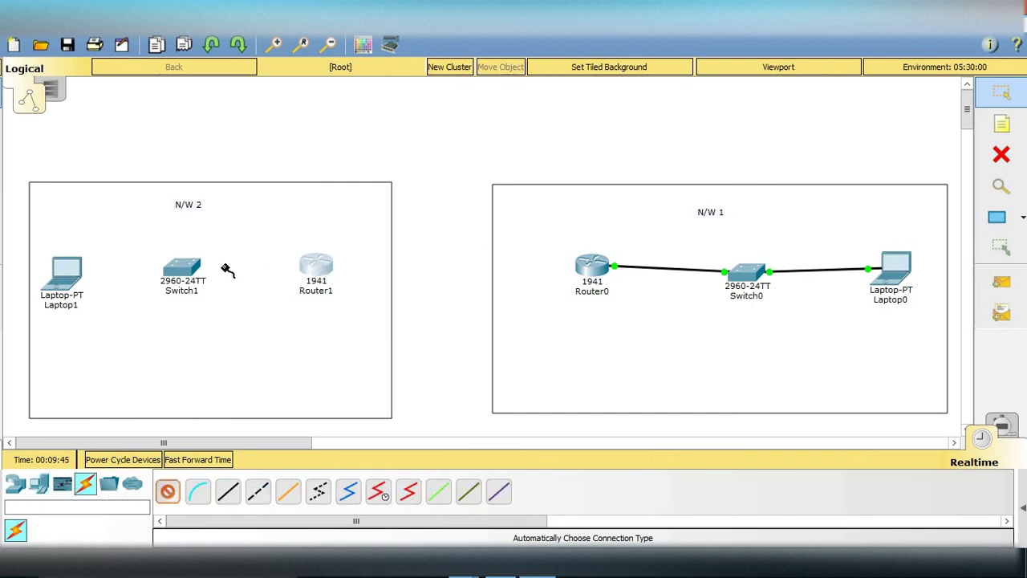
pyautogui.click(314, 272)
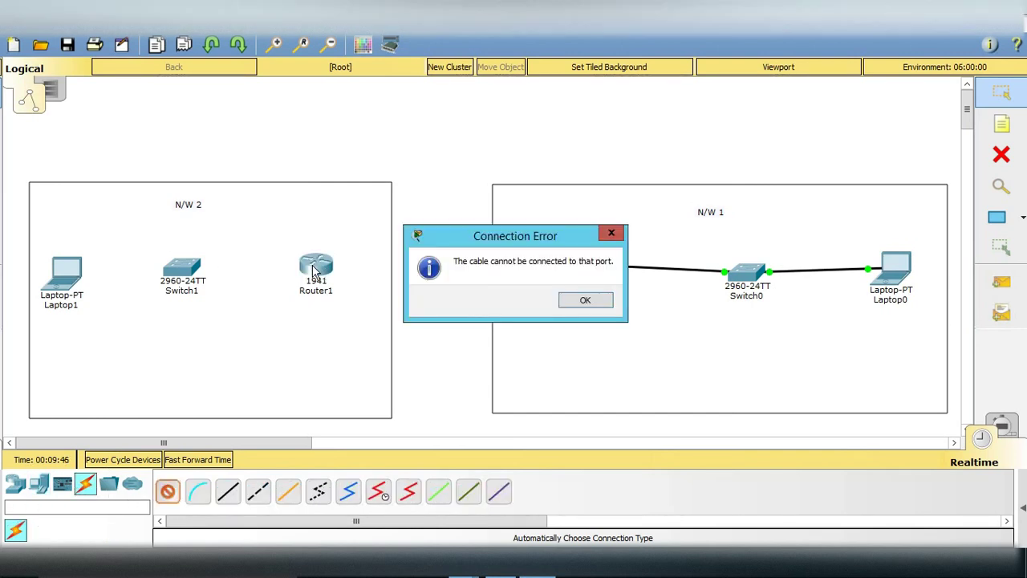
pyautogui.click(574, 301)
pyautogui.click(203, 273)
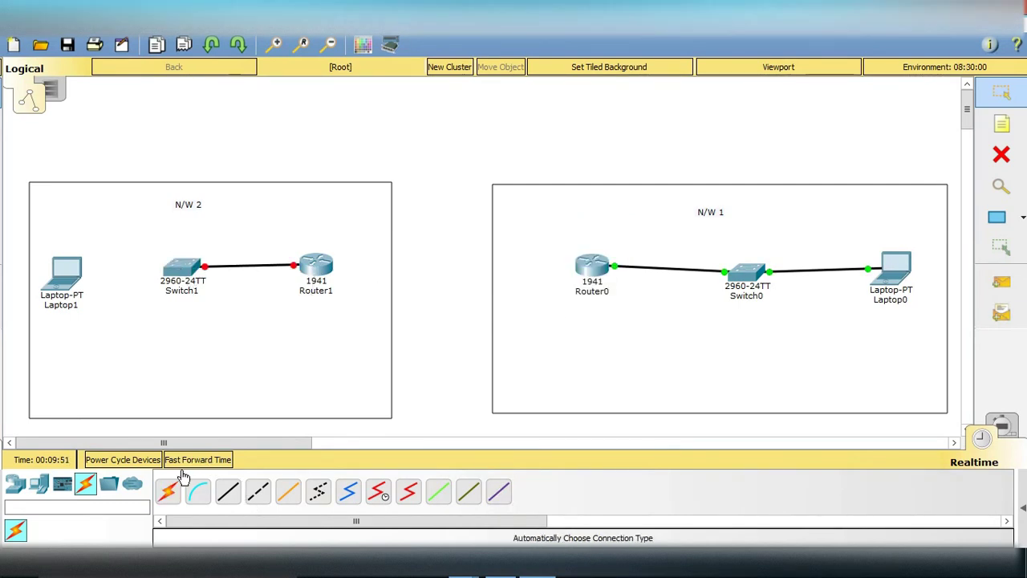
# Step: Link Switch1 to Laptop1 using the automatically chosen connection type
pyautogui.click(167, 492)
pyautogui.click(176, 270)
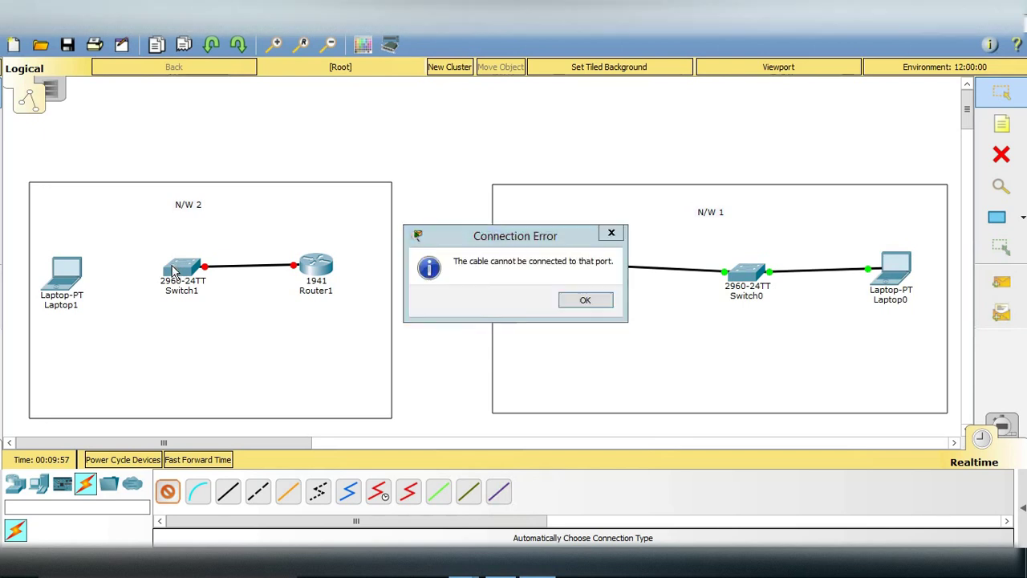
pyautogui.click(583, 302)
pyautogui.click(68, 272)
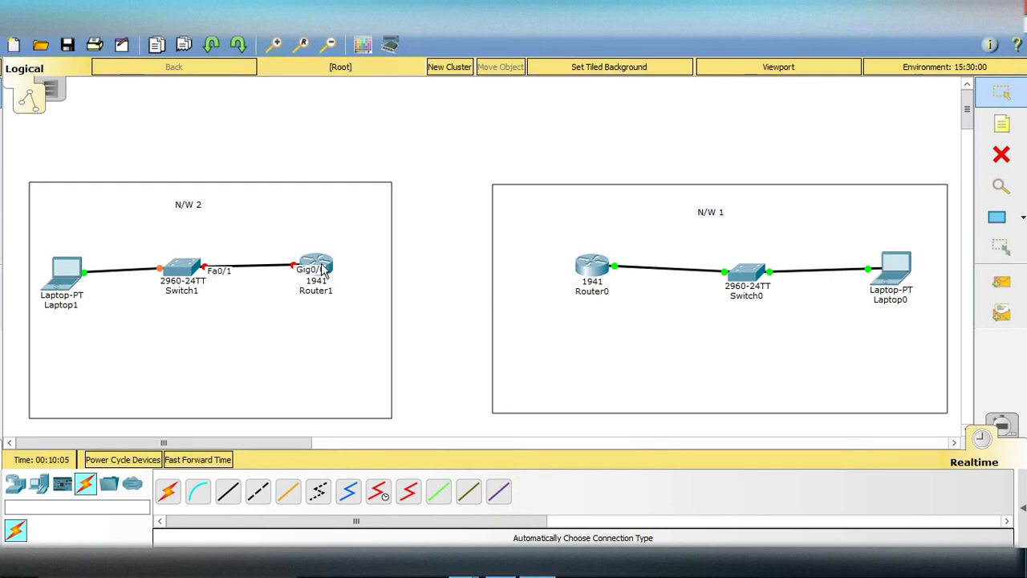
# Step: Set Router1's GigabitEthernet0/0 to IP address 192.168.2.1 with subnet mask 255.255.255.0 and turn its port on
pyautogui.click(321, 270)
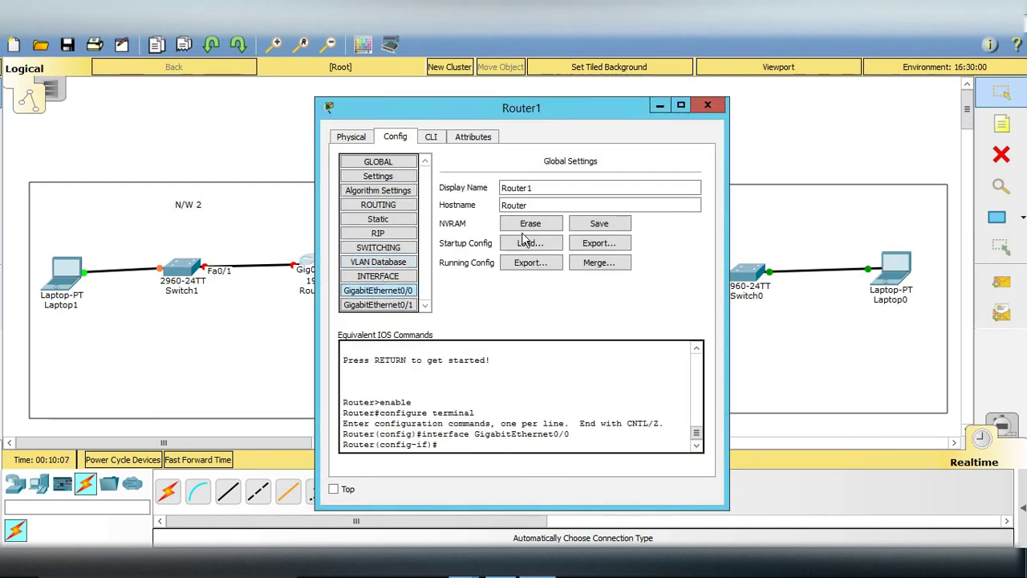
pyautogui.click(414, 292)
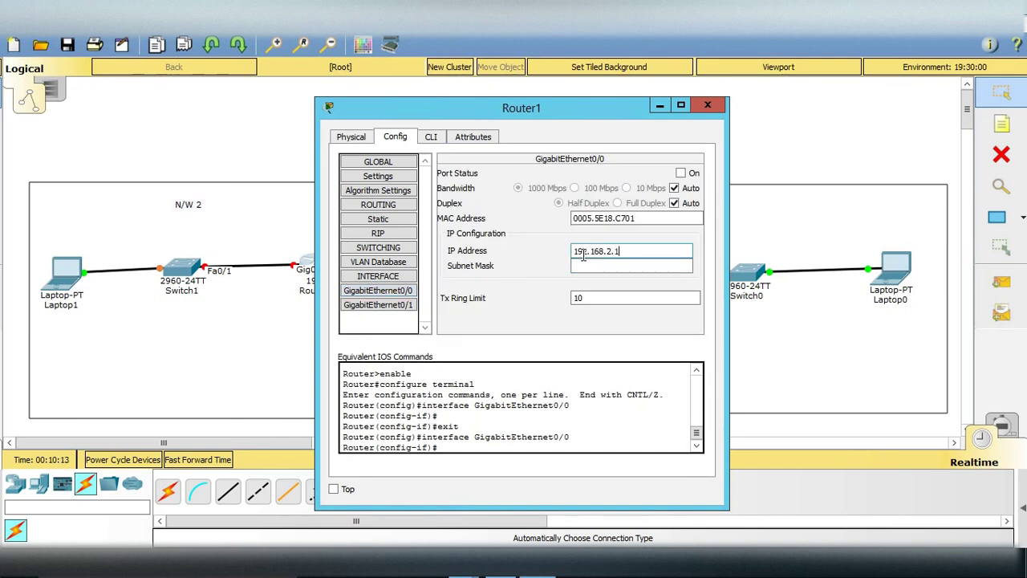
pyautogui.press('Tab')
pyautogui.click(680, 172)
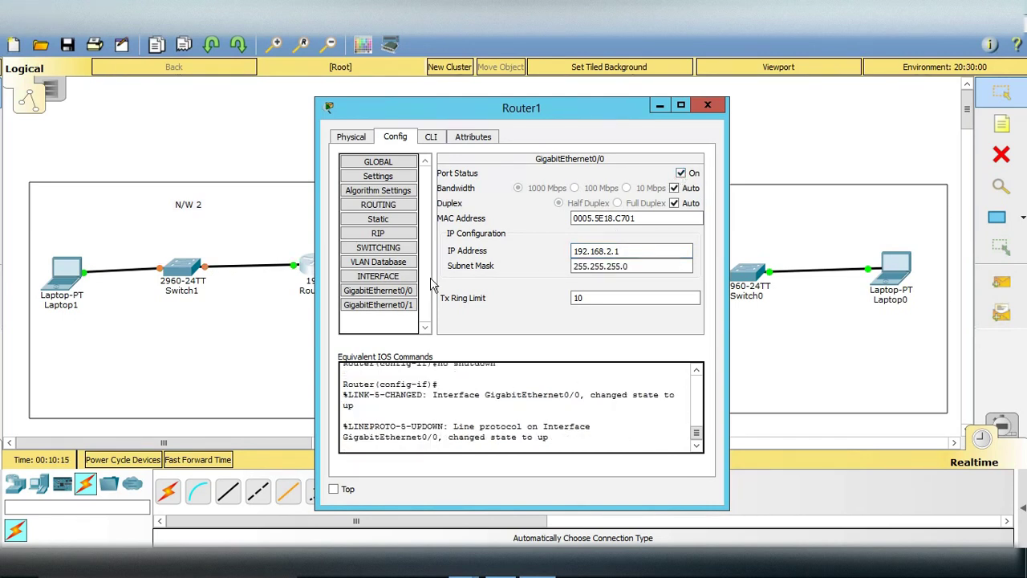
# Step: Set Router1's GigabitEthernet0/1 to IP address 192.168.3.2 with subnet mask 255.255.255.0 and turn its port on
pyautogui.click(390, 309)
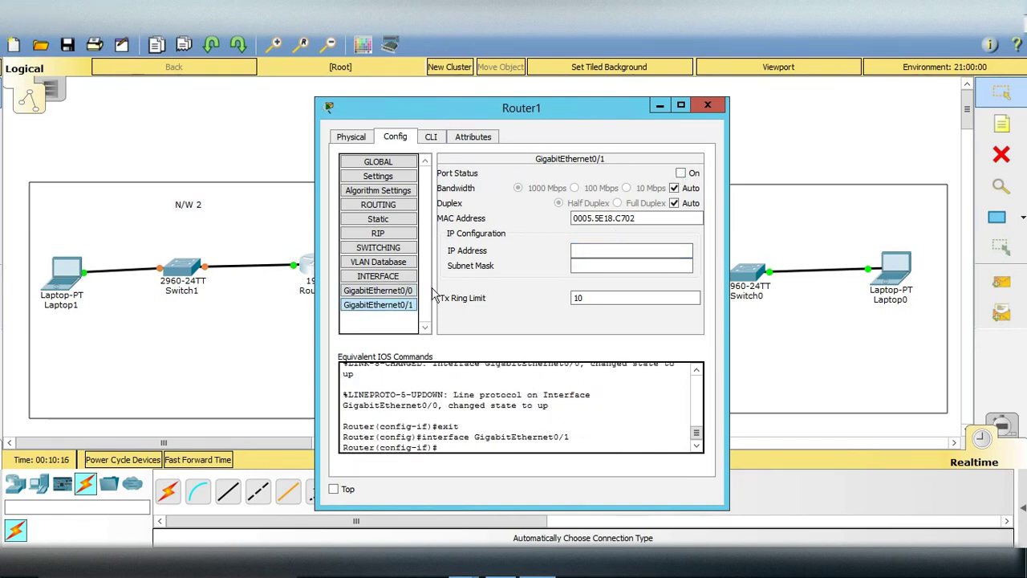
pyautogui.click(610, 252)
pyautogui.write('19')
pyautogui.write('2.168.')
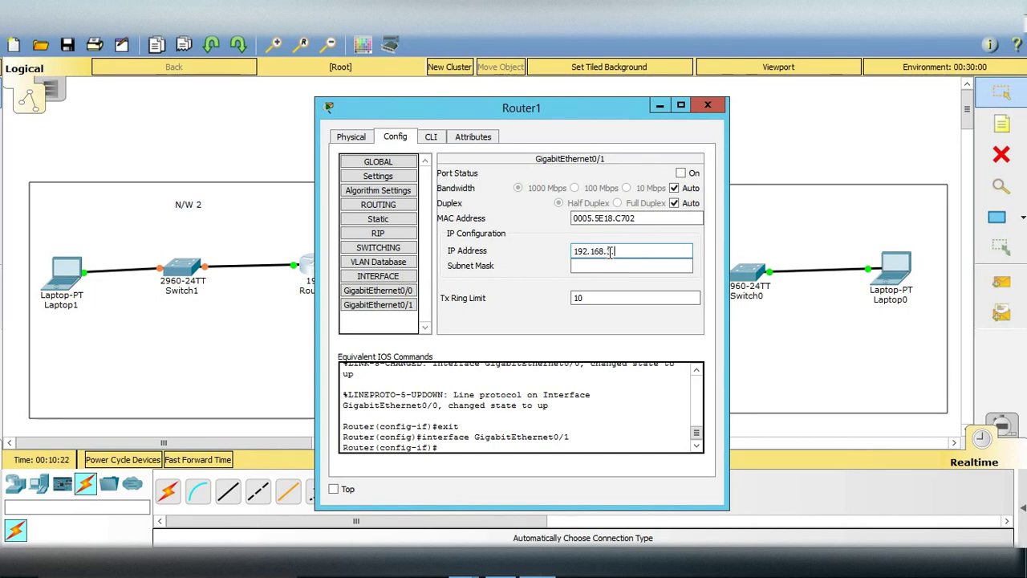
pyautogui.write('3.2')
pyautogui.press('Tab')
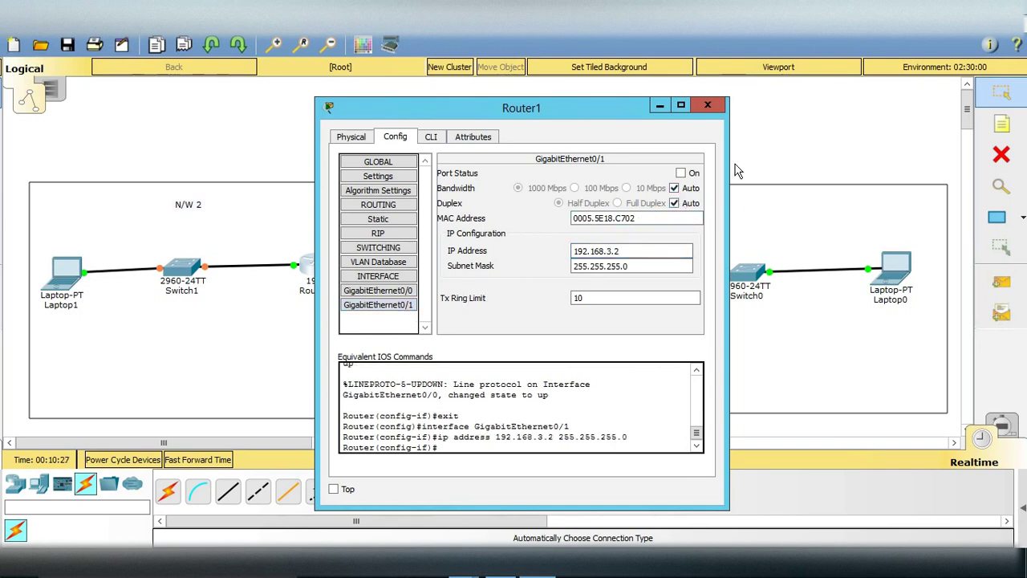
pyautogui.click(681, 173)
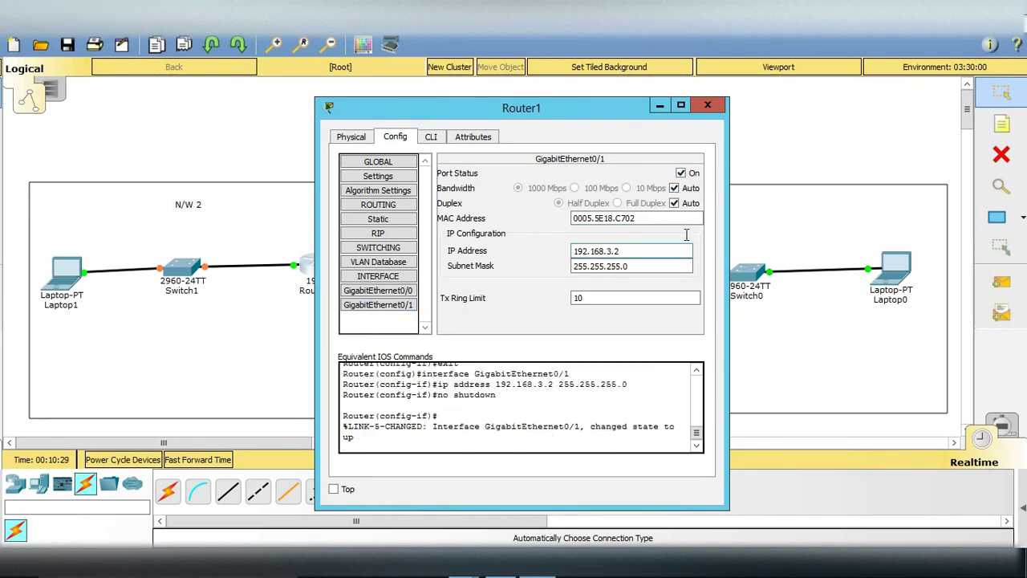
# Step: Connect Router1 to Router0 using the automatically chosen connection type
pyautogui.click(706, 107)
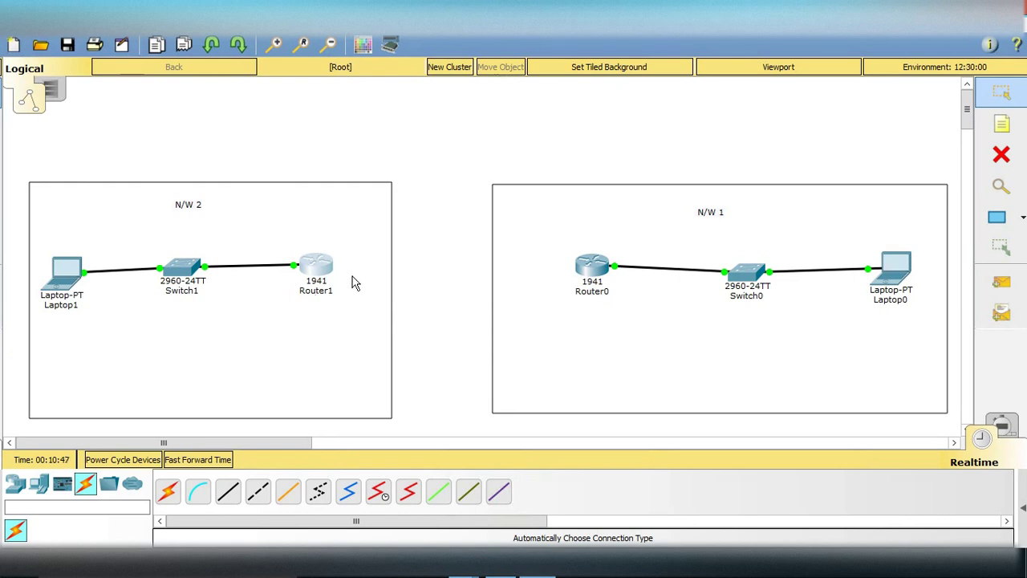
pyautogui.click(167, 495)
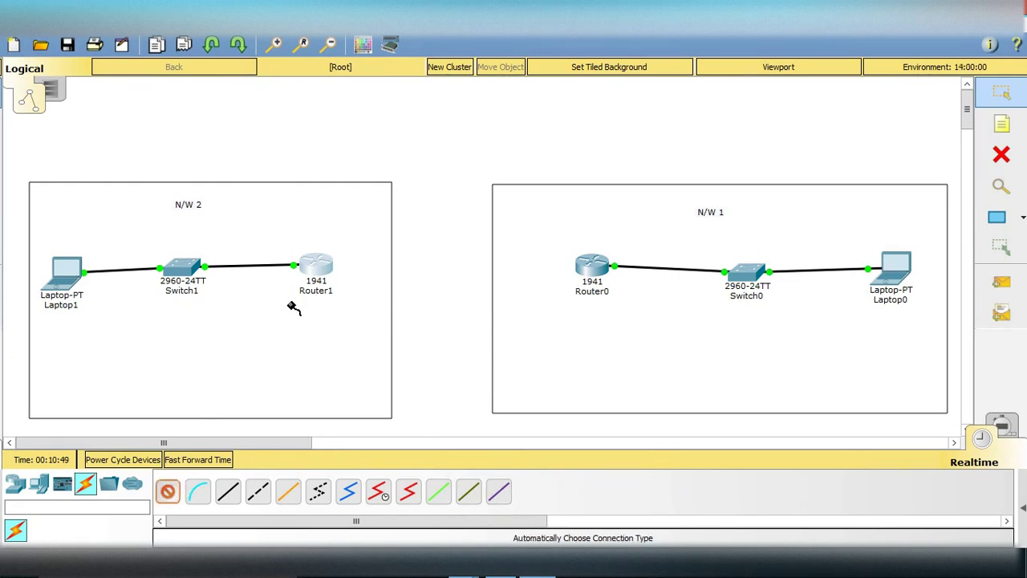
pyautogui.click(311, 268)
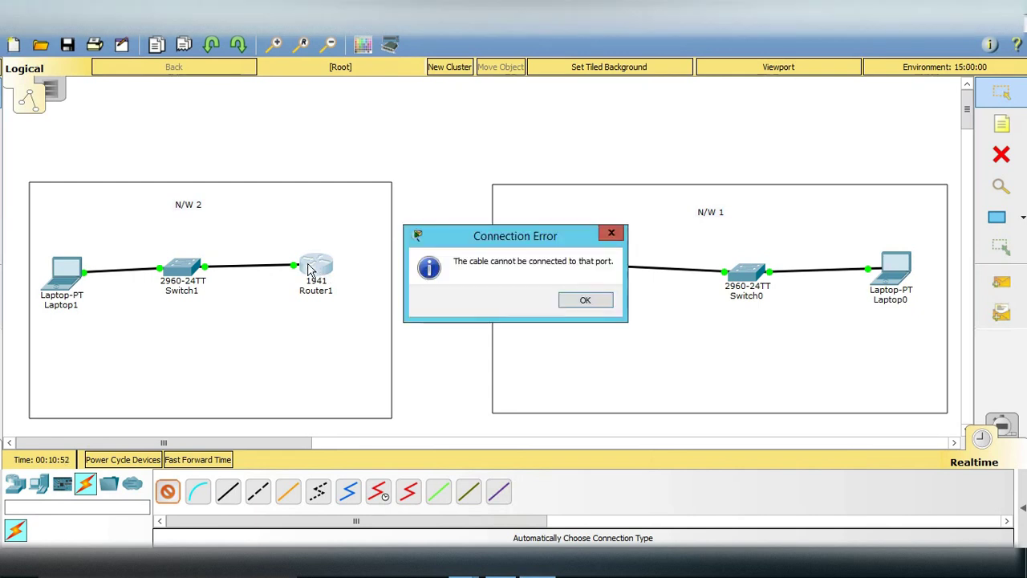
pyautogui.click(585, 300)
pyautogui.click(584, 271)
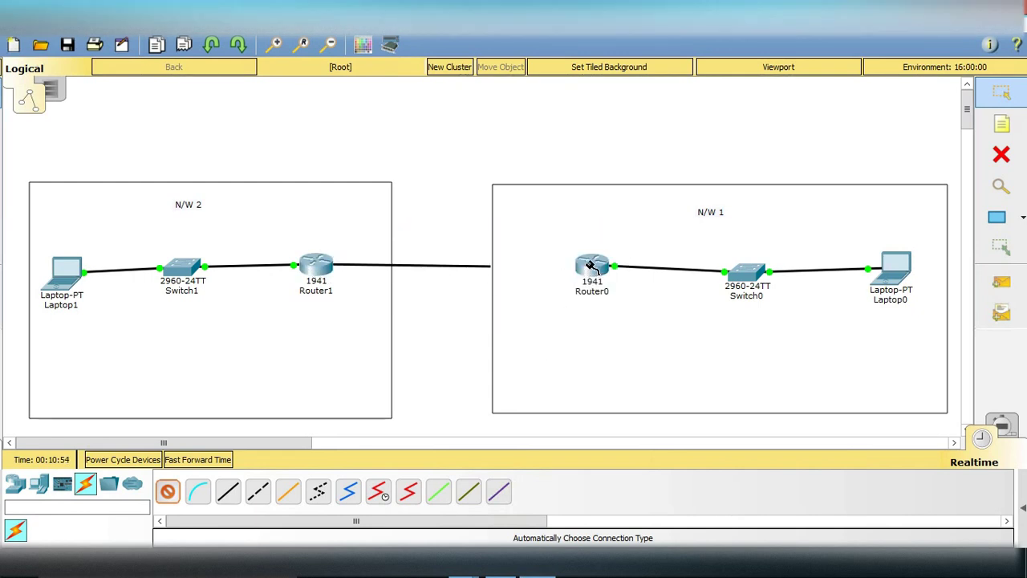
pyautogui.click(584, 270)
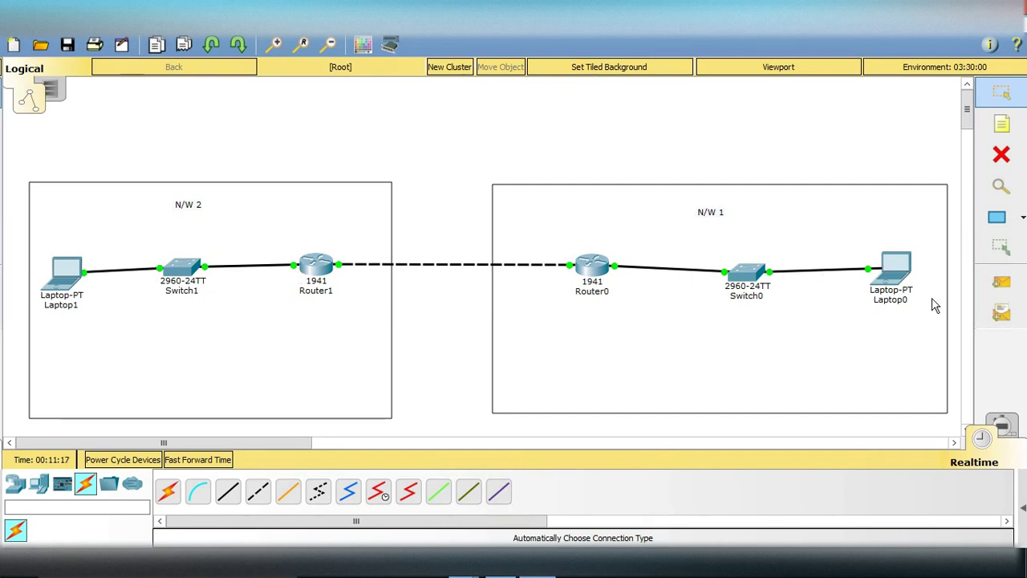
pyautogui.click(889, 273)
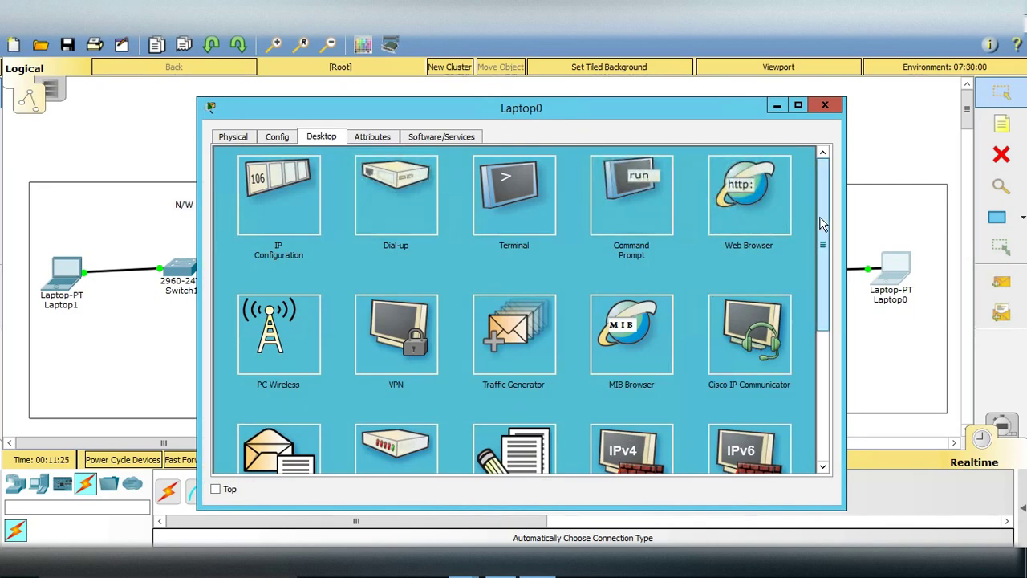
pyautogui.scroll(-1, 818, 271)
pyautogui.scroll(-3, 817, 256)
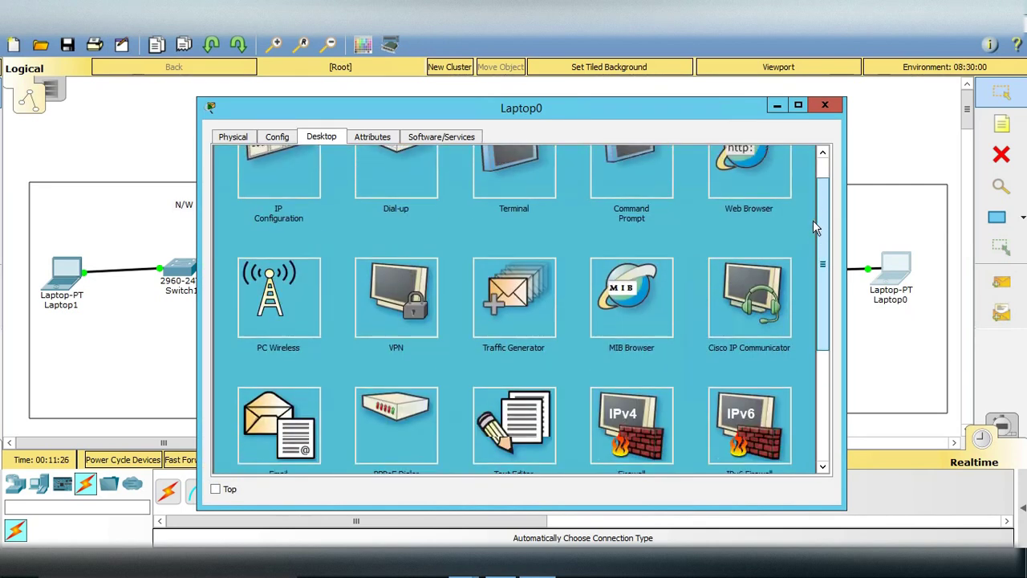
pyautogui.scroll(3, 808, 240)
pyautogui.scroll(1, 742, 271)
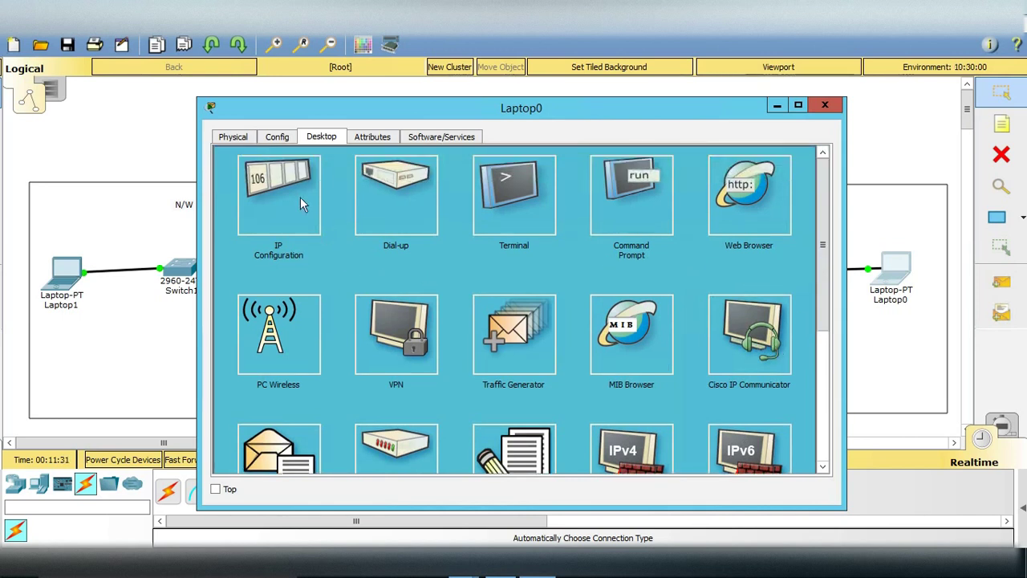
pyautogui.click(642, 187)
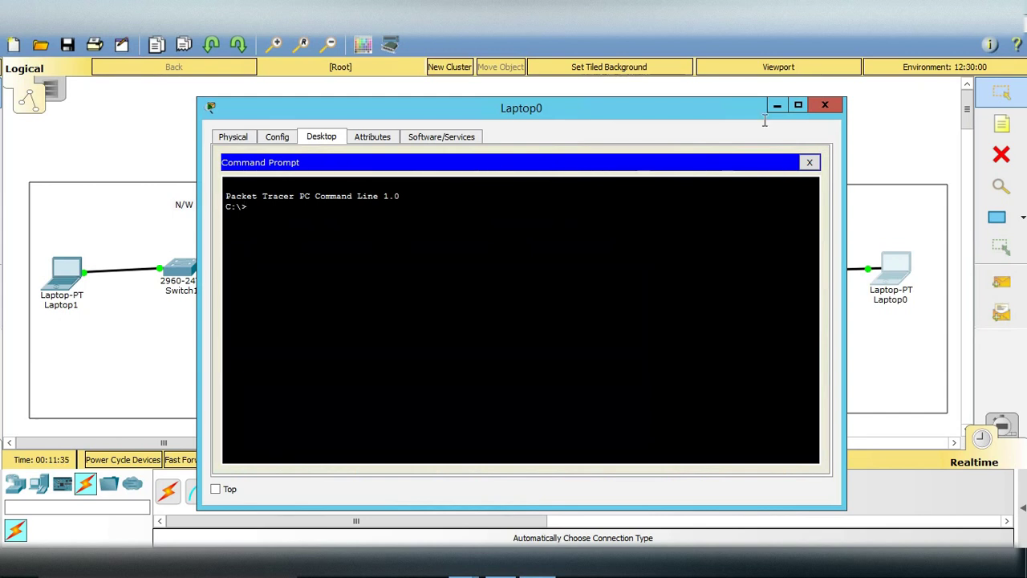
pyautogui.click(824, 105)
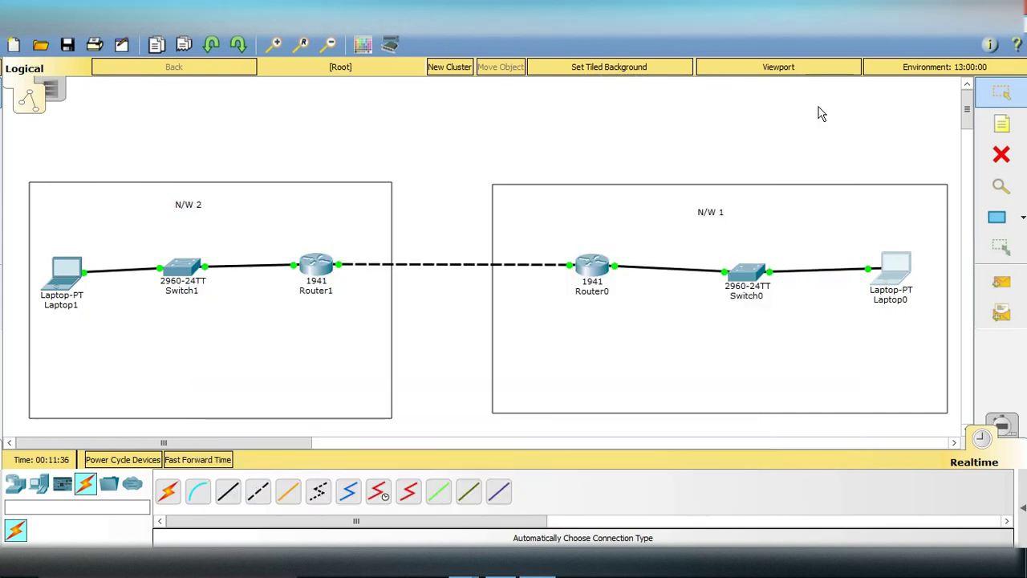
pyautogui.click(61, 274)
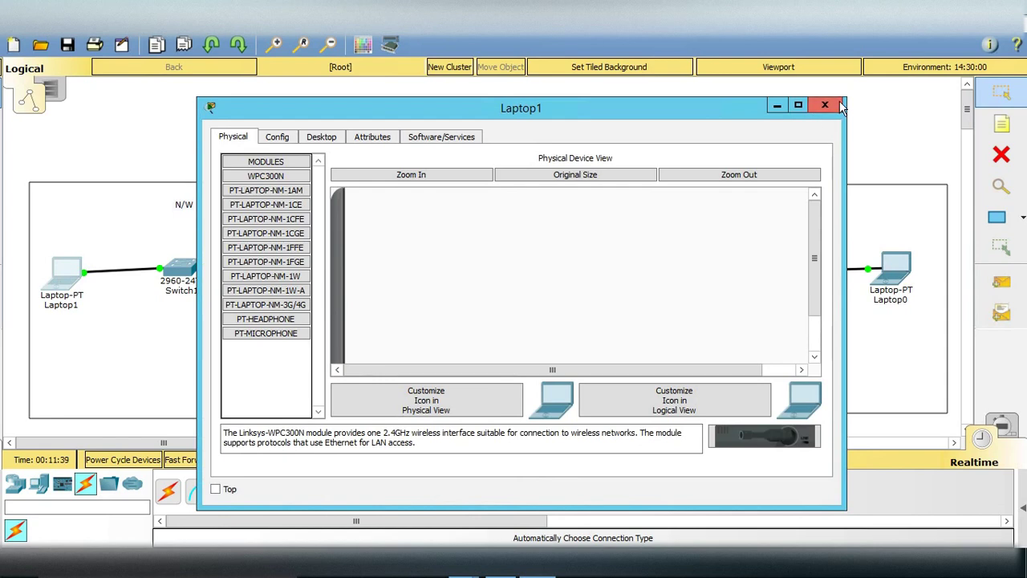
pyautogui.click(839, 107)
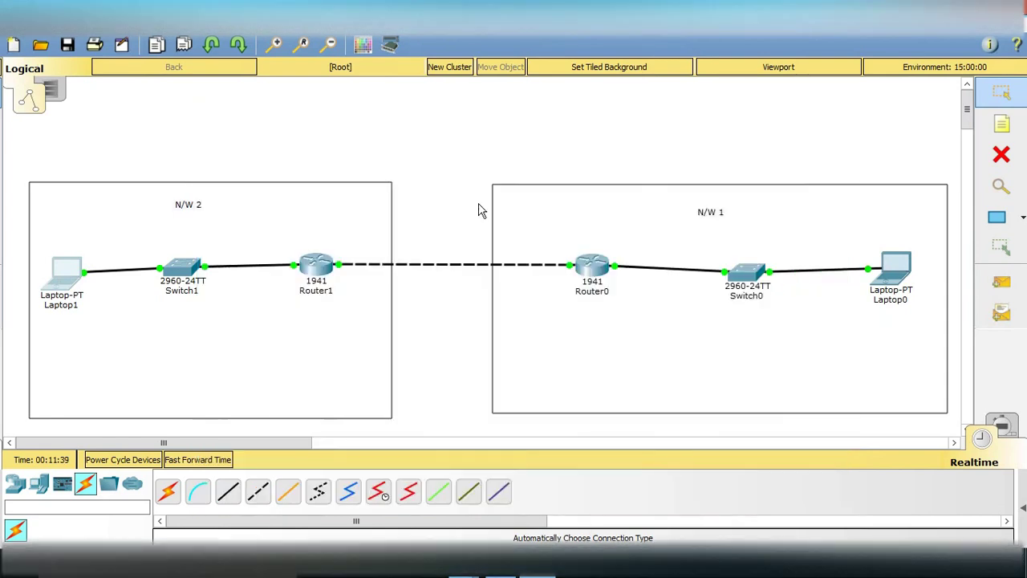
# Step: Check the IP configuration of Router1's GigabitEthernet0/0 interface
pyautogui.click(317, 268)
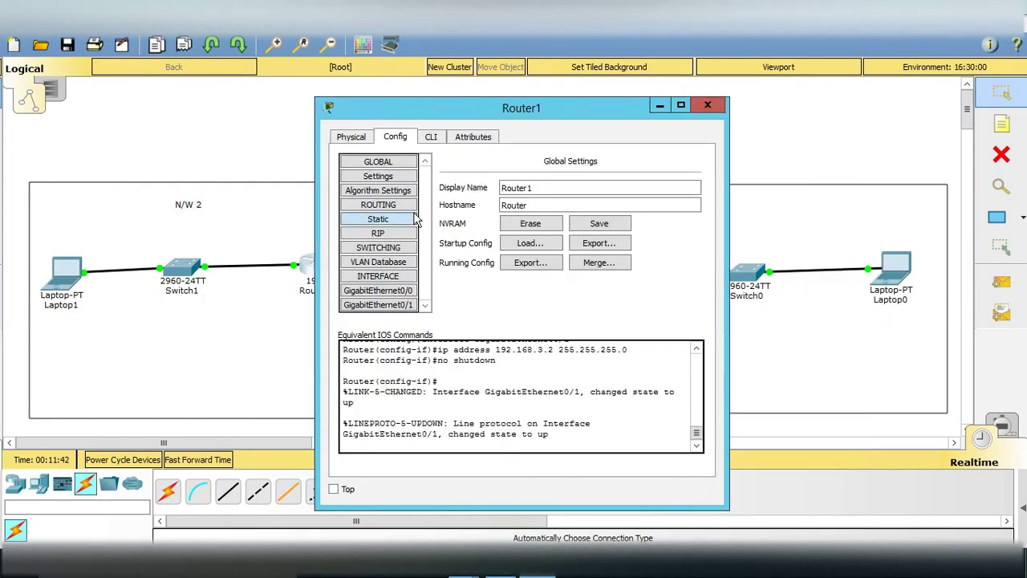
pyautogui.click(411, 219)
pyautogui.click(378, 290)
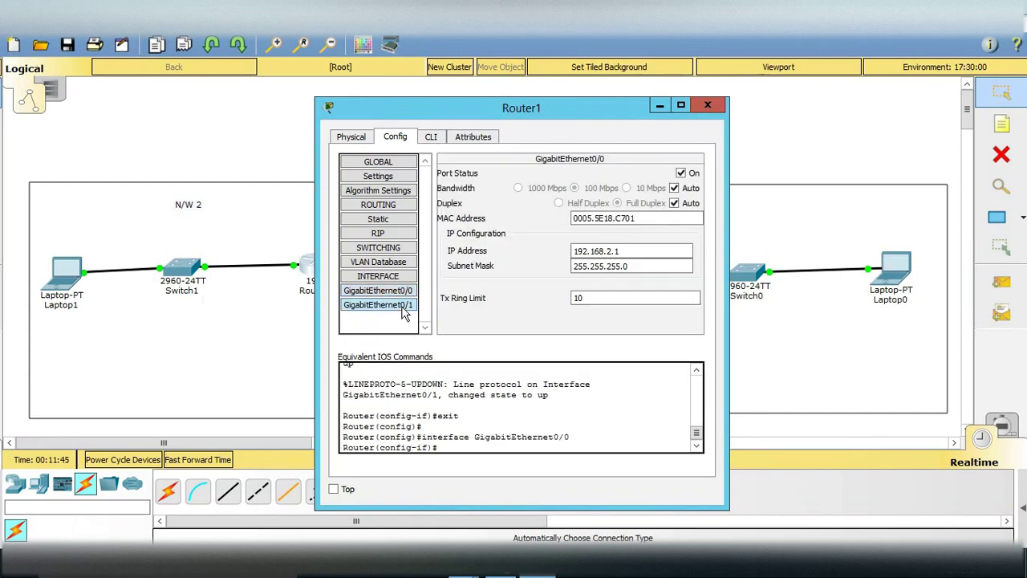
pyautogui.click(707, 105)
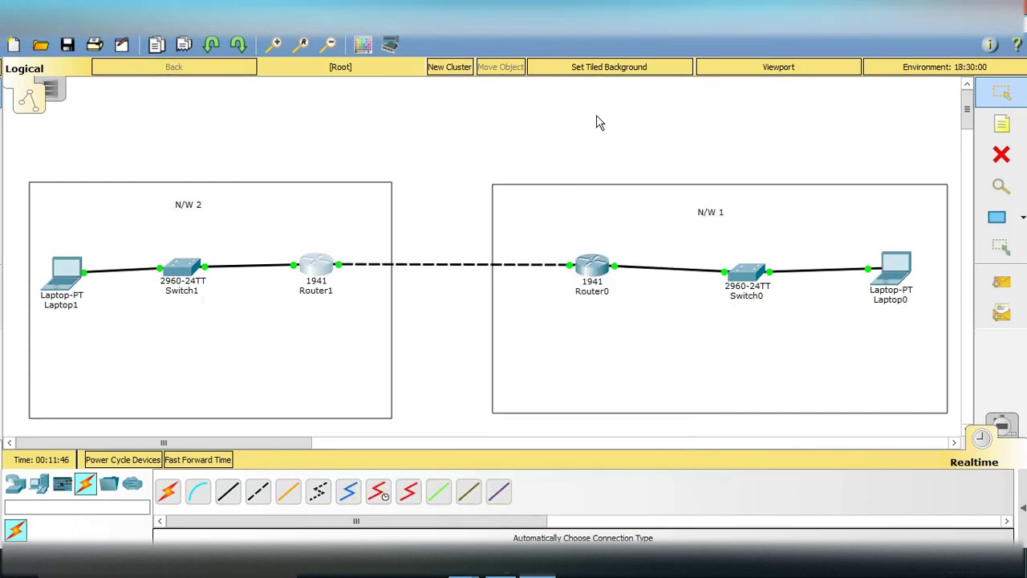
# Step: Set Laptop1's static IP address to 192.168.2.2
pyautogui.click(50, 279)
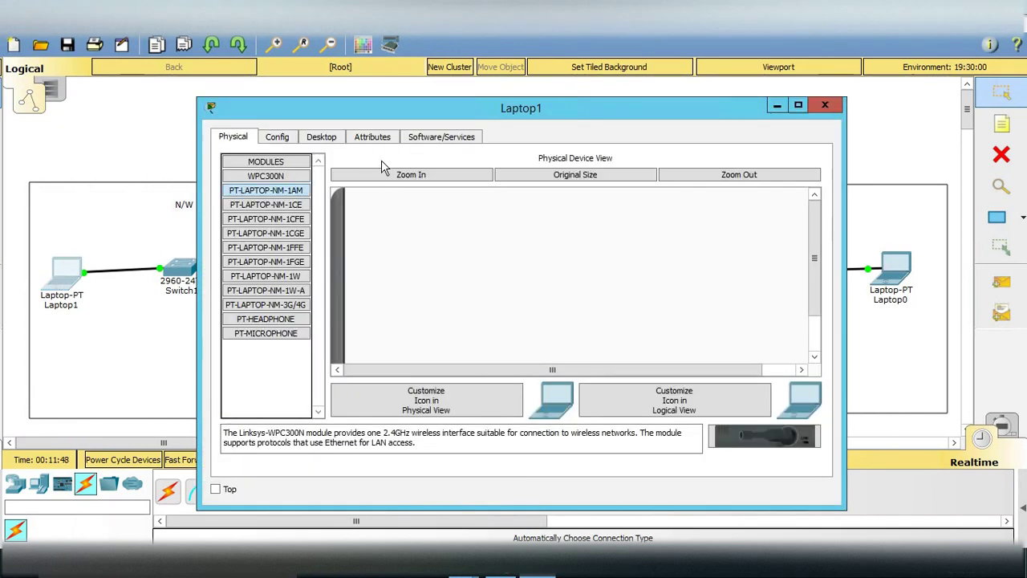
pyautogui.click(323, 139)
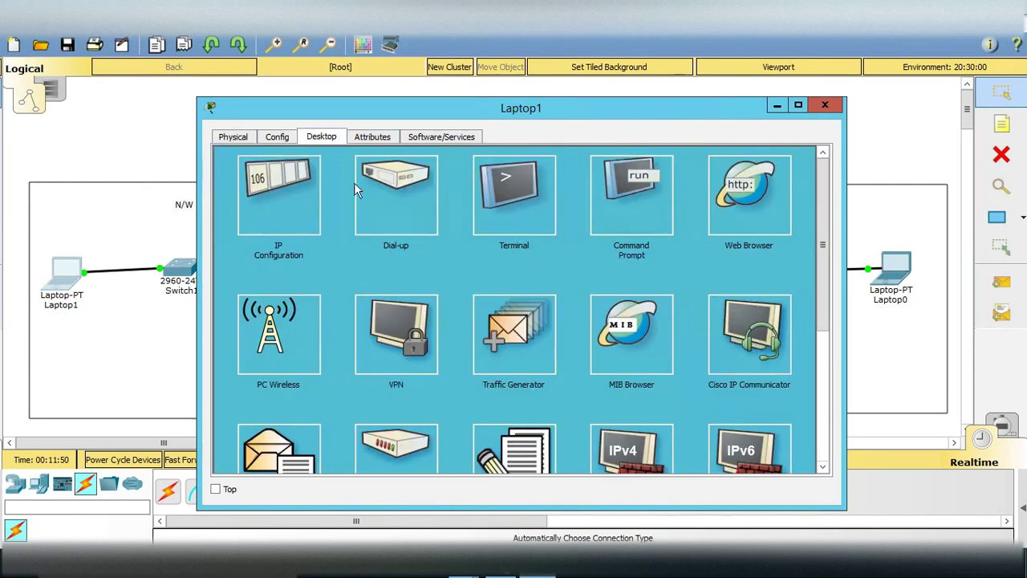
pyautogui.click(280, 211)
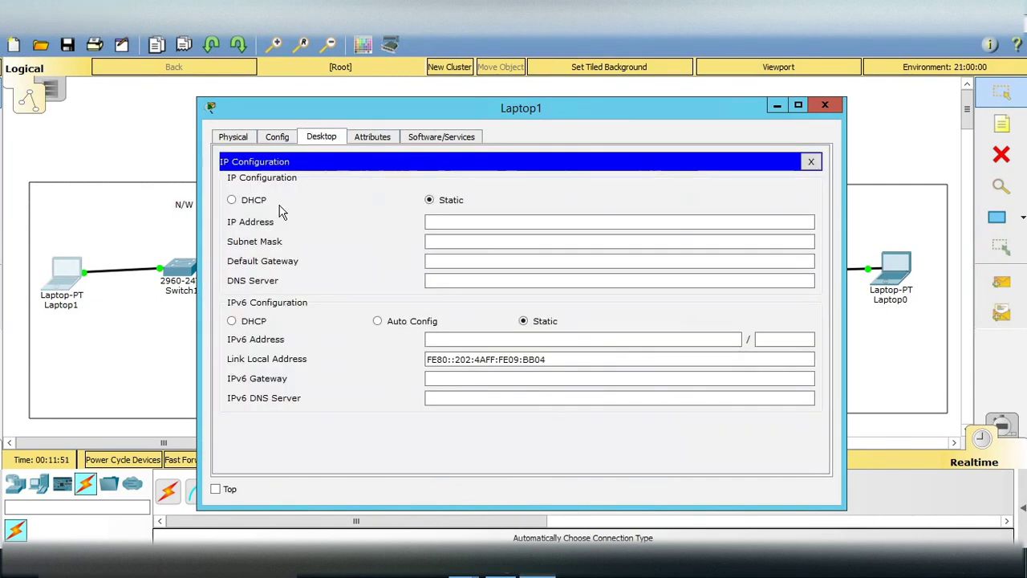
pyautogui.click(453, 223)
pyautogui.write('192.168.2.2')
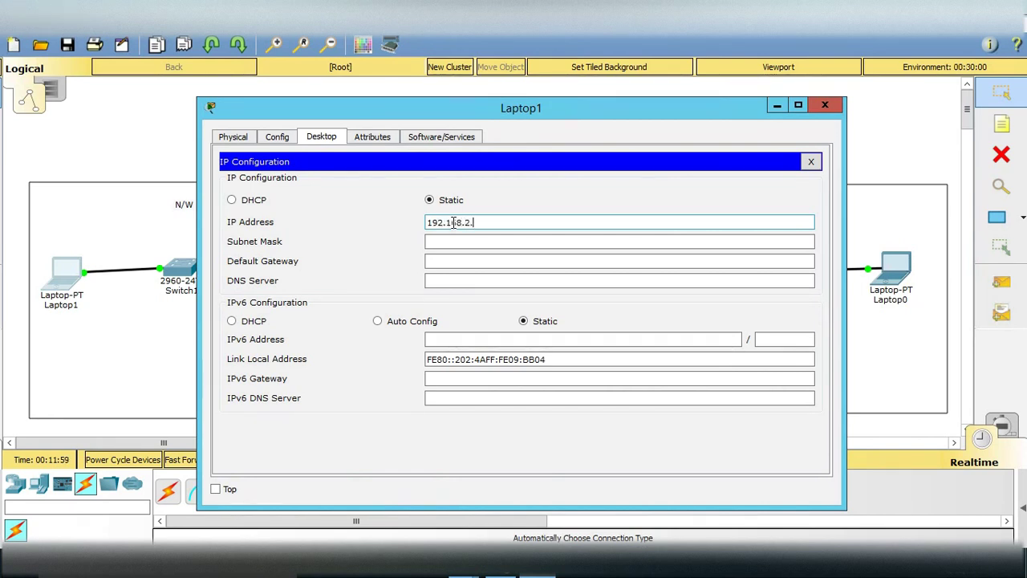
# Step: Fill in Laptop1's subnet mask 255.255.255.0 and default gateway 192.168.2.1, leaving its configuration closed
pyautogui.doubleClick(453, 222)
pyautogui.hotkey('ctrl', 'c')
pyautogui.click(473, 262)
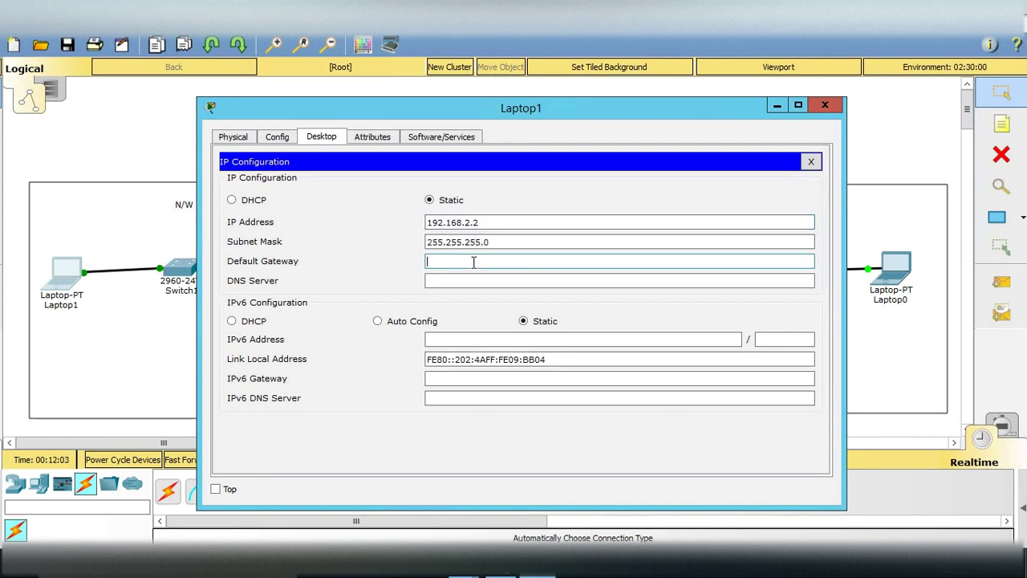
pyautogui.hotkey('ctrl', 'v')
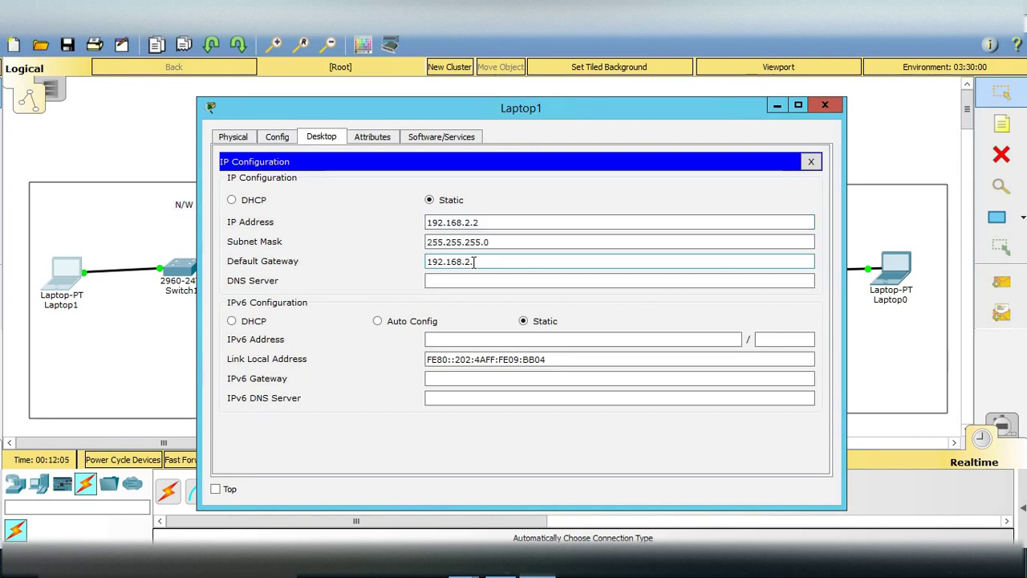
pyautogui.write('1')
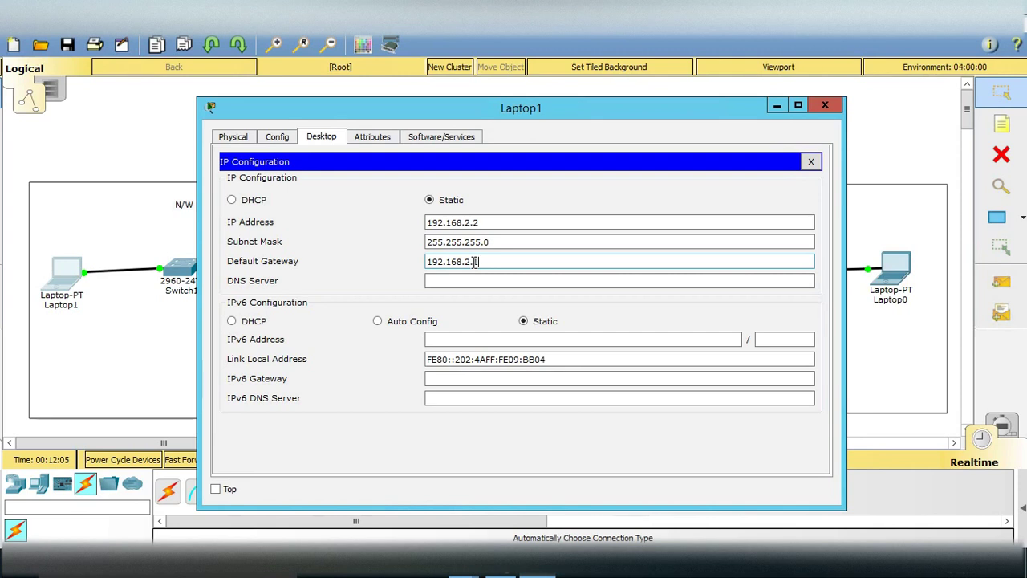
pyautogui.click(810, 163)
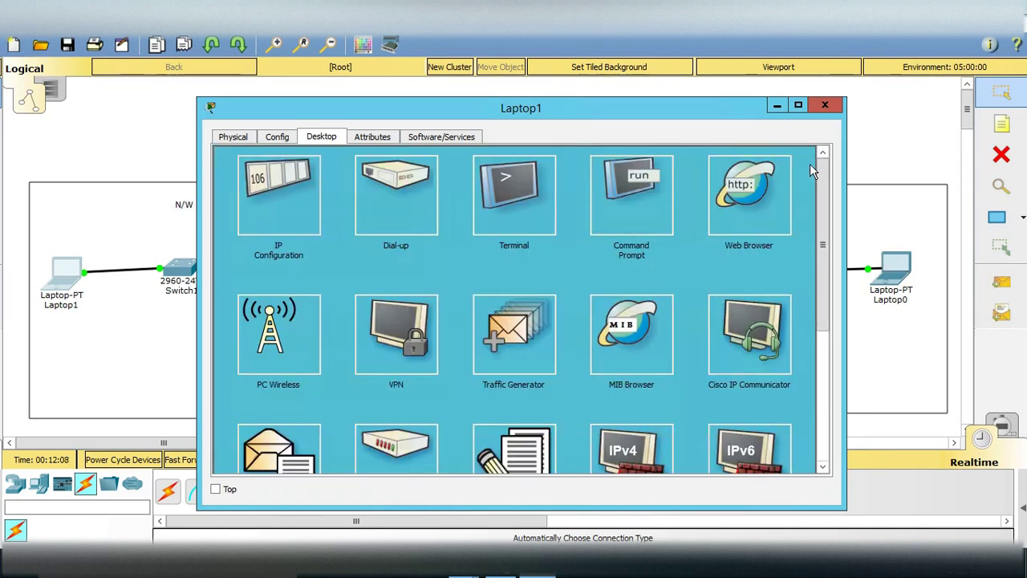
pyautogui.click(823, 108)
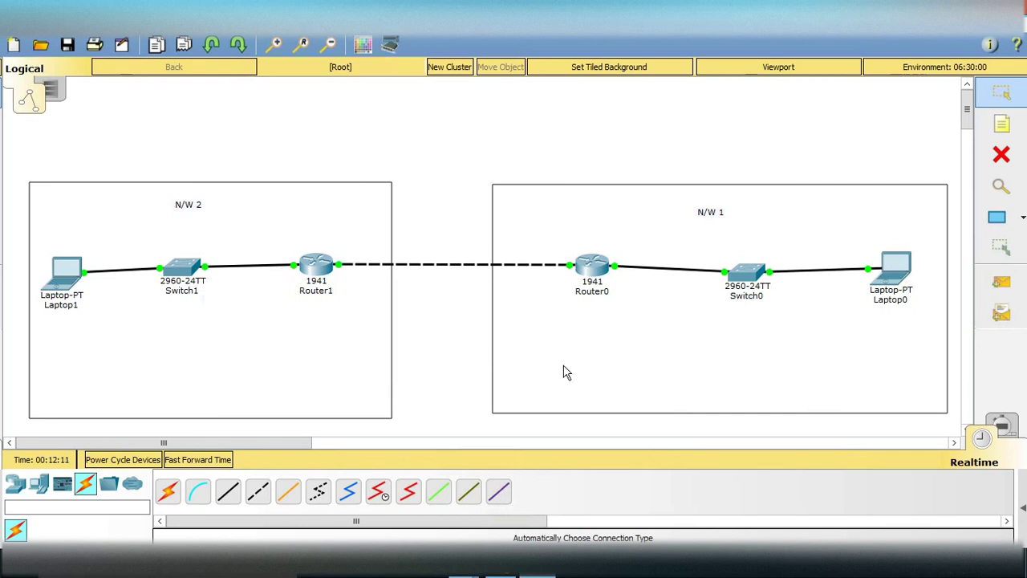
# Step: Ping Laptop1 at 192.168.2.2 from Laptop0's command prompt
pyautogui.click(895, 271)
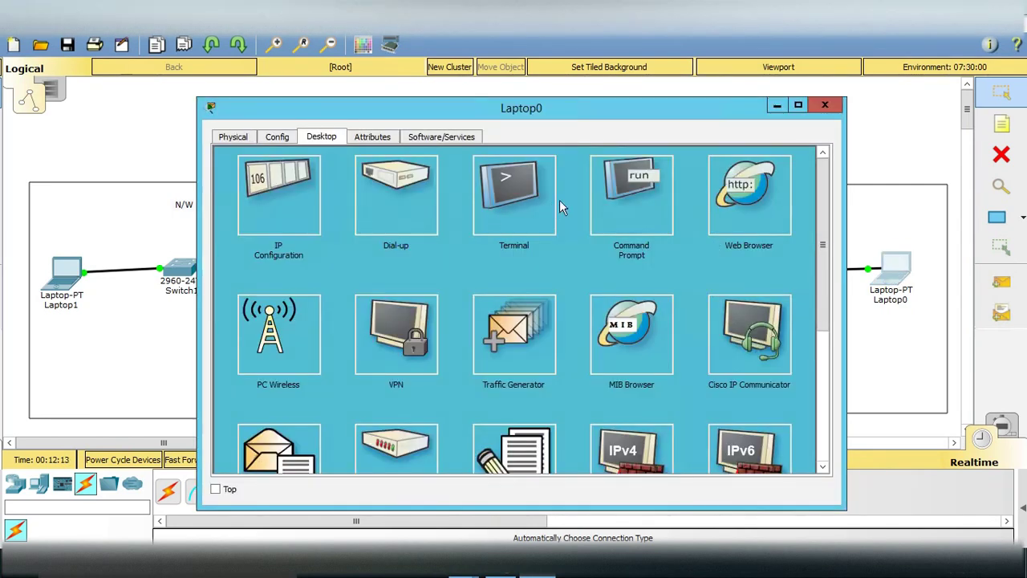
pyautogui.click(595, 205)
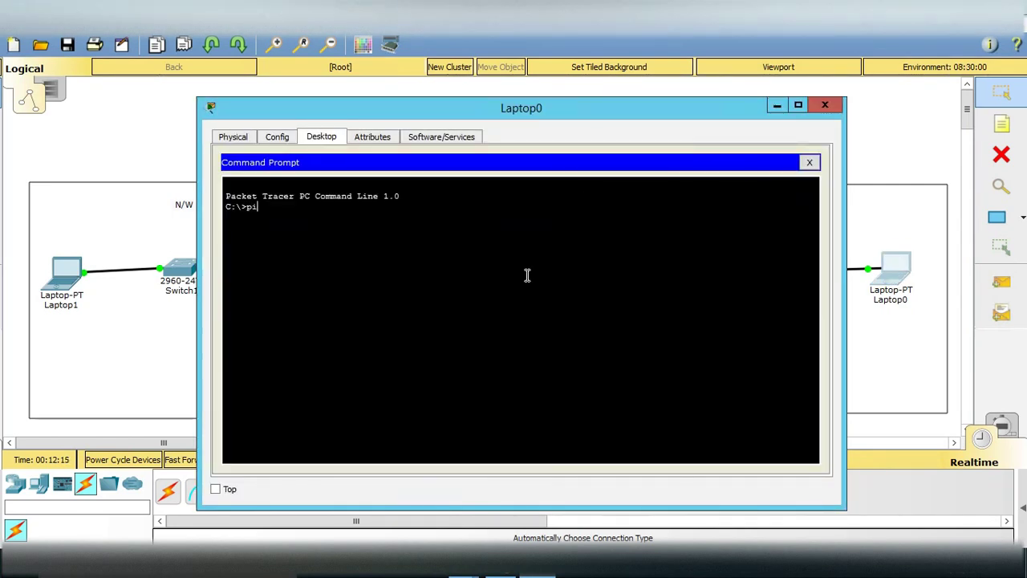
pyautogui.write('ping 192.1')
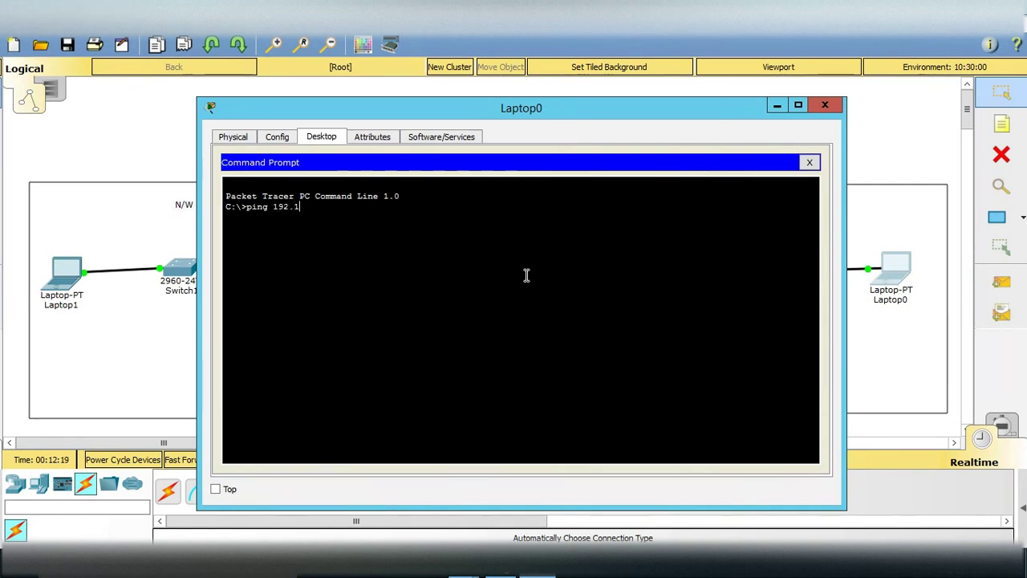
pyautogui.write('68.2.2')
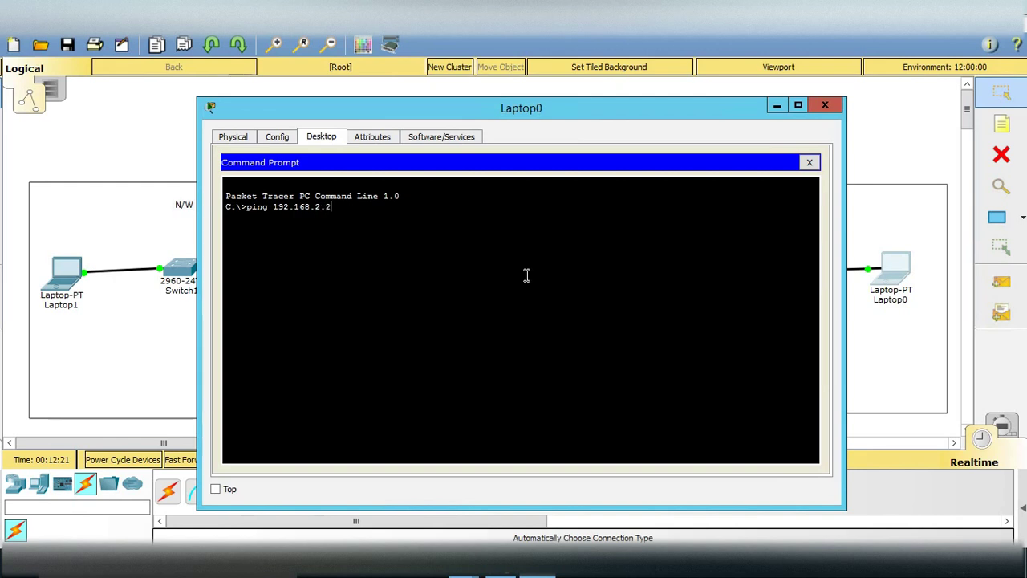
pyautogui.press('Return')
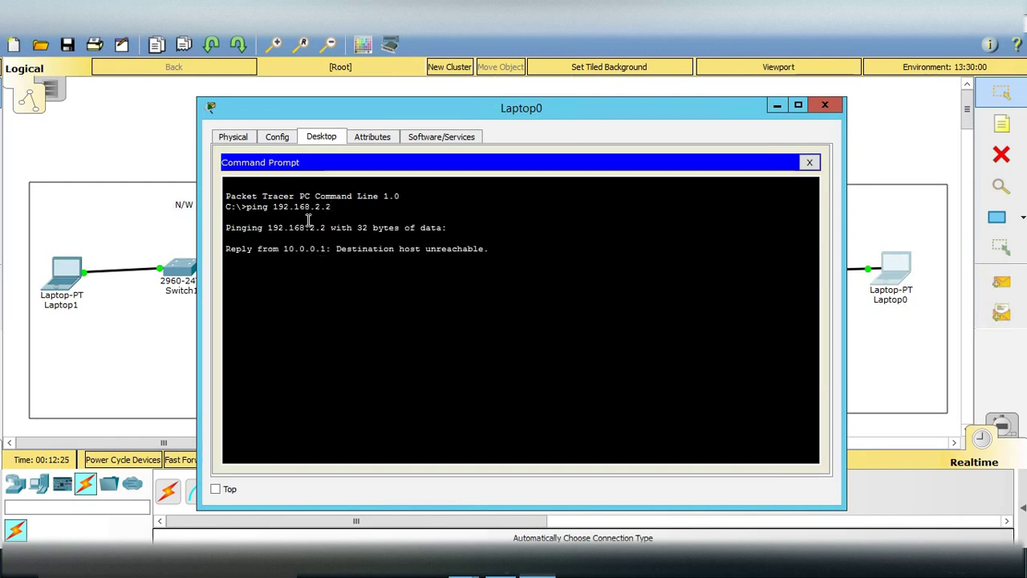
pyautogui.click(824, 105)
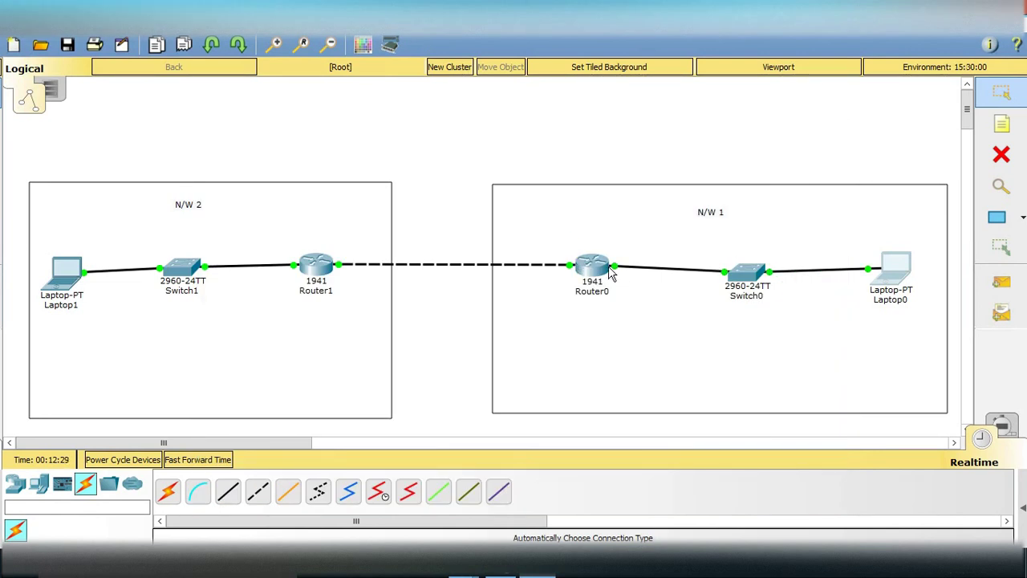
# Step: Enter network 192.168.2.0 and mask 255.255.255.0 for a new static route on Router0
pyautogui.moveTo(615, 273)
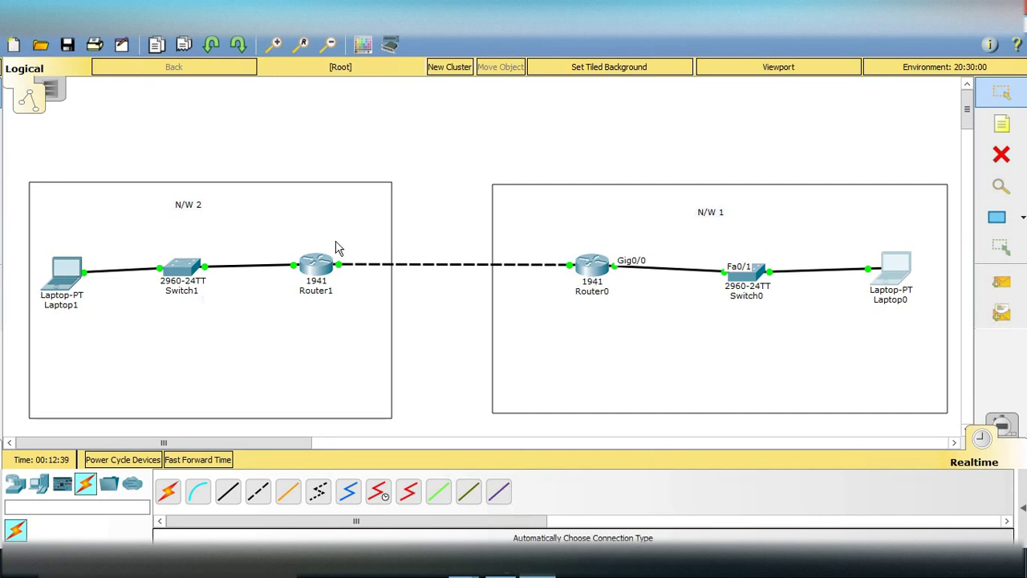
pyautogui.moveTo(321, 261)
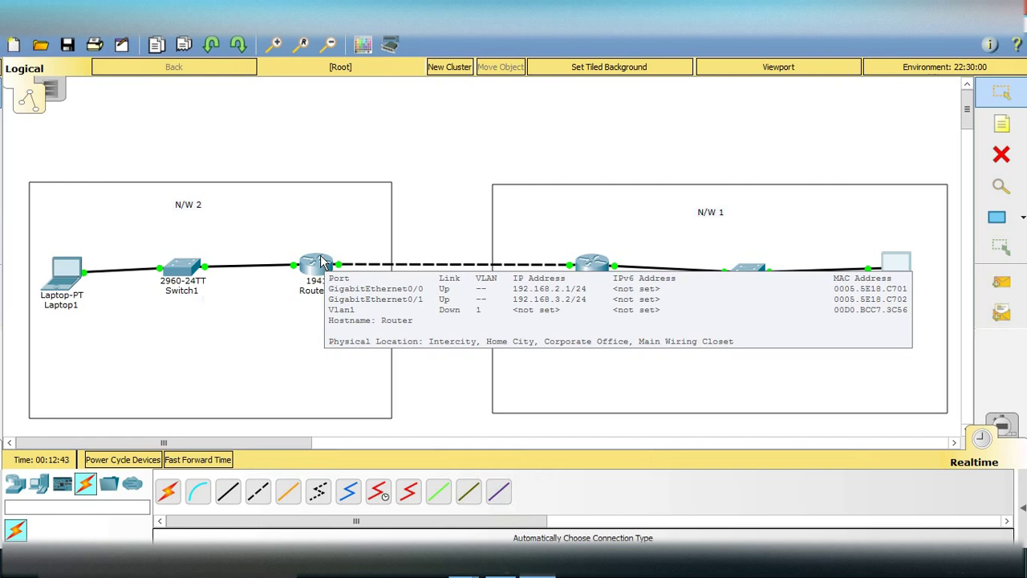
pyautogui.click(629, 225)
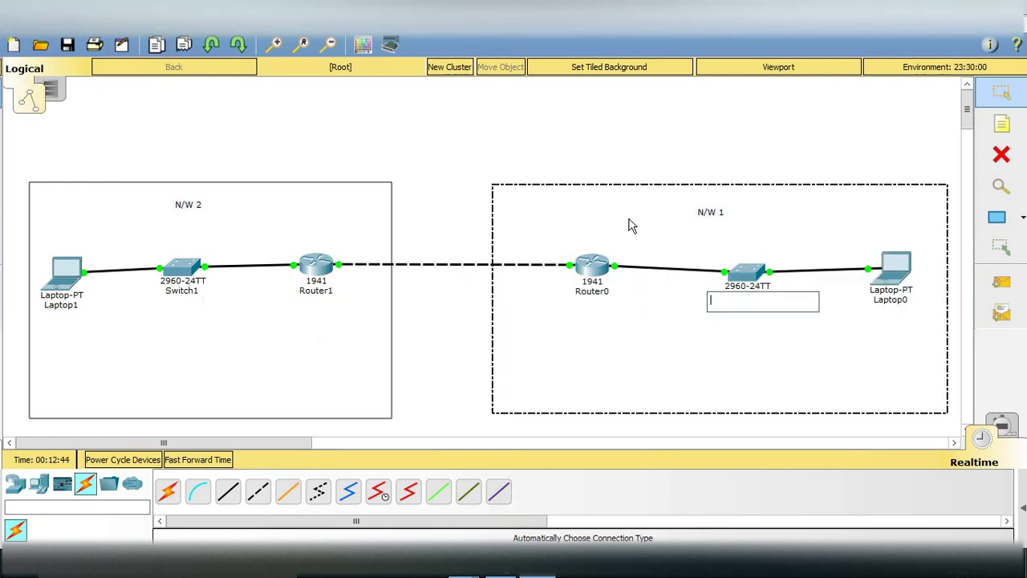
pyautogui.click(604, 269)
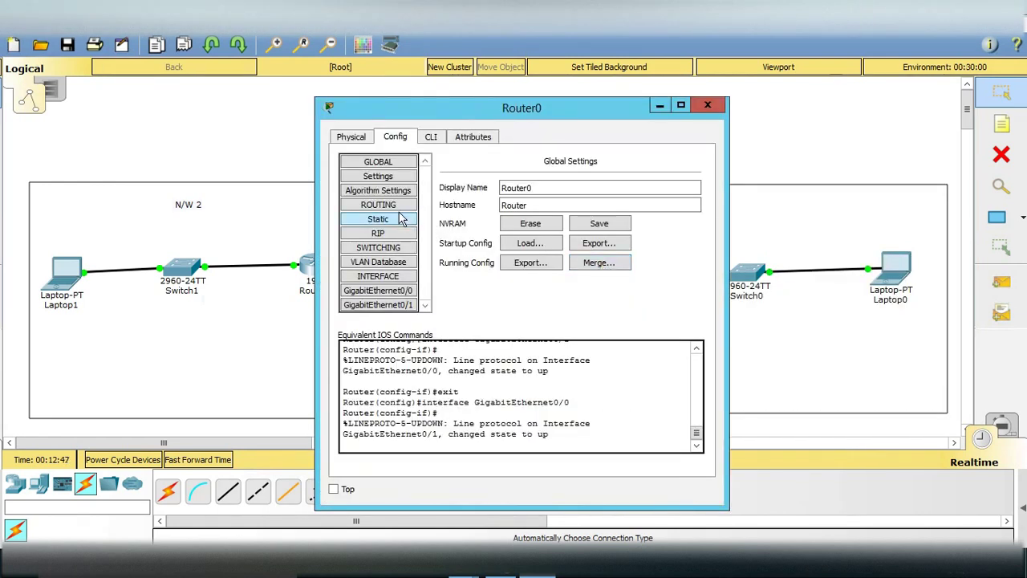
pyautogui.click(399, 222)
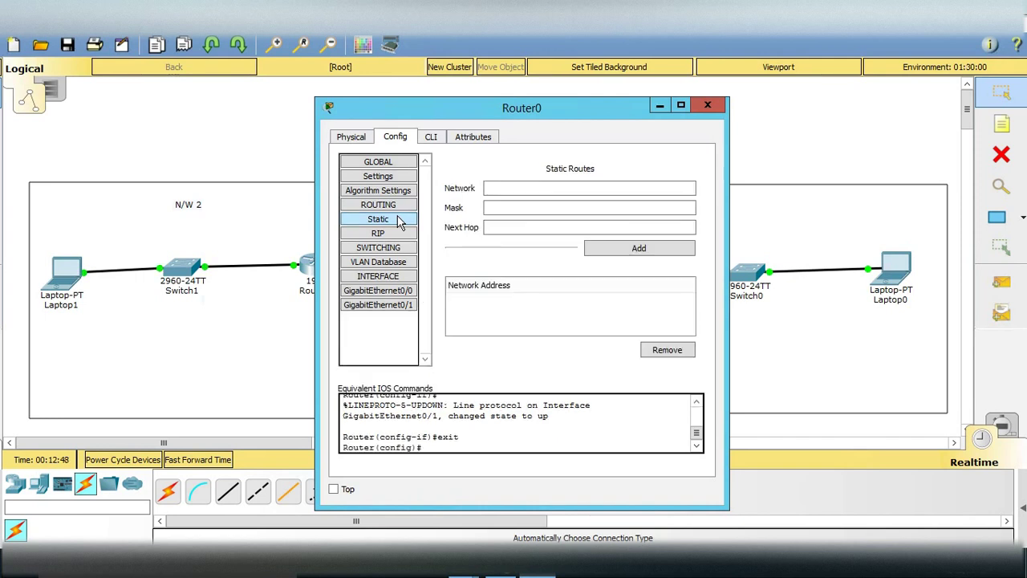
pyautogui.click(516, 190)
pyautogui.write('192.168.2.0')
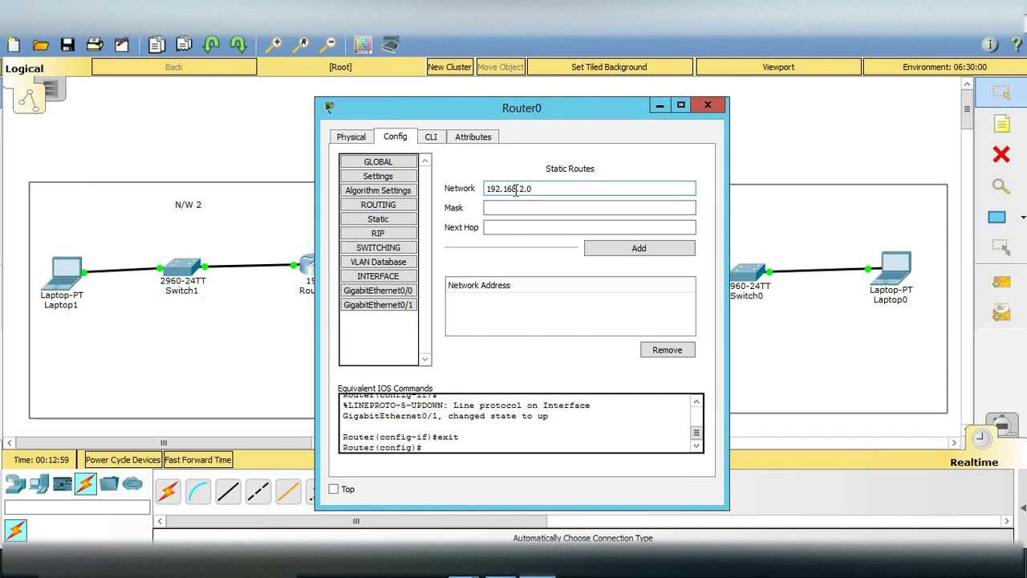
pyautogui.press('Tab')
pyautogui.write('255.255.')
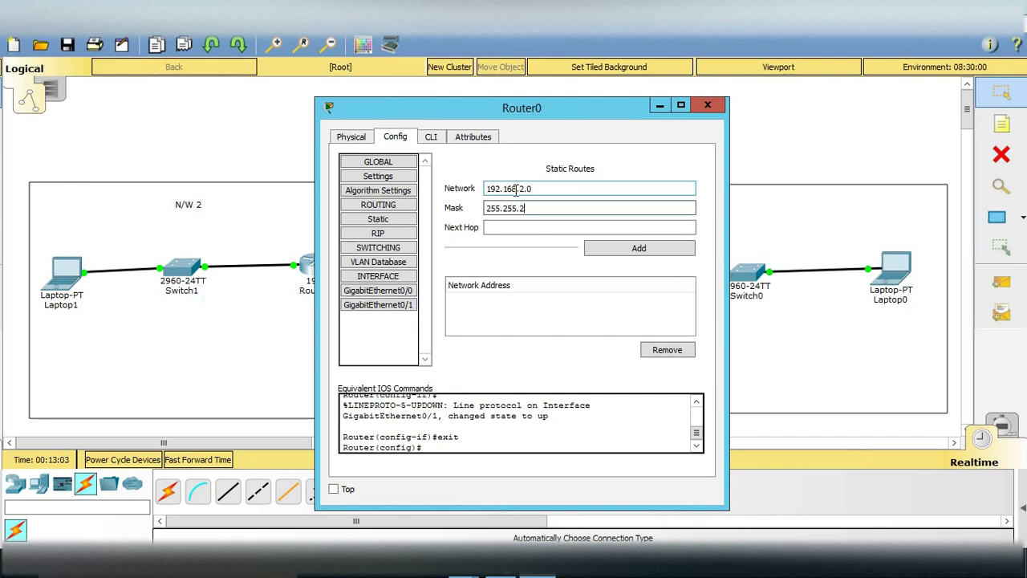
# Step: Set the route's next hop to 192.168.3.2, add it to Router0, and close the router's configuration
pyautogui.click(516, 226)
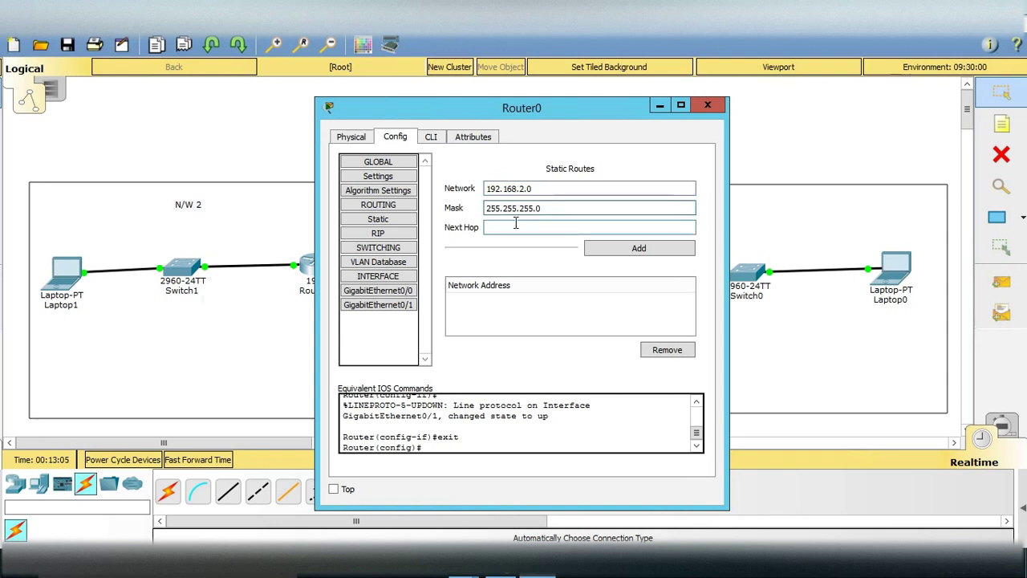
pyautogui.write('19')
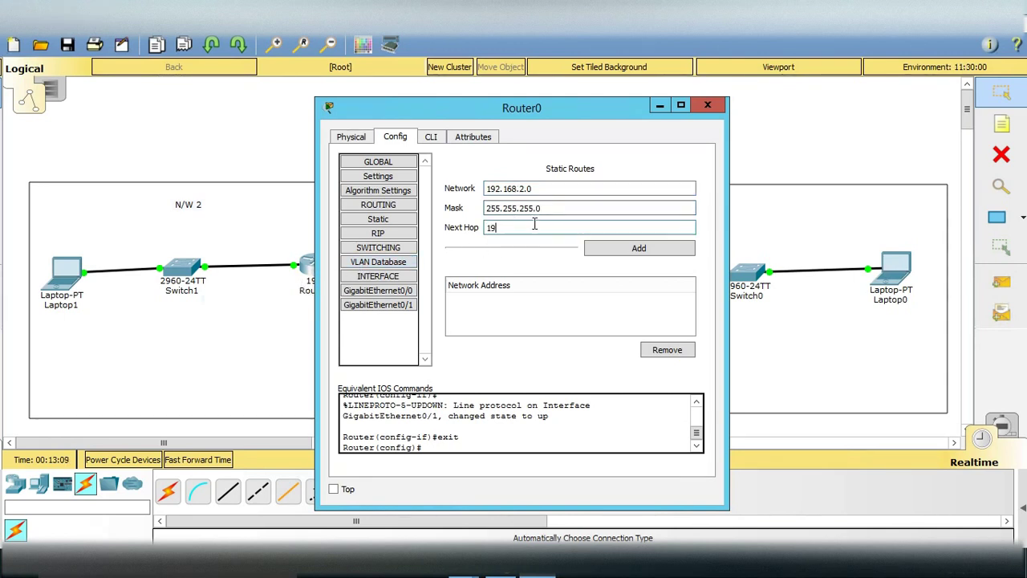
pyautogui.write('2.168.3.2')
pyautogui.moveTo(546, 110); pyautogui.dragTo(724, 131)
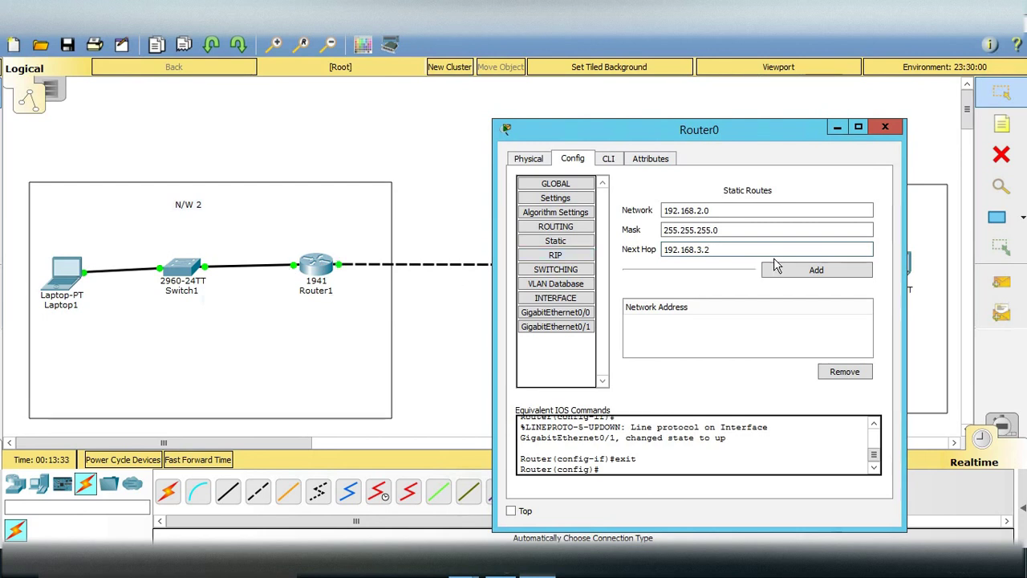
pyautogui.click(813, 270)
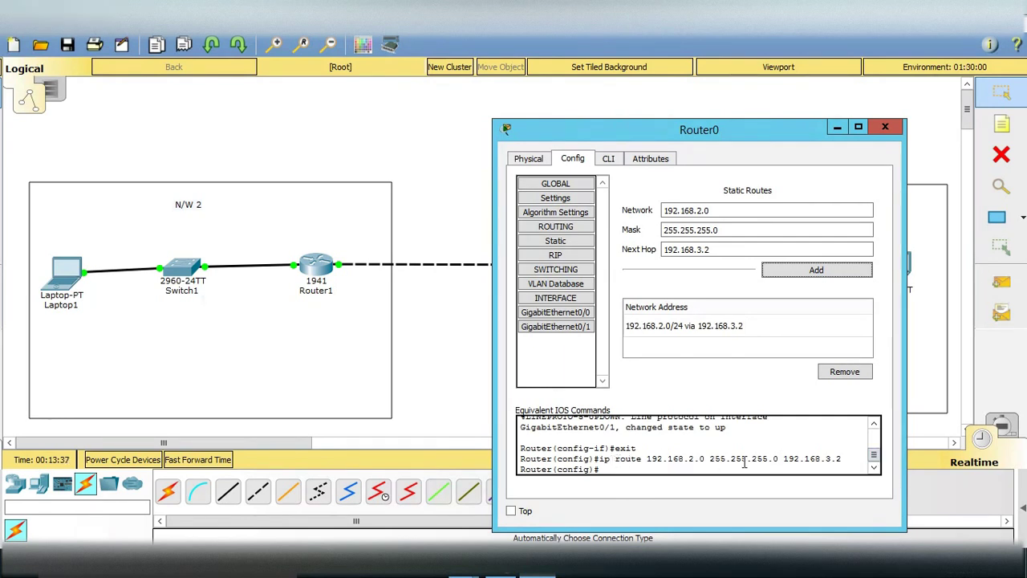
pyautogui.click(884, 127)
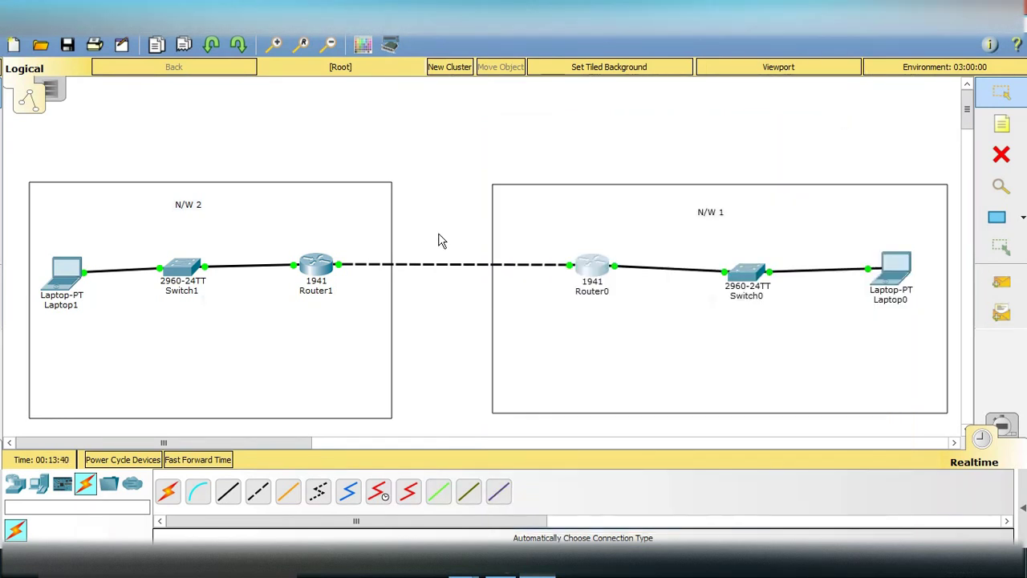
# Step: Enter network 10.0.0.0 and mask 255.0.0.0 for a new static route on Router1
pyautogui.click(316, 265)
pyautogui.click(381, 226)
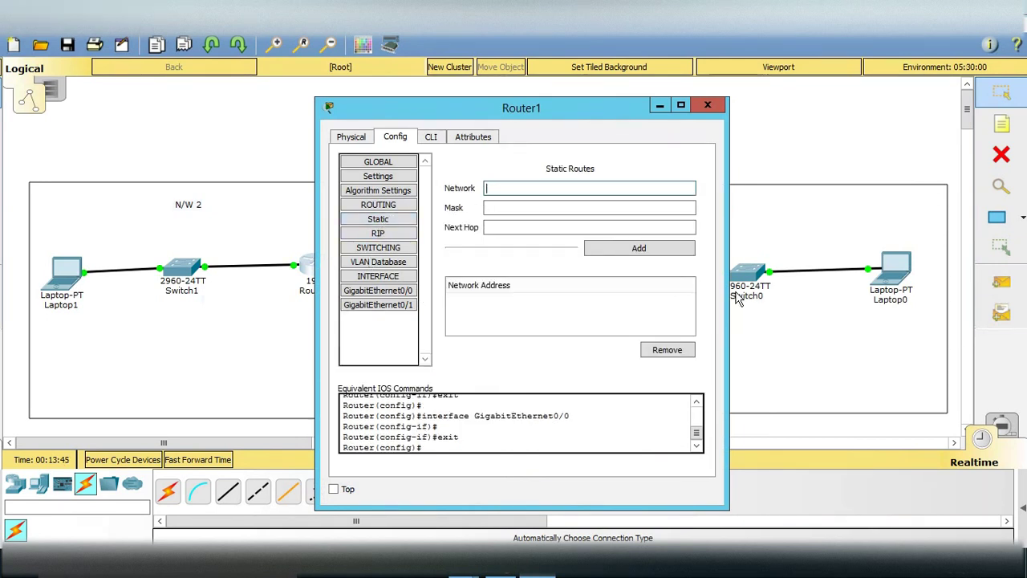
pyautogui.click(588, 193)
pyautogui.write('1')
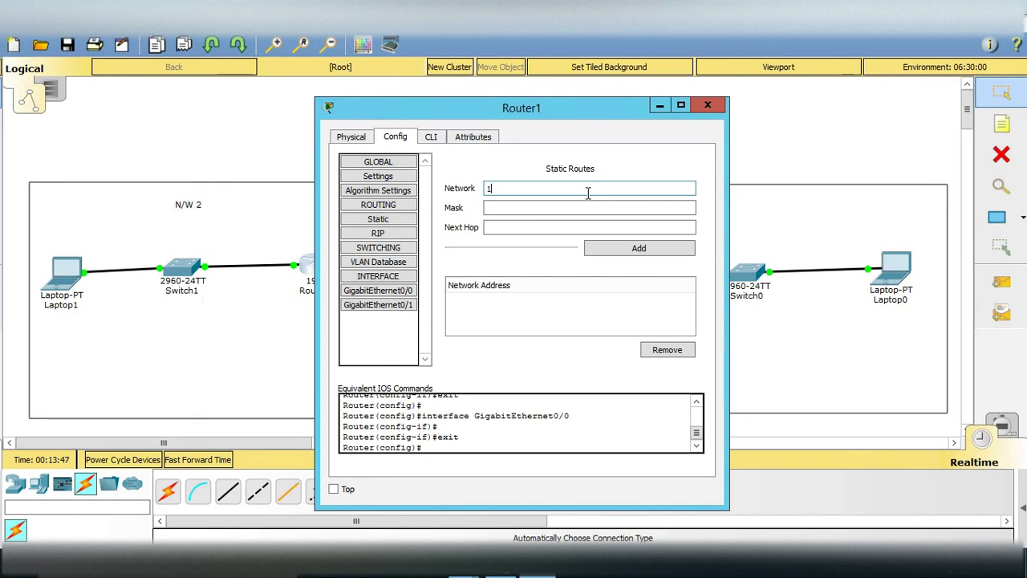
pyautogui.write('0.0.0.0')
pyautogui.press('Tab')
pyautogui.write('26')
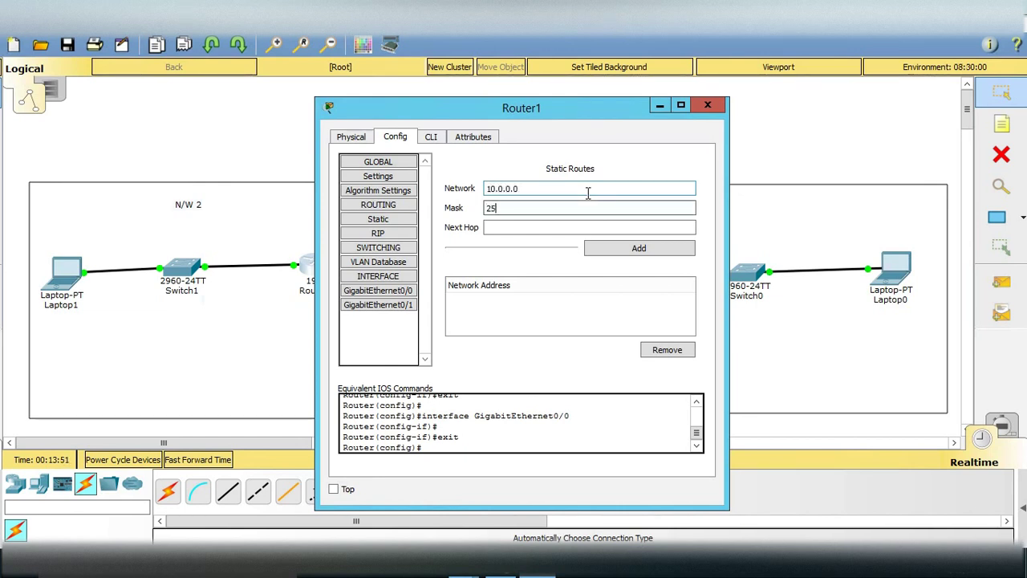
pyautogui.write('5.0.0.0')
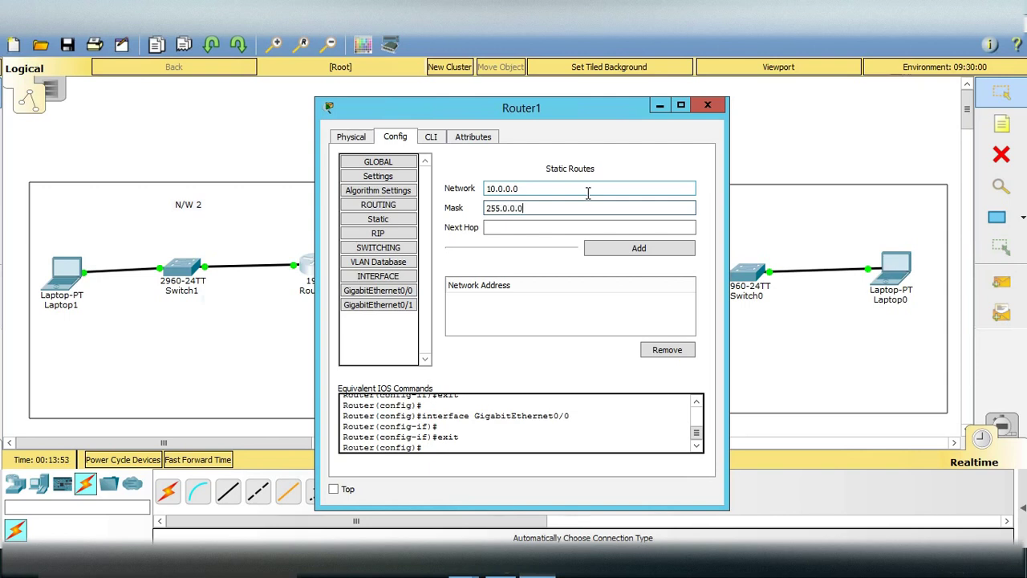
# Step: Set the route's next hop to 192.168.3.1, add it to Router1, and close the router's configuration
pyautogui.click(523, 229)
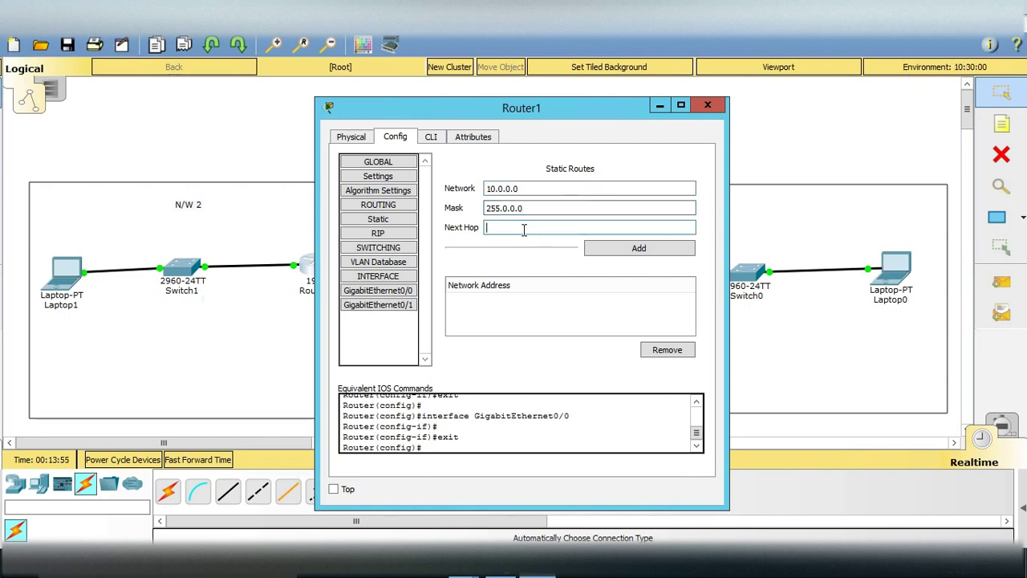
pyautogui.write('192')
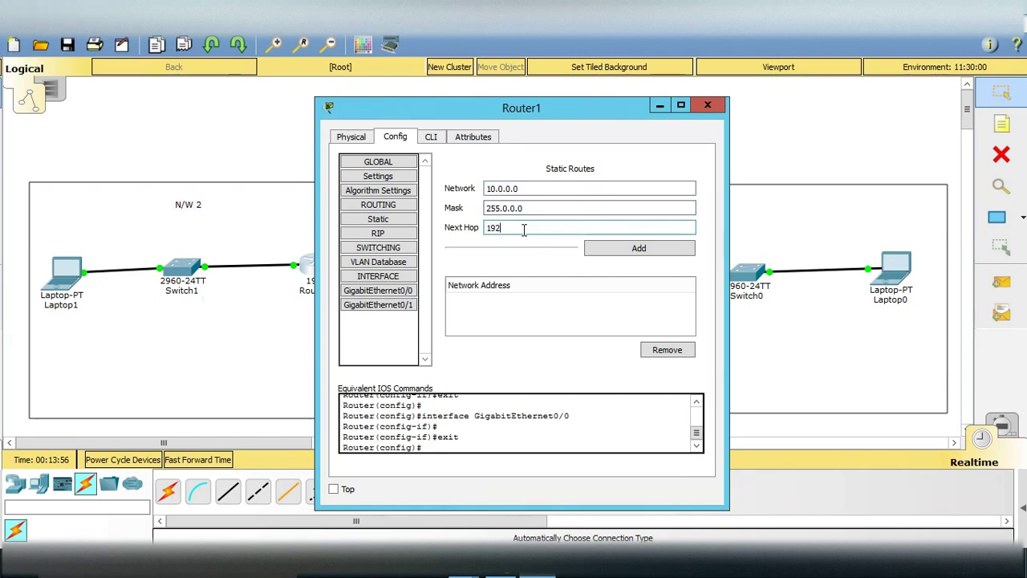
pyautogui.write('.168')
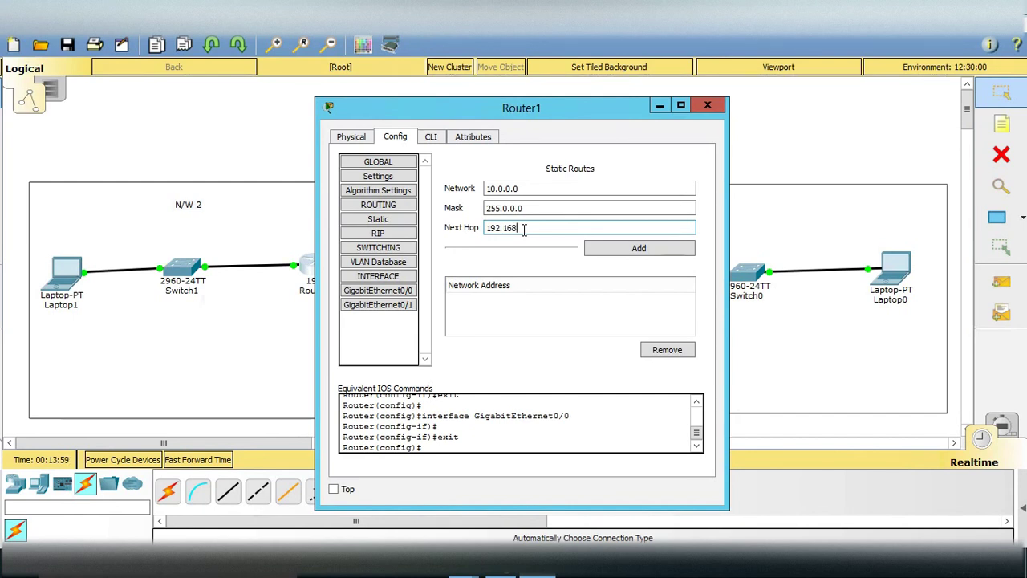
pyautogui.write('.3.1')
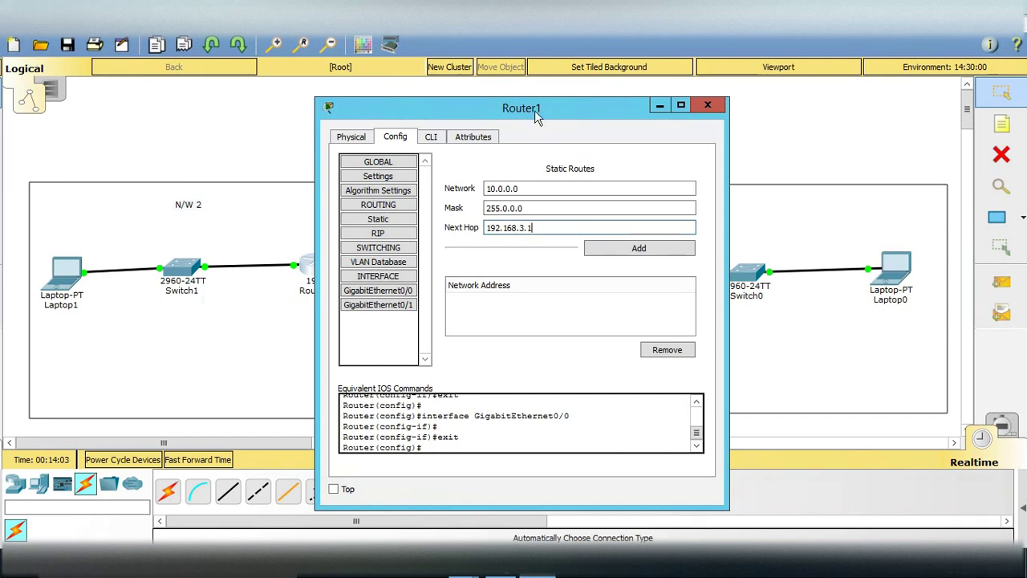
pyautogui.moveTo(523, 108); pyautogui.dragTo(262, 122)
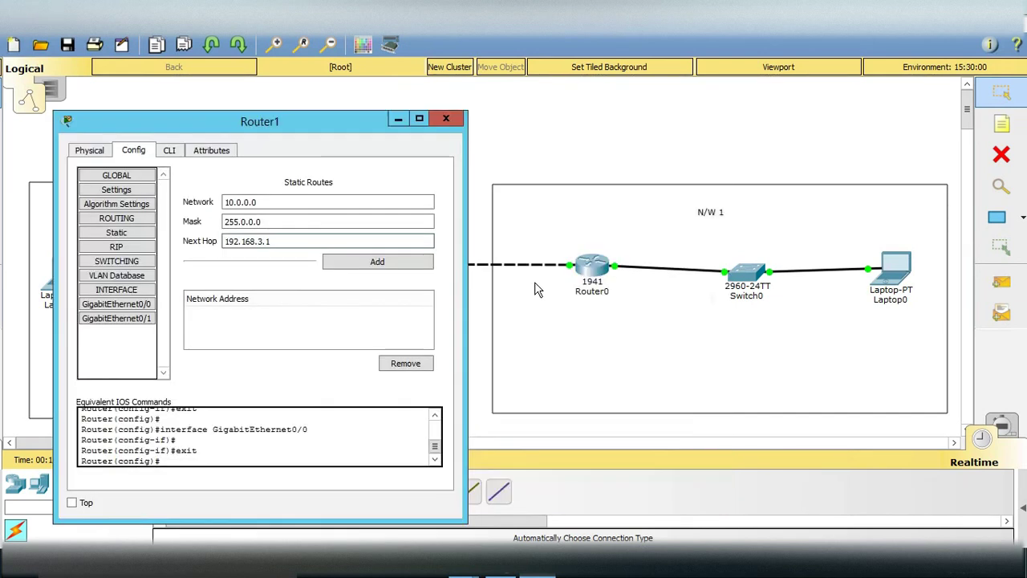
pyautogui.click(381, 264)
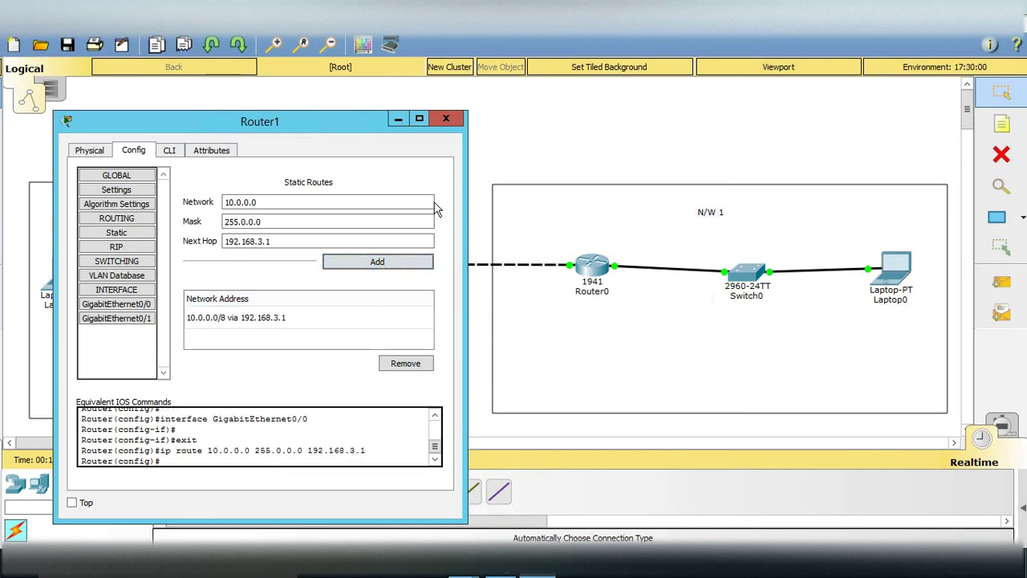
pyautogui.click(447, 120)
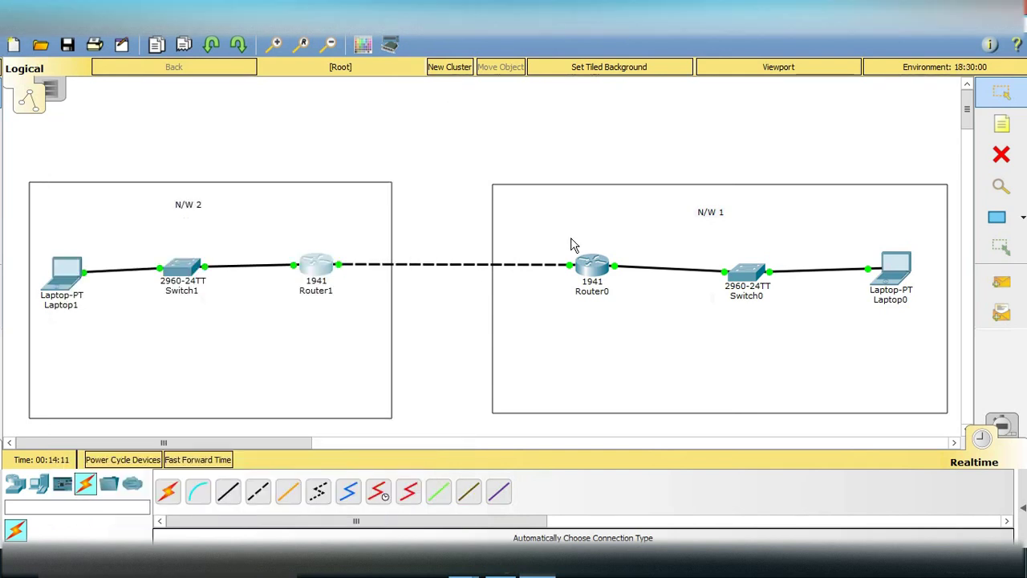
# Step: Ping Laptop1 at 192.168.2.2 twice from Laptop0's command prompt
pyautogui.click(890, 287)
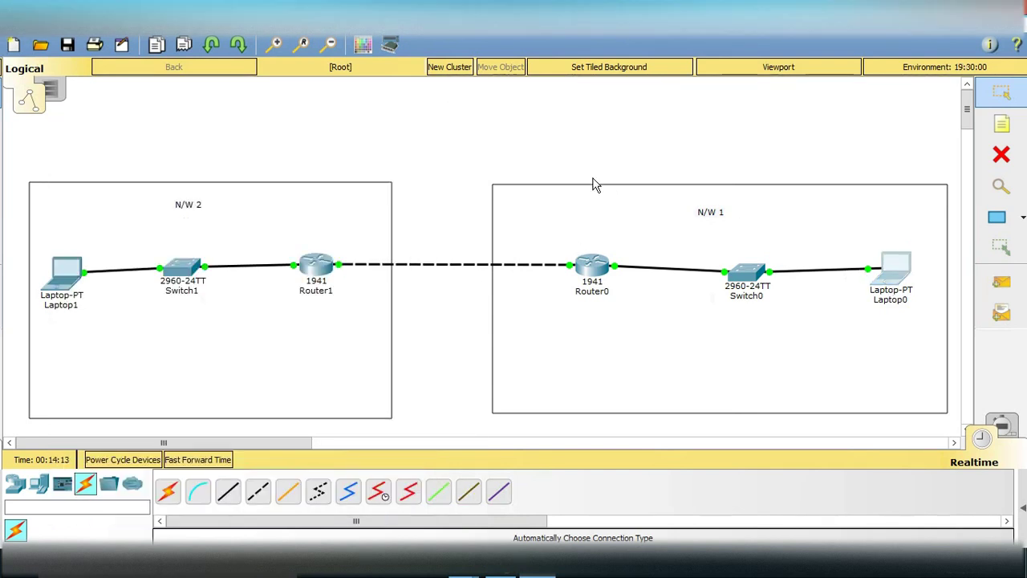
pyautogui.click(888, 279)
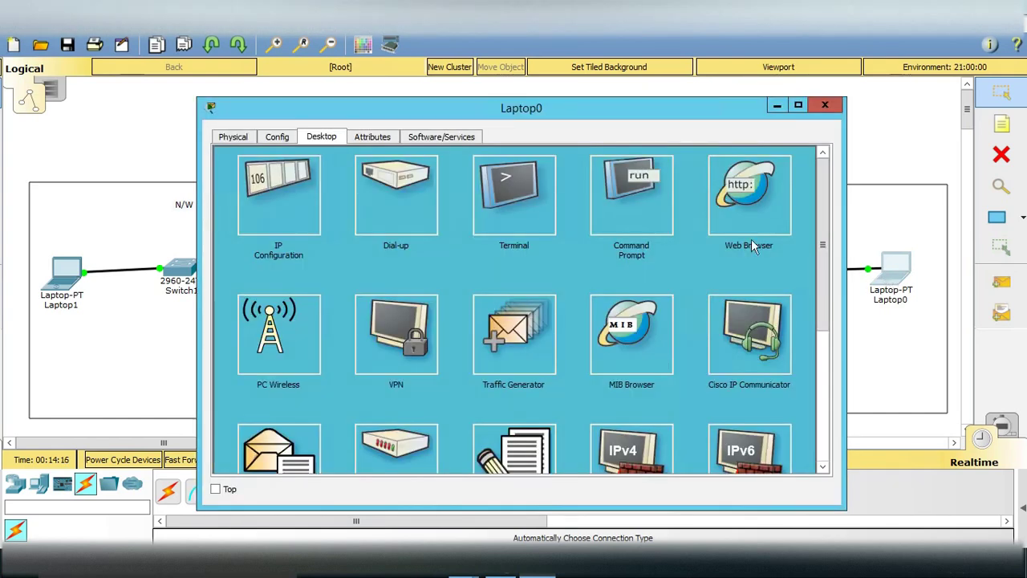
pyautogui.click(615, 206)
pyautogui.press('Up')
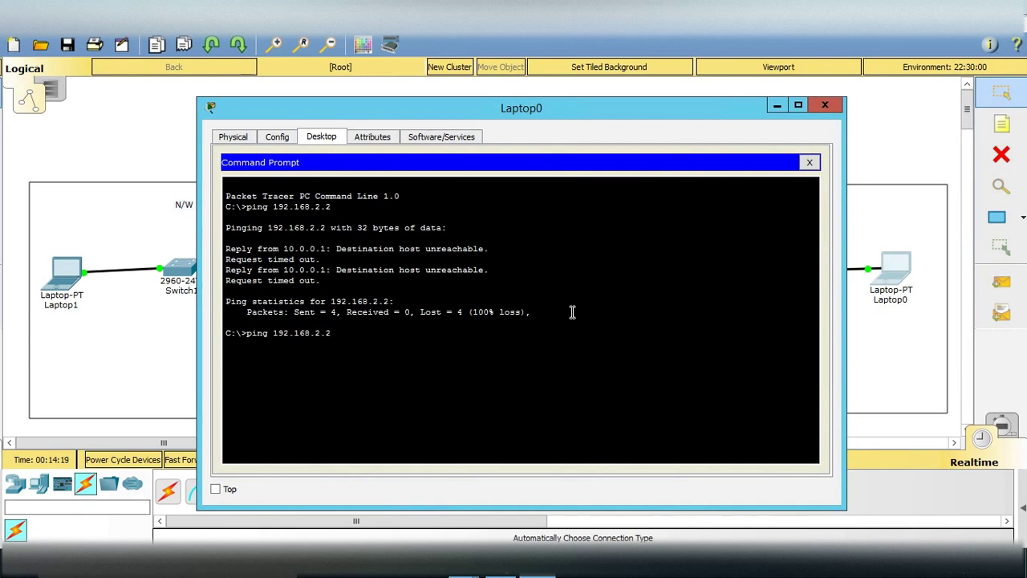
pyautogui.press('Return')
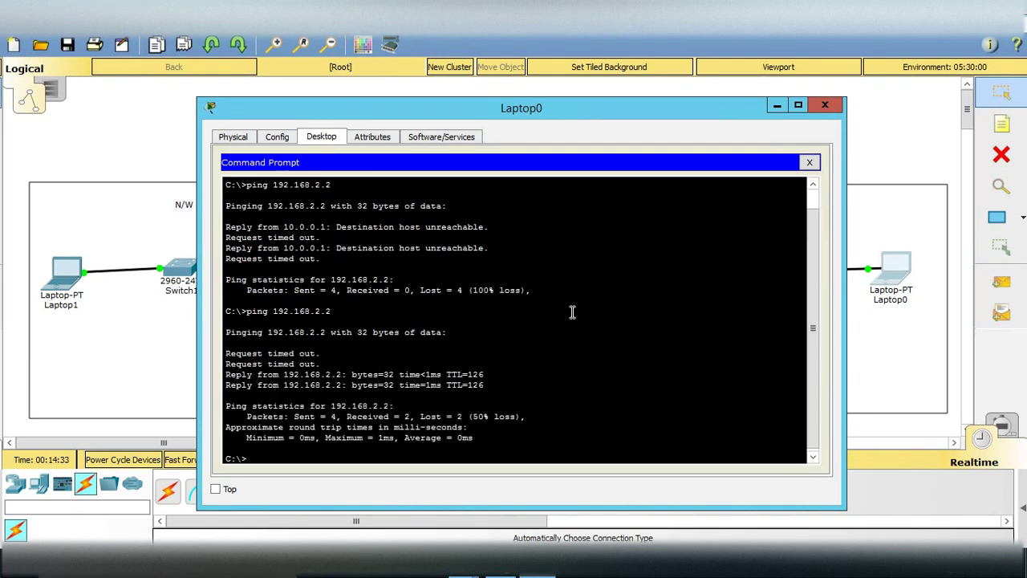
pyautogui.press('Up')
pyautogui.press('Return')
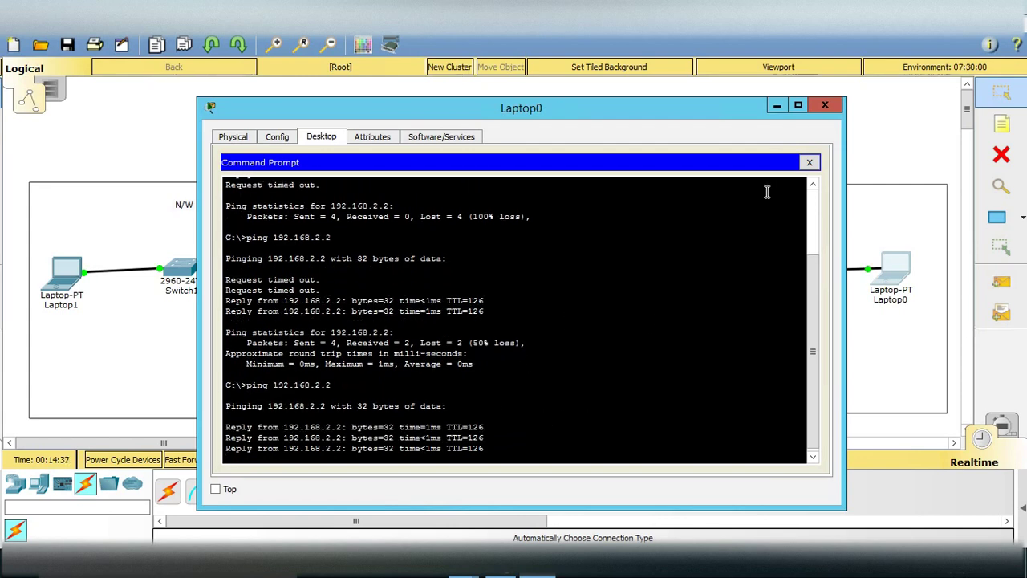
pyautogui.click(824, 105)
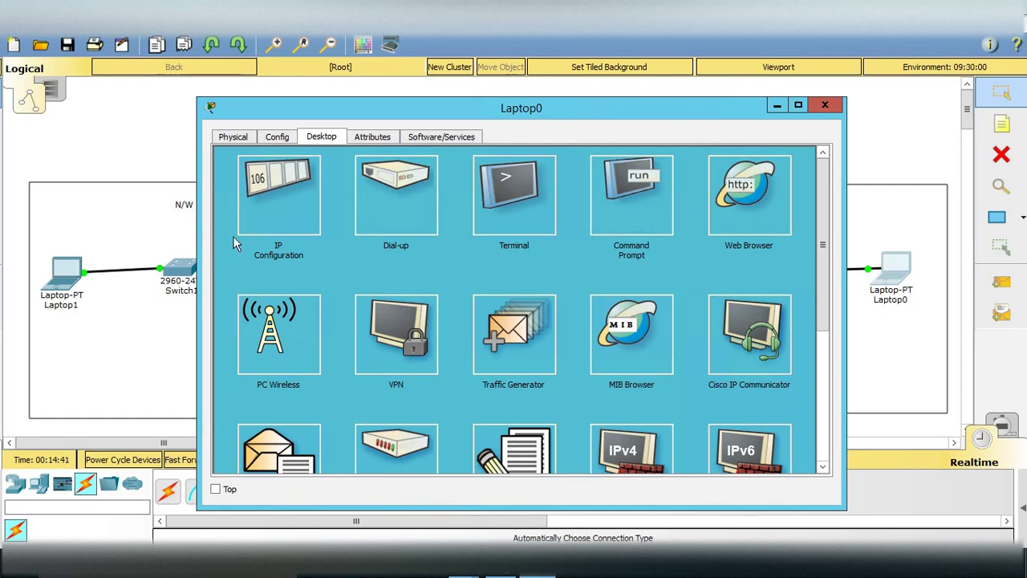
# Step: Check Laptop0's IP configuration, and ping it at 10.0.0.2 from Laptop1's command prompt
pyautogui.click(259, 221)
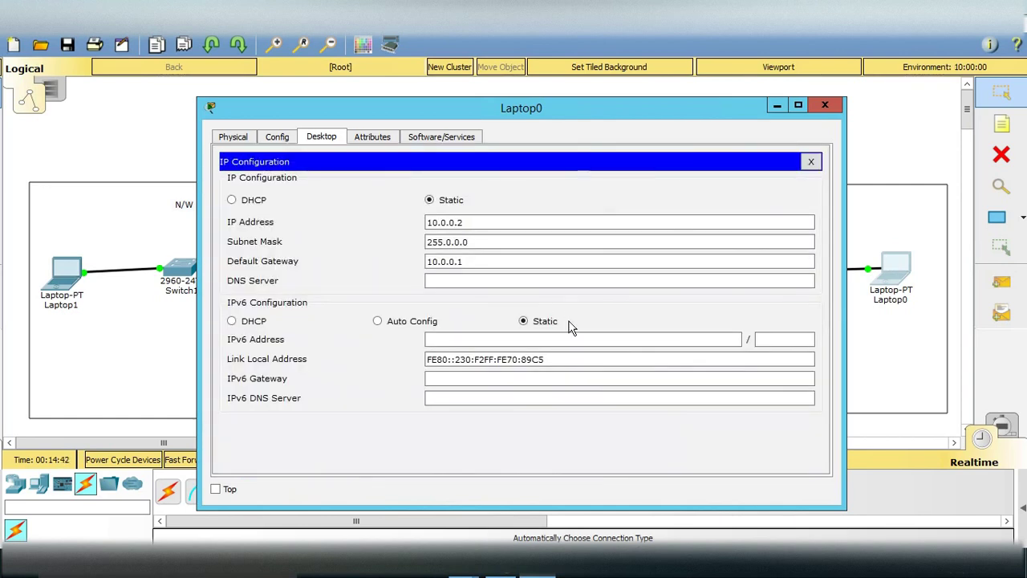
pyautogui.click(824, 105)
pyautogui.click(65, 287)
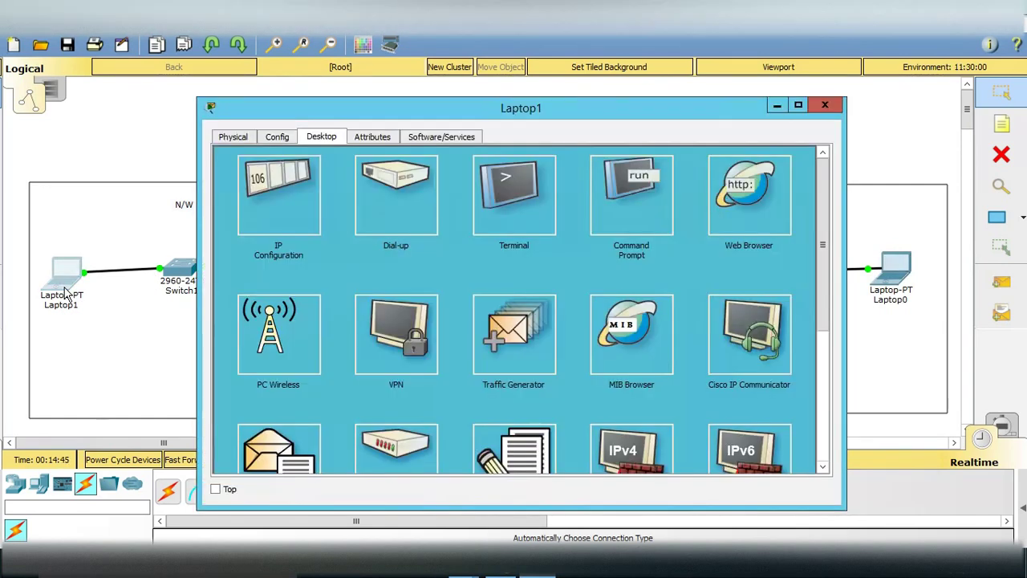
pyautogui.click(625, 196)
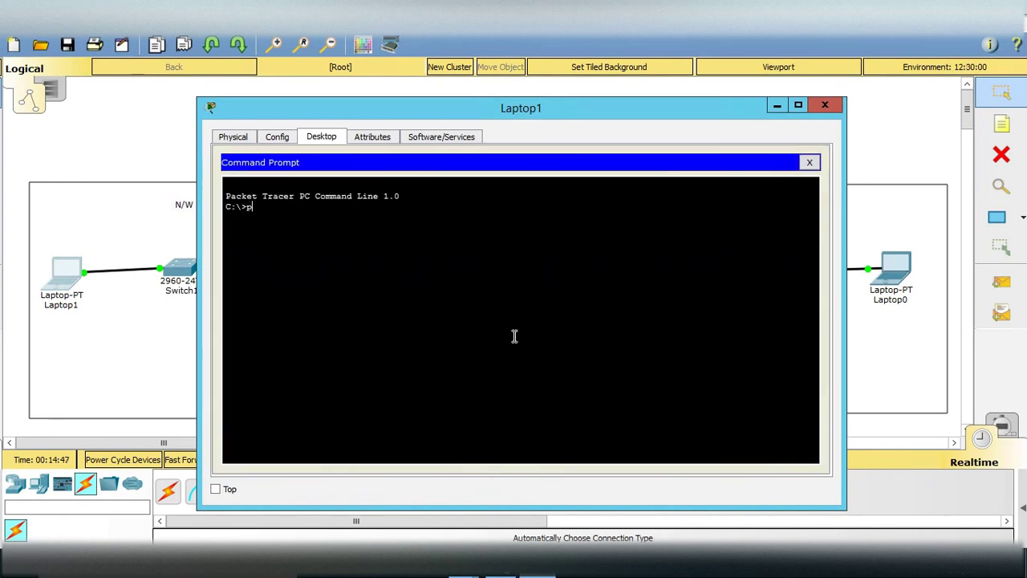
pyautogui.write('ping 10.0.0.2')
pyautogui.press('Return')
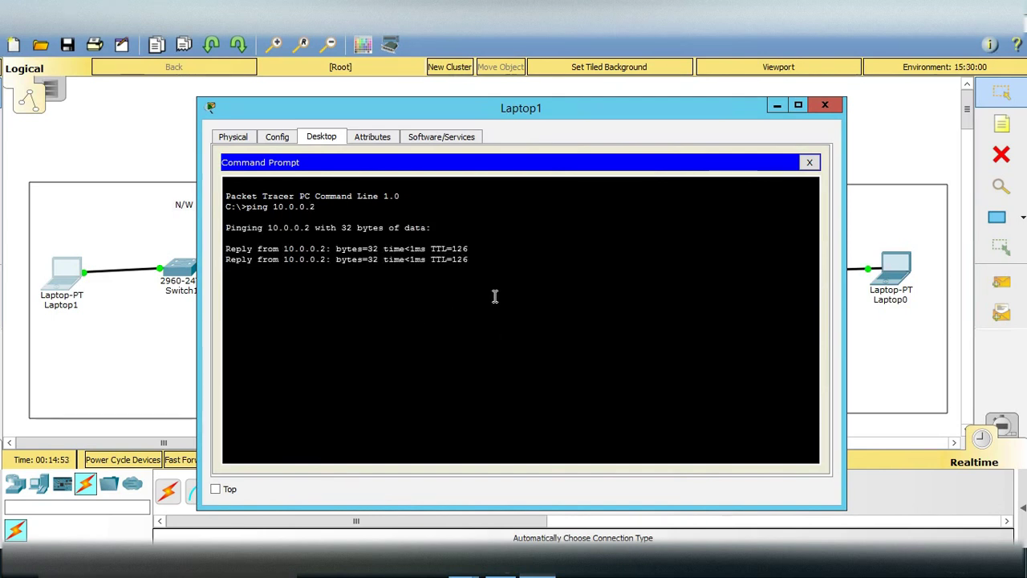
pyautogui.click(823, 105)
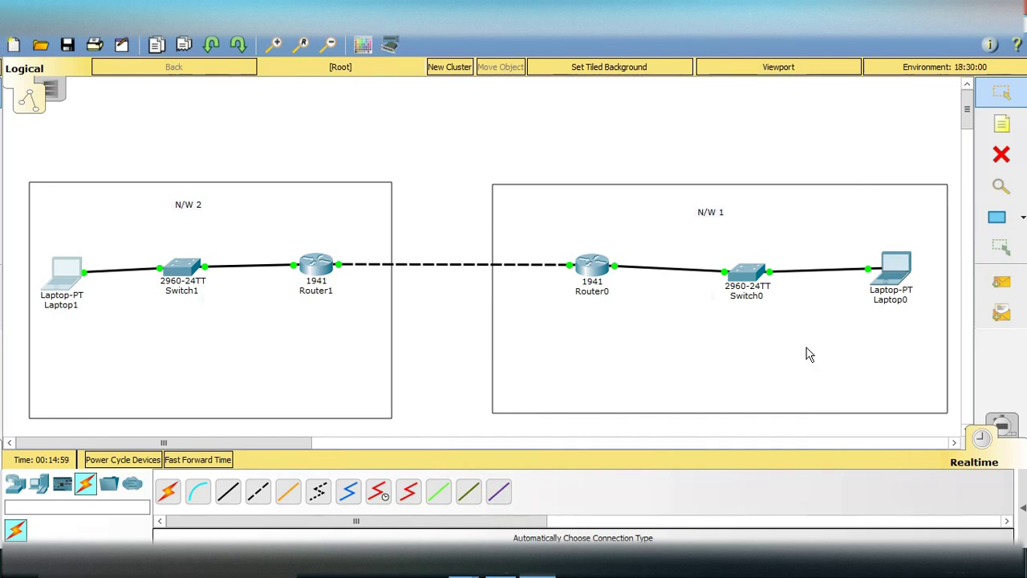
# Step: Review Router0's GigabitEthernet0/0 settings and its command-line history, leaving the router's configuration closed
pyautogui.moveTo(893, 289)
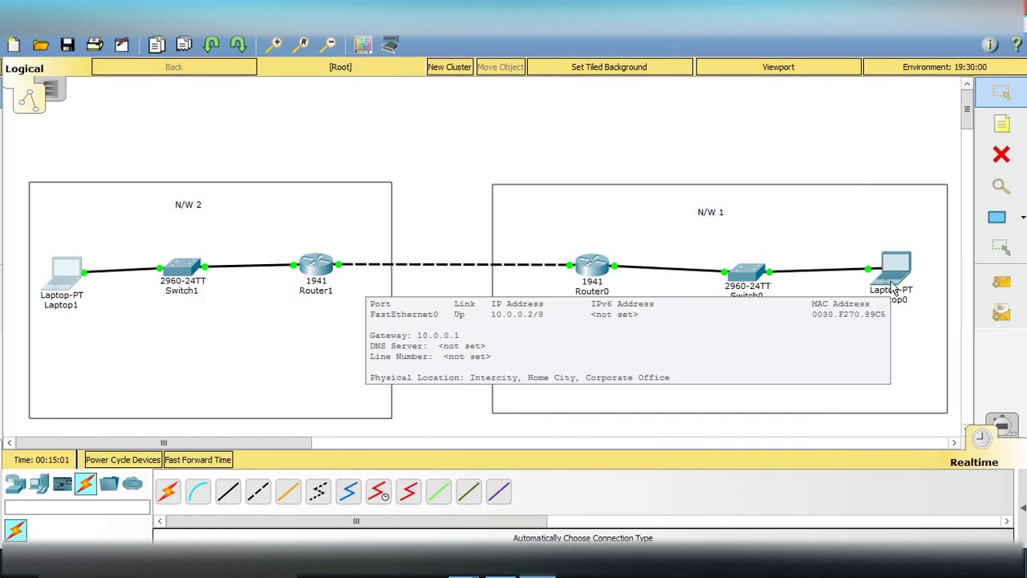
pyautogui.click(591, 266)
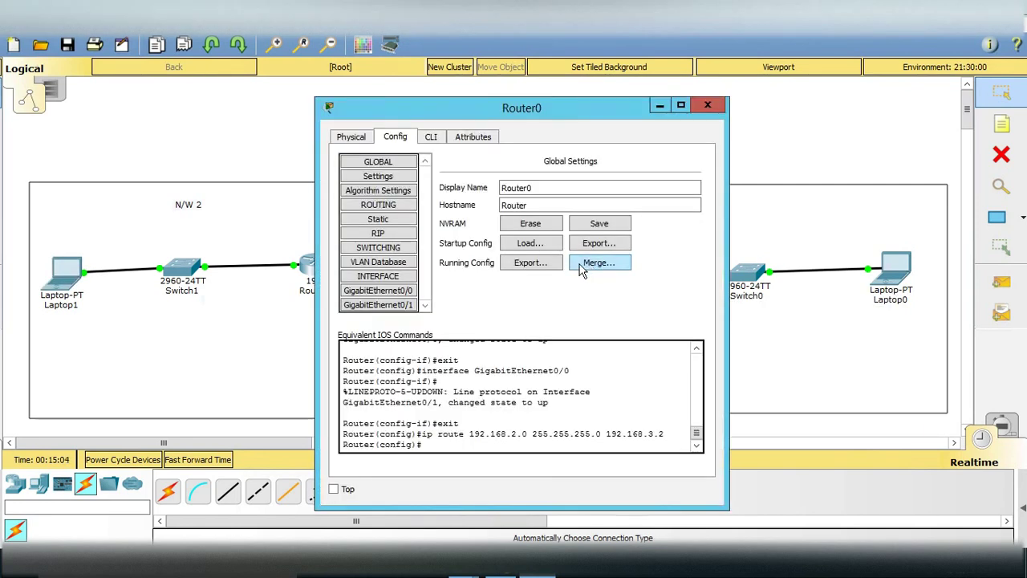
pyautogui.click(373, 293)
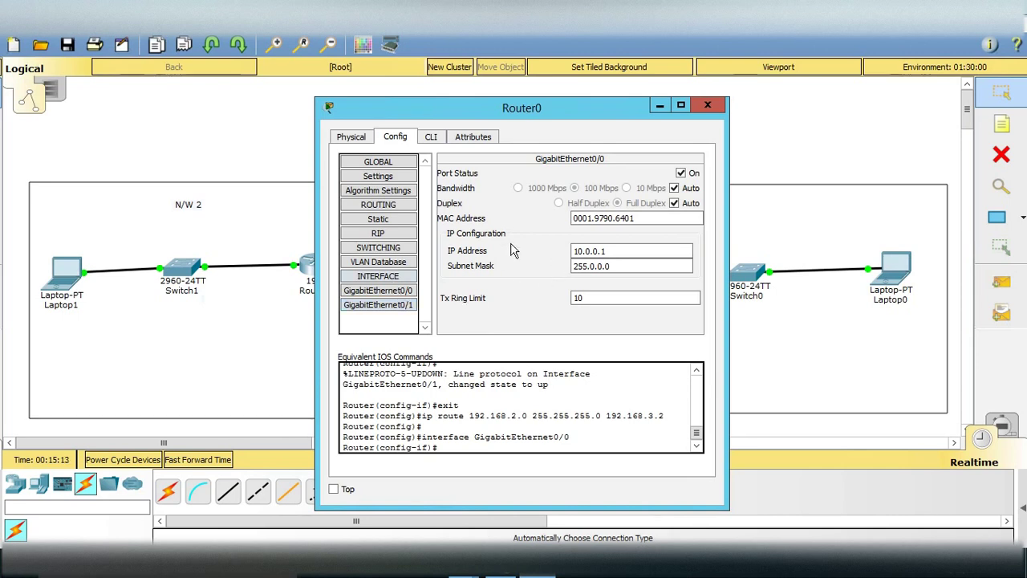
pyautogui.click(433, 138)
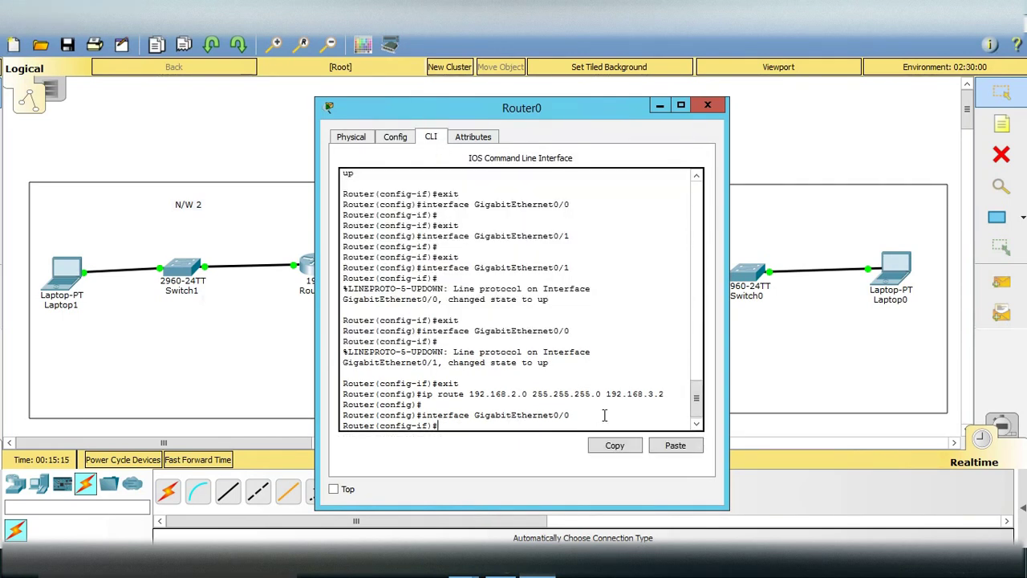
pyautogui.click(708, 107)
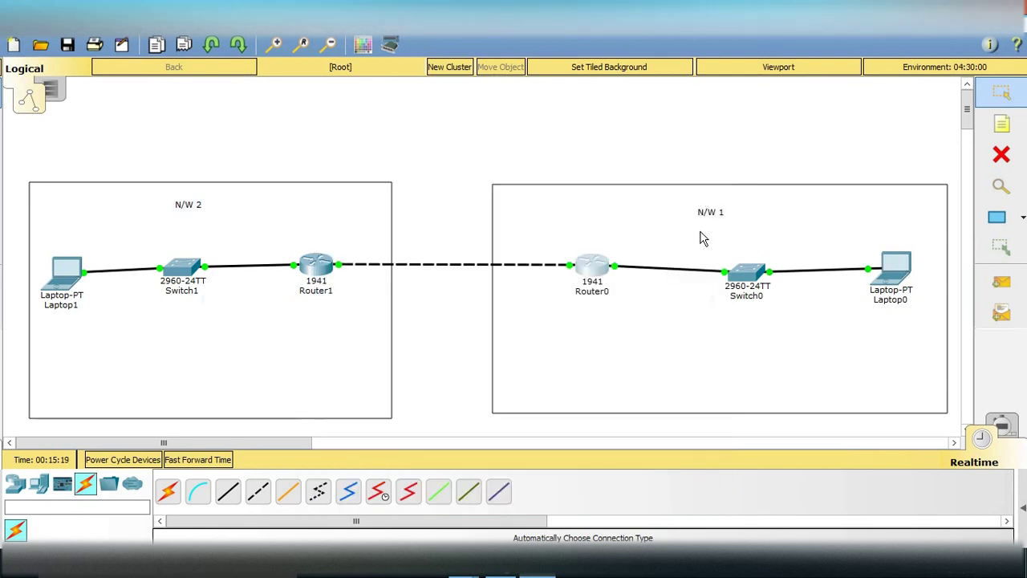